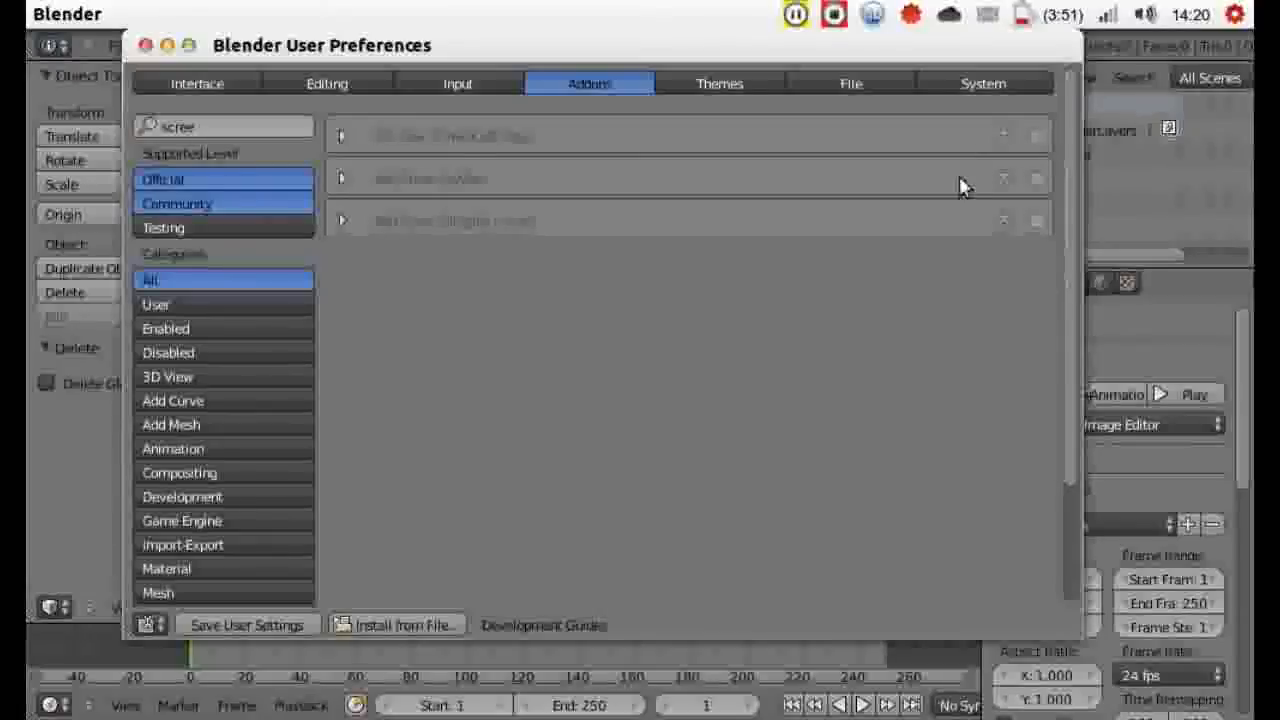
- Enable the 3D View: Screencast Keys add-on, save the user settings and close the preferences
{"action": "left_click", "coordinate": [343, 136]}
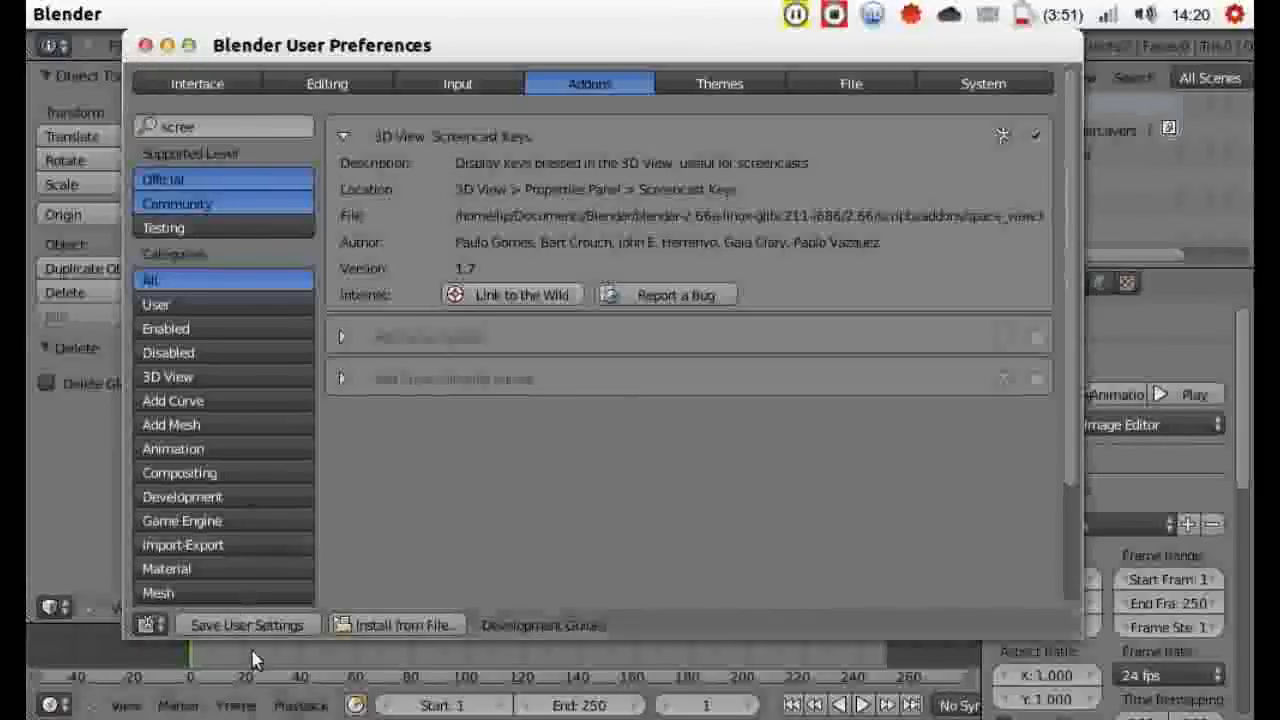
{"action": "left_click", "coordinate": [259, 620]}
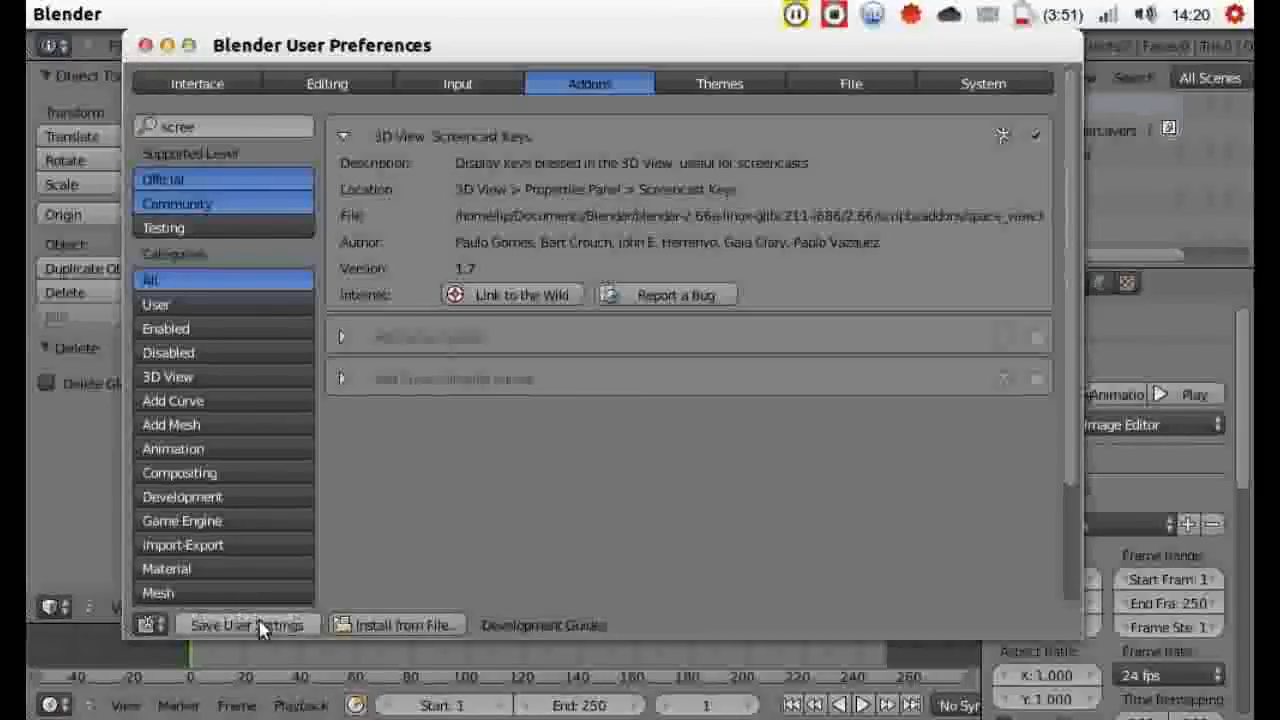
{"action": "left_click", "coordinate": [145, 45]}
- Start the Screencast Keys display and hide the properties region and tool shelf of the 3D view
{"action": "left_click", "coordinate": [860, 570]}
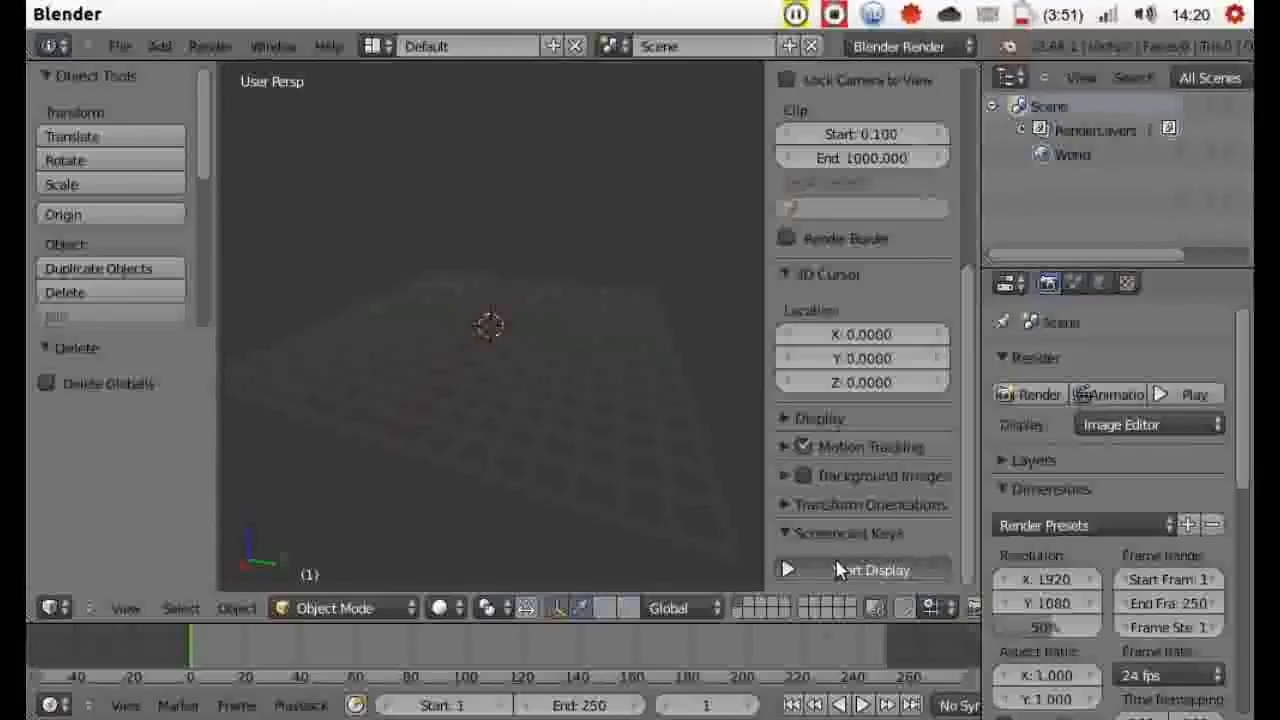
{"action": "key", "text": "n"}
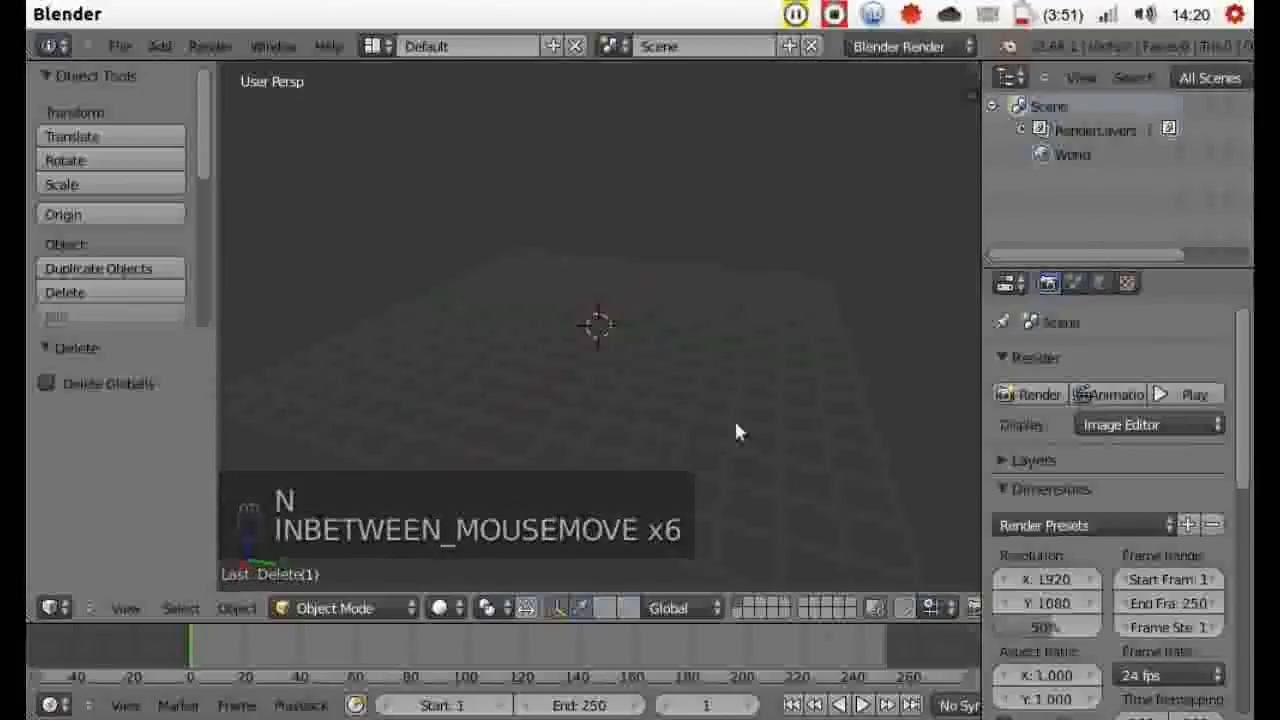
{"action": "middle_click_drag", "start_coordinate": [777, 386], "coordinate": [530, 365]}
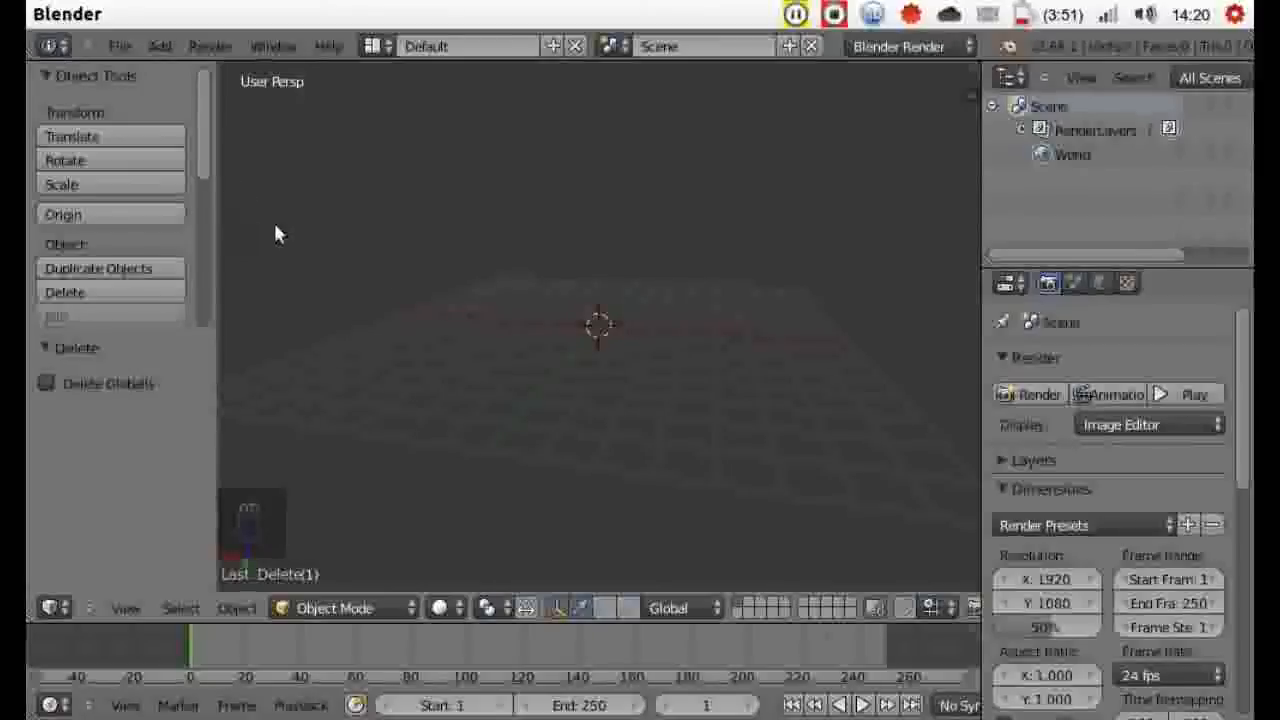
{"action": "key", "text": "t"}
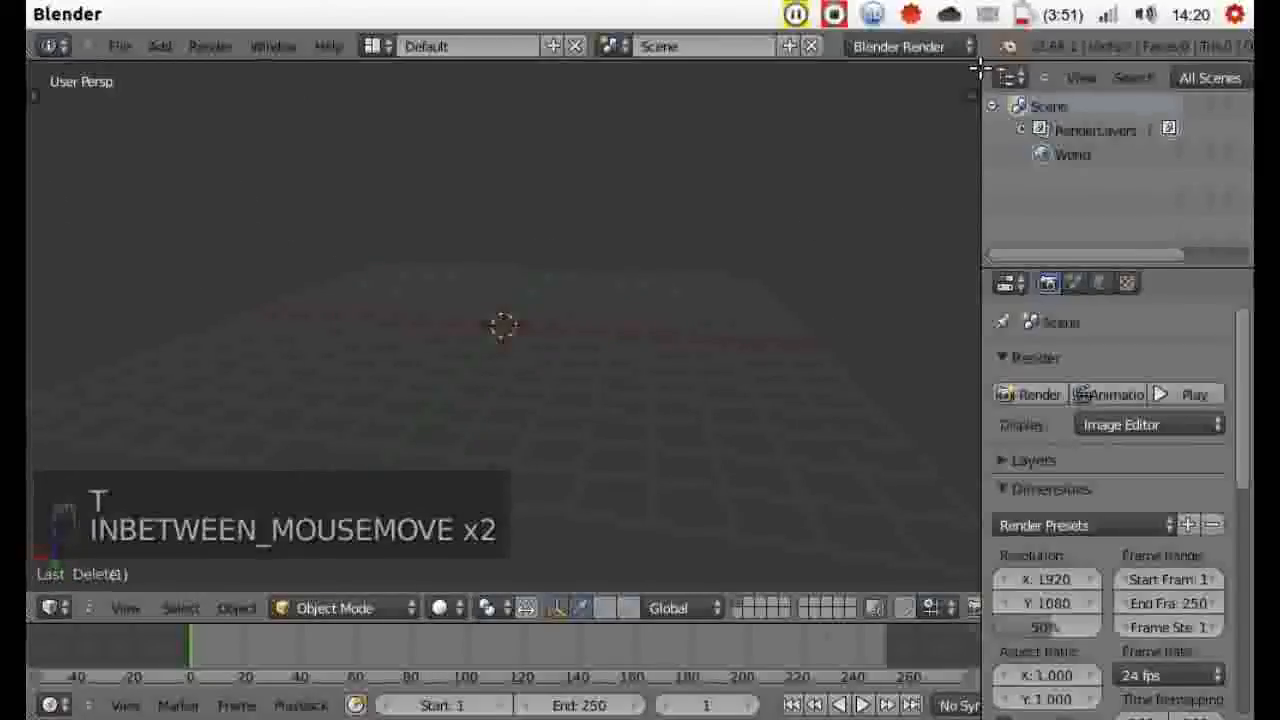
- Split the 3D view vertically at about the middle and change the new right-hand area to the UV/Image Editor
{"action": "left_click_drag", "start_coordinate": [980, 66], "coordinate": [502, 176]}
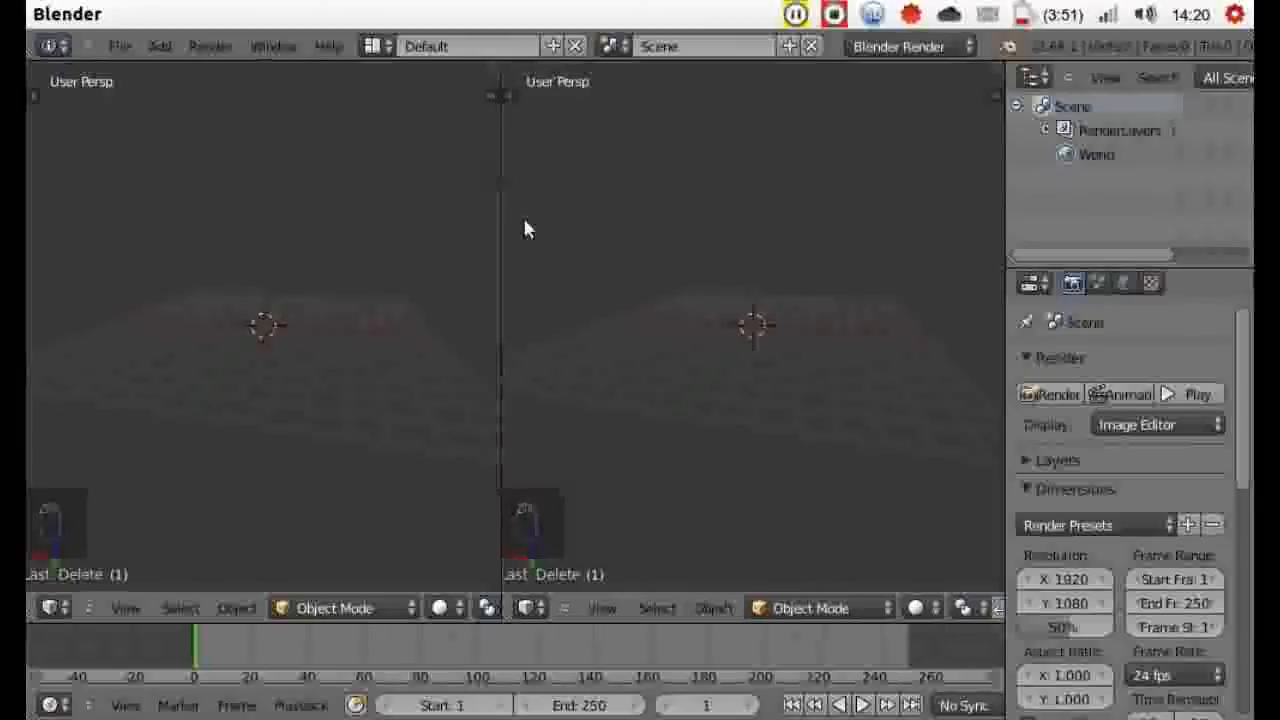
{"action": "left_click", "coordinate": [528, 608]}
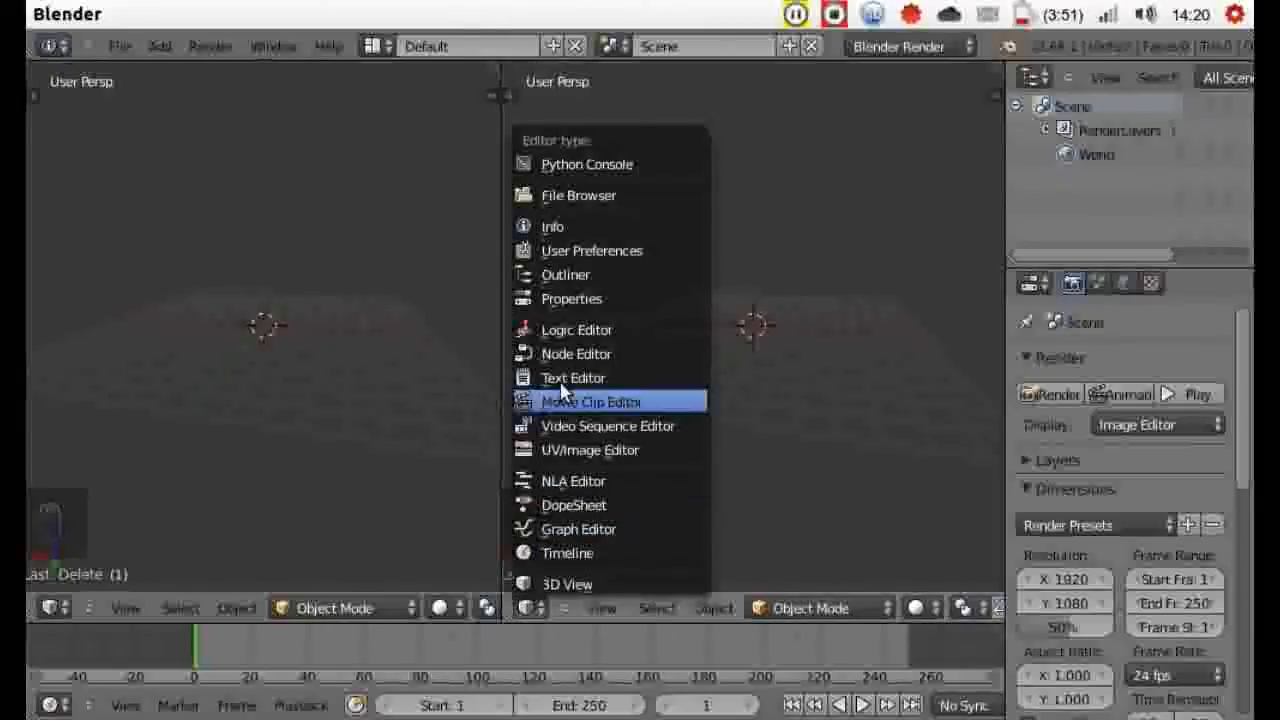
{"action": "left_click", "coordinate": [546, 448]}
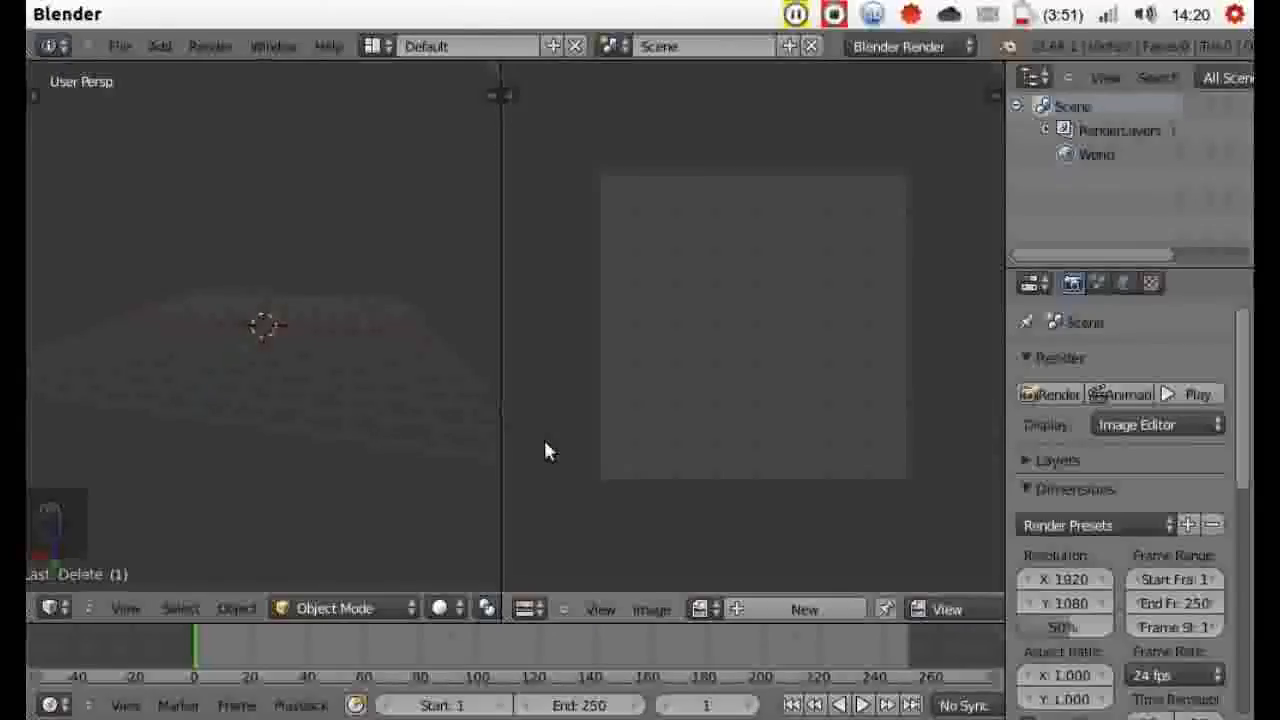
- Open bullets-01.JPG from the Pictures folder as the reference image and frame its row of bullets
{"action": "left_click", "coordinate": [675, 610]}
{"action": "left_click", "coordinate": [666, 568]}
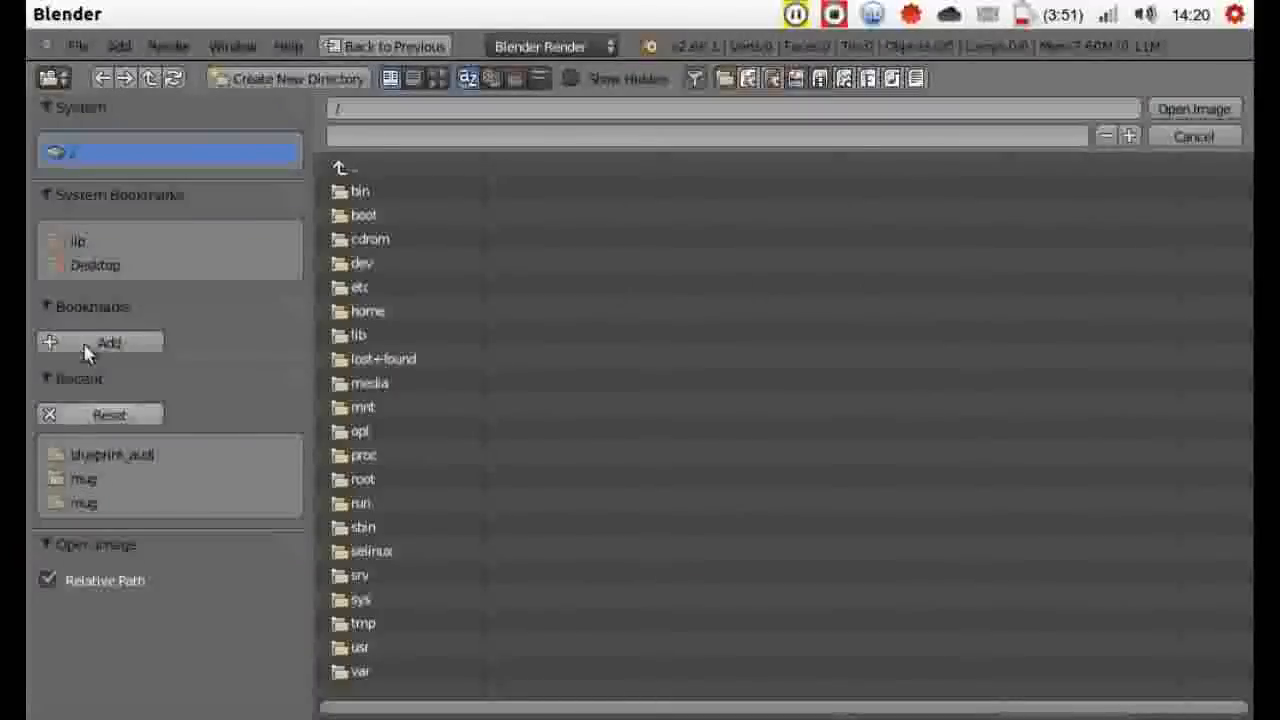
{"action": "left_click", "coordinate": [75, 243]}
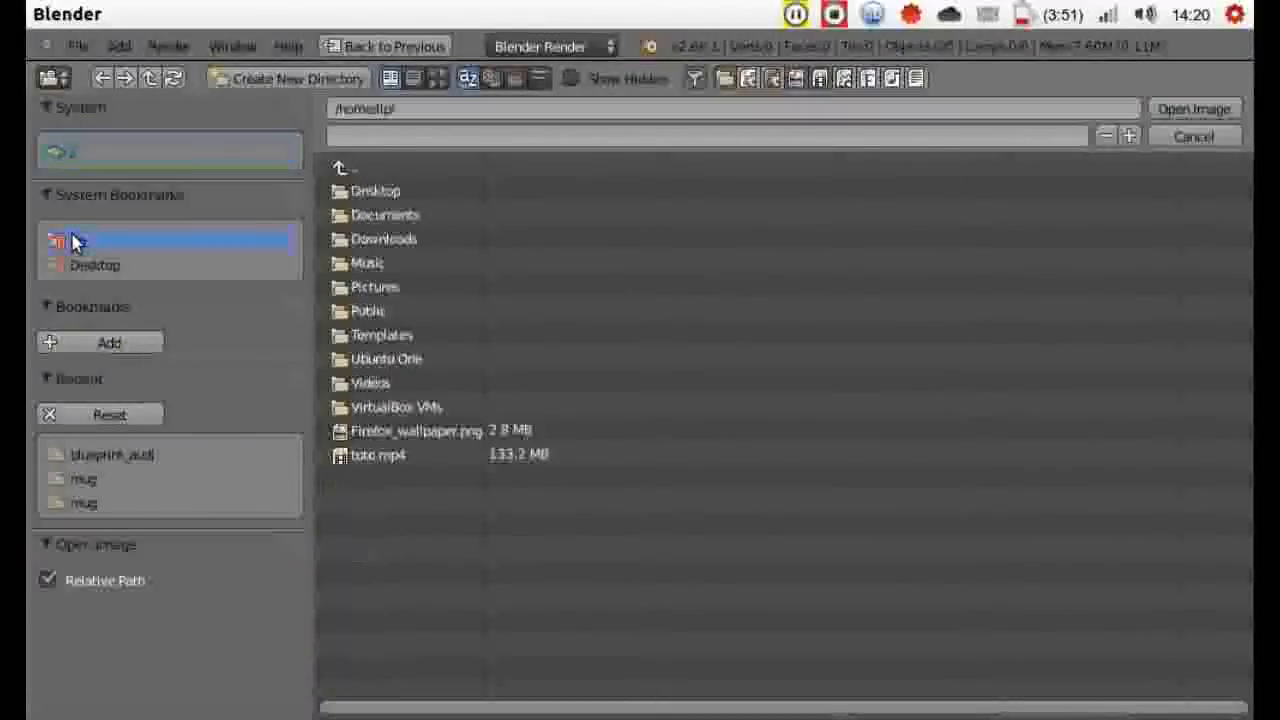
{"action": "left_click", "coordinate": [375, 288]}
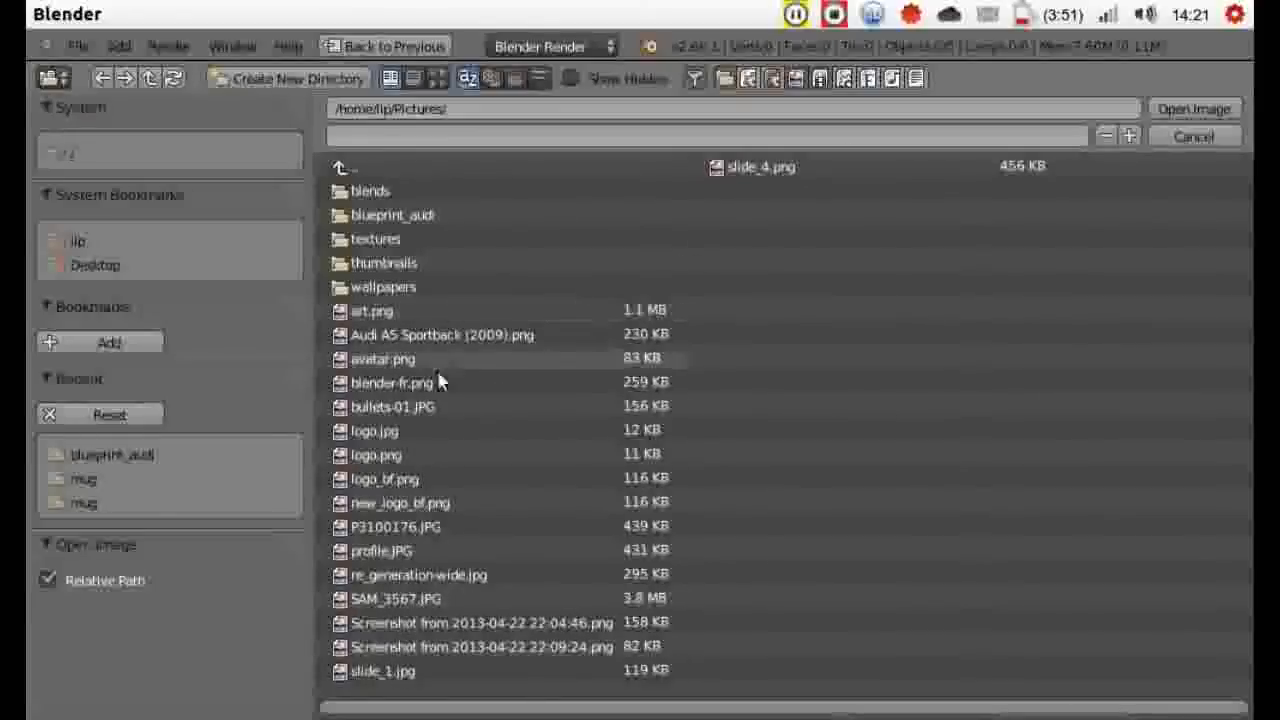
{"action": "left_click", "coordinate": [393, 404]}
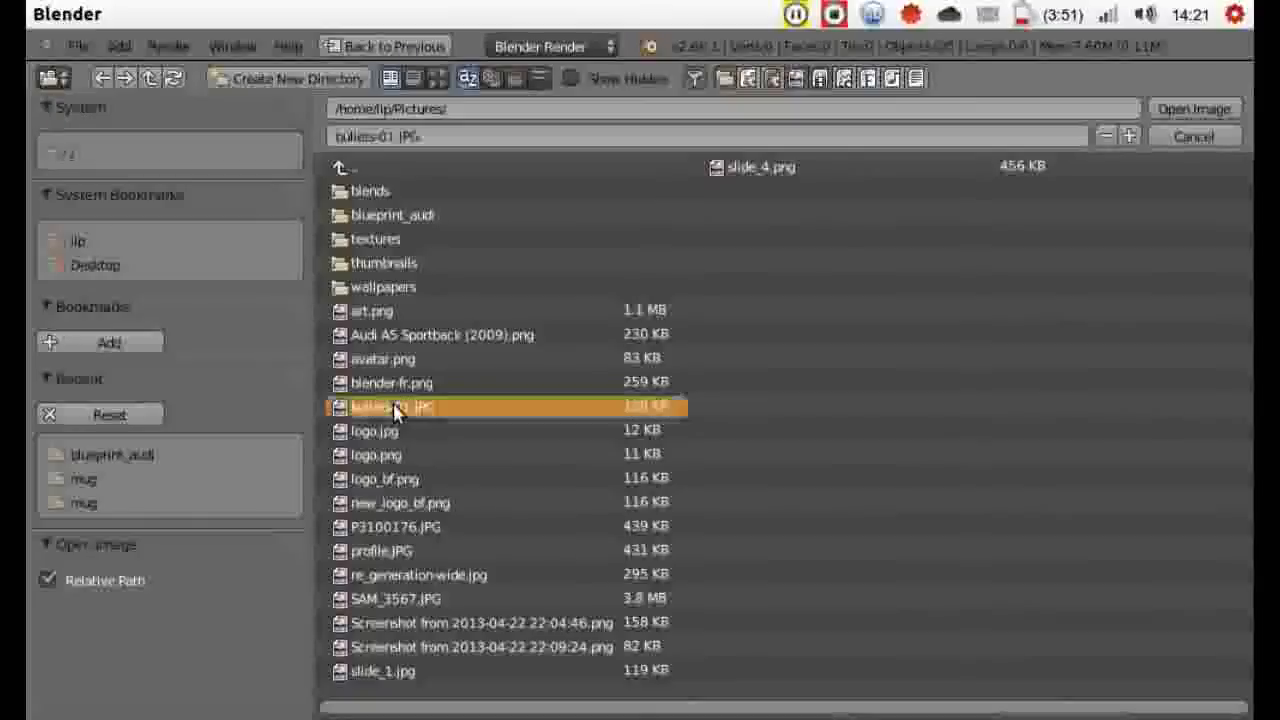
{"action": "left_click", "coordinate": [1160, 108]}
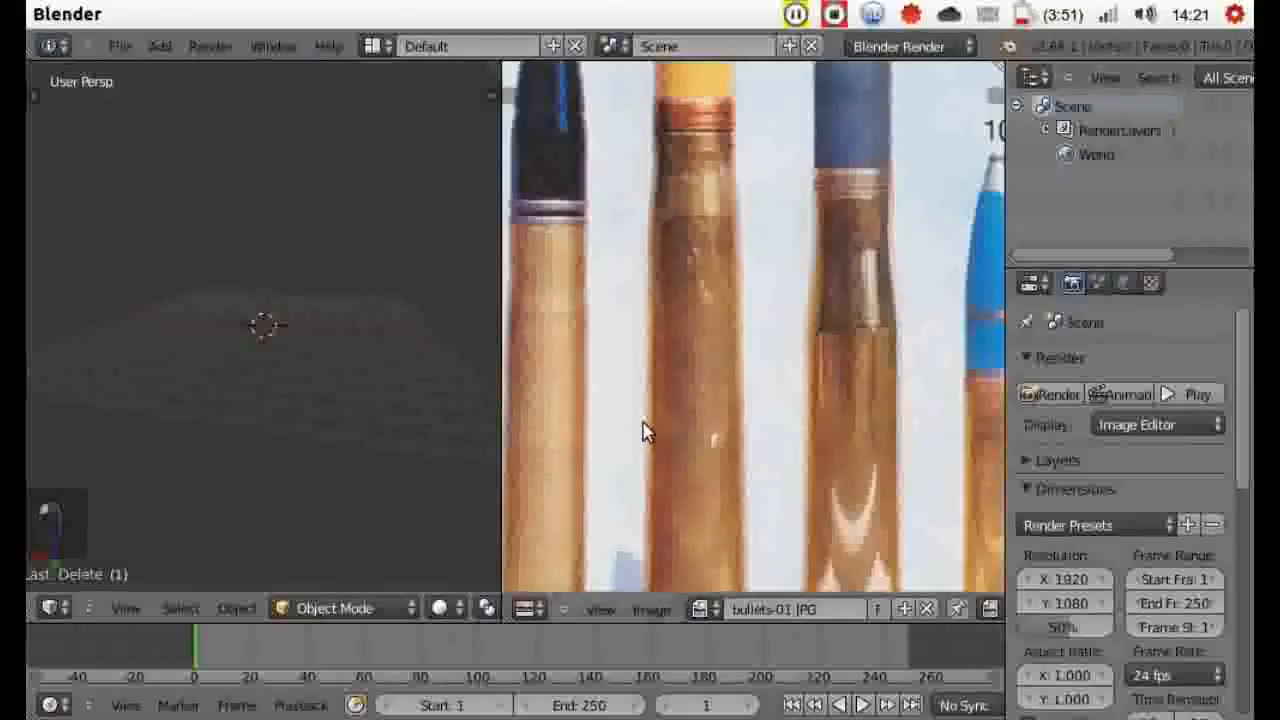
{"action": "scroll", "coordinate": [682, 384], "scroll_direction": "down", "scroll_amount": 3}
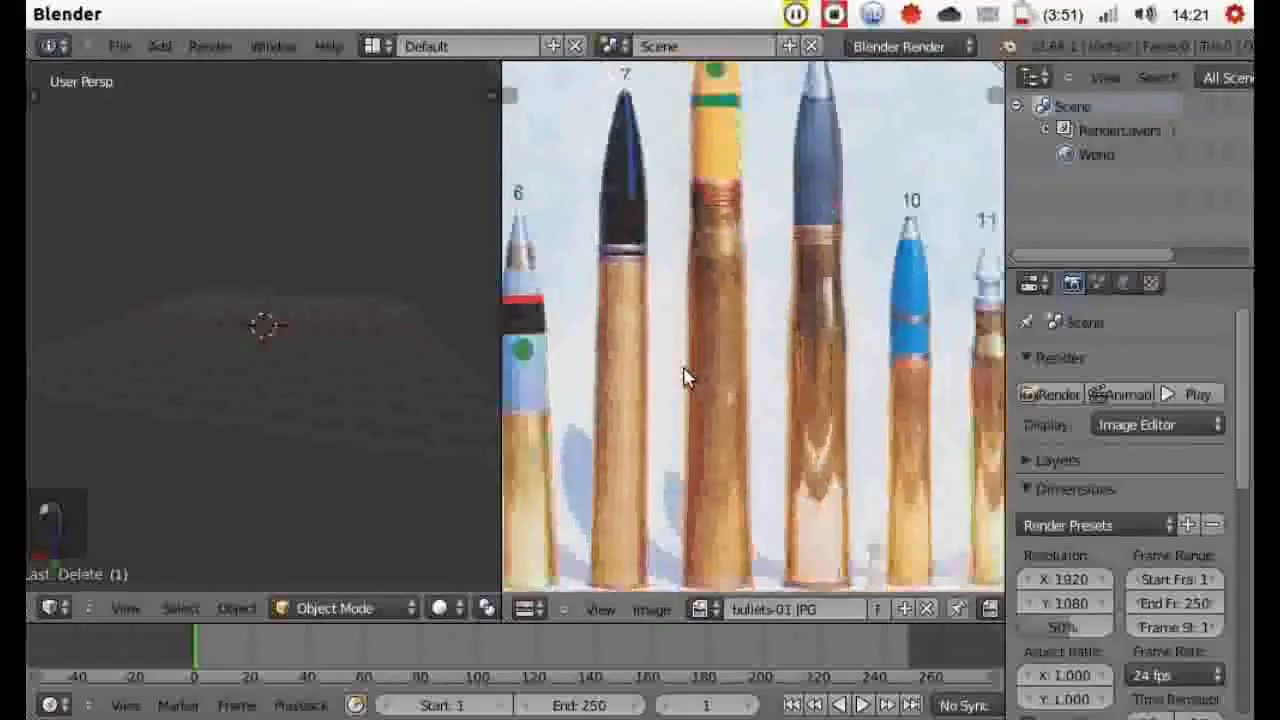
{"action": "scroll", "coordinate": [686, 378], "scroll_direction": "down", "scroll_amount": 1}
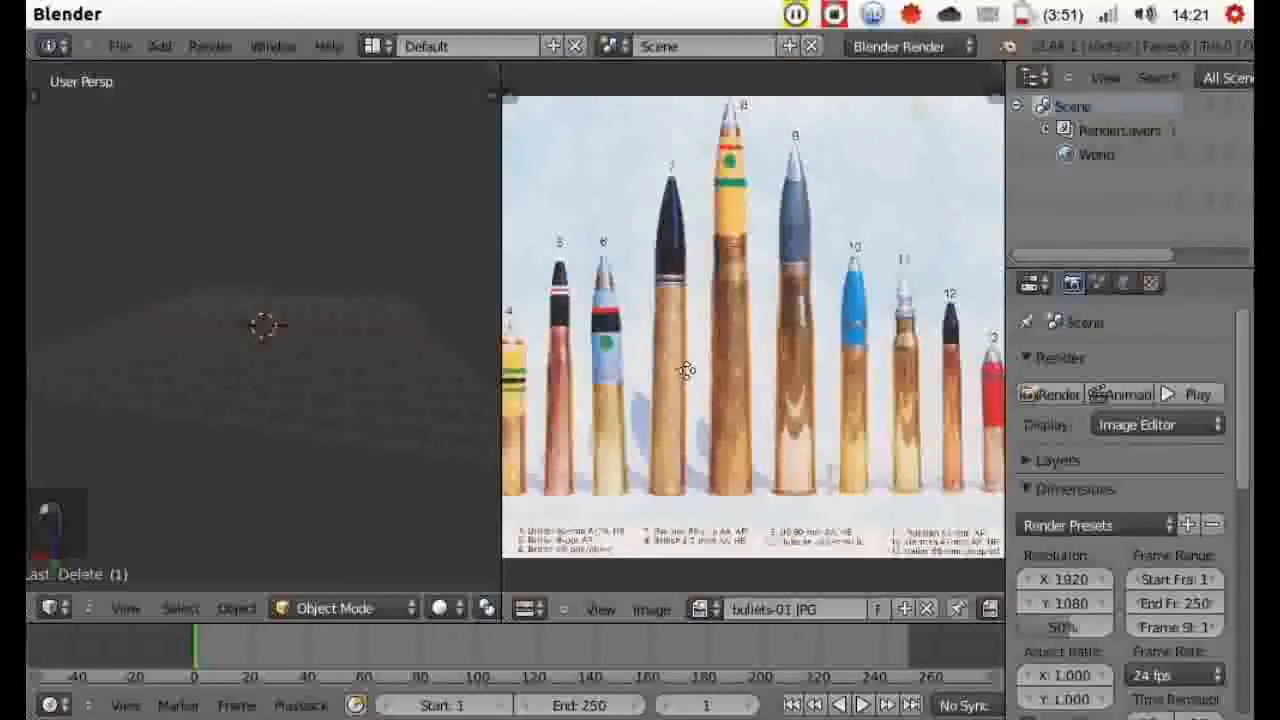
{"action": "middle_click_drag", "start_coordinate": [686, 371], "coordinate": [614, 408]}
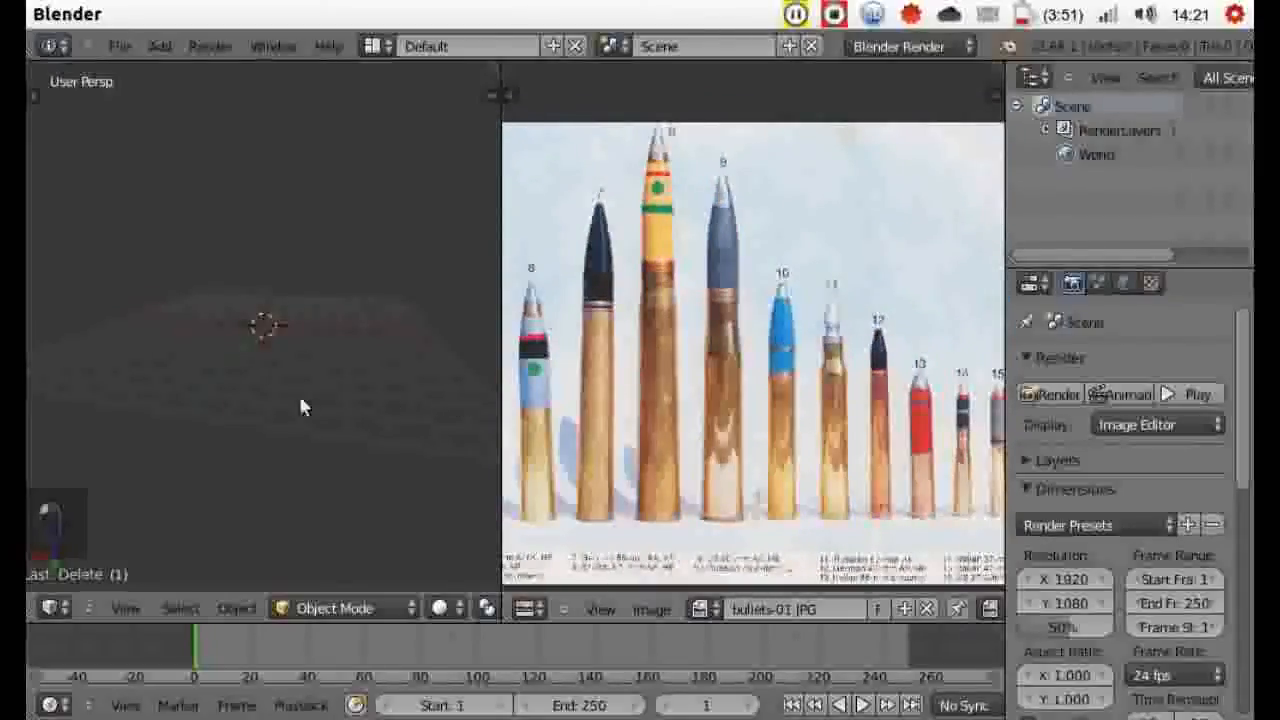
- Set the 3D view to the right-side view in orthographic projection
{"action": "left_click", "coordinate": [124, 608]}
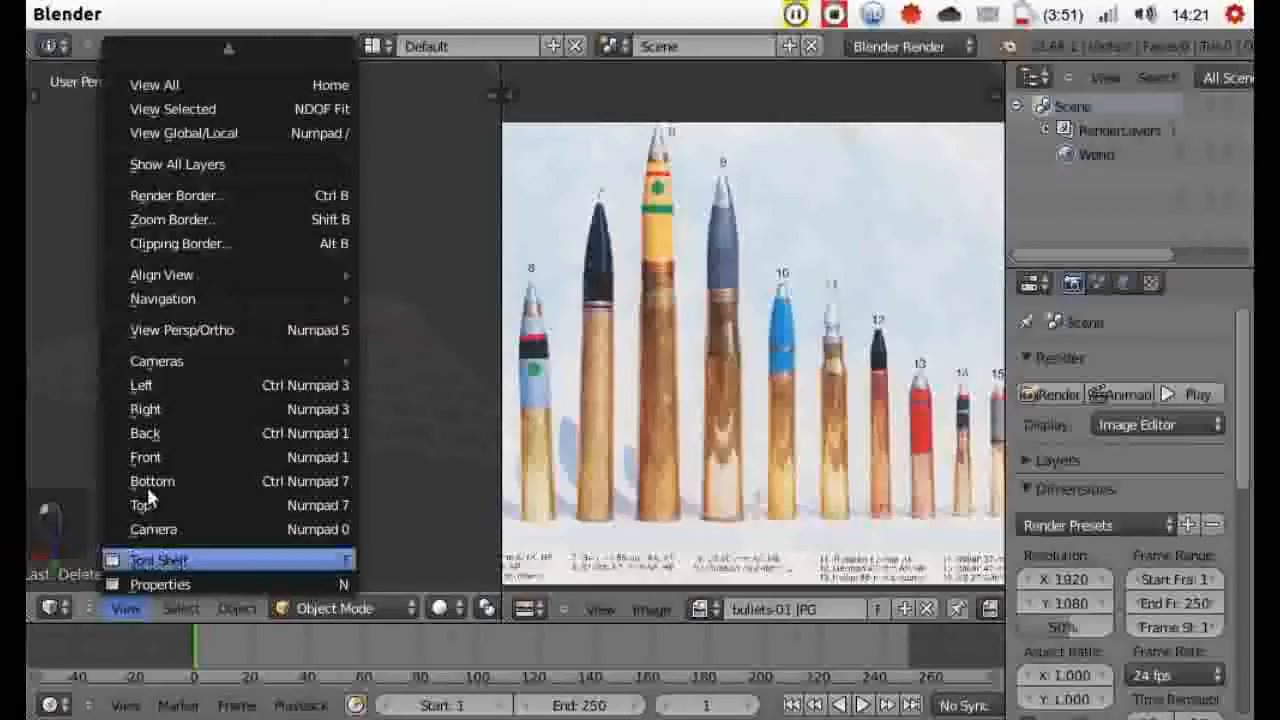
{"action": "left_click", "coordinate": [172, 409]}
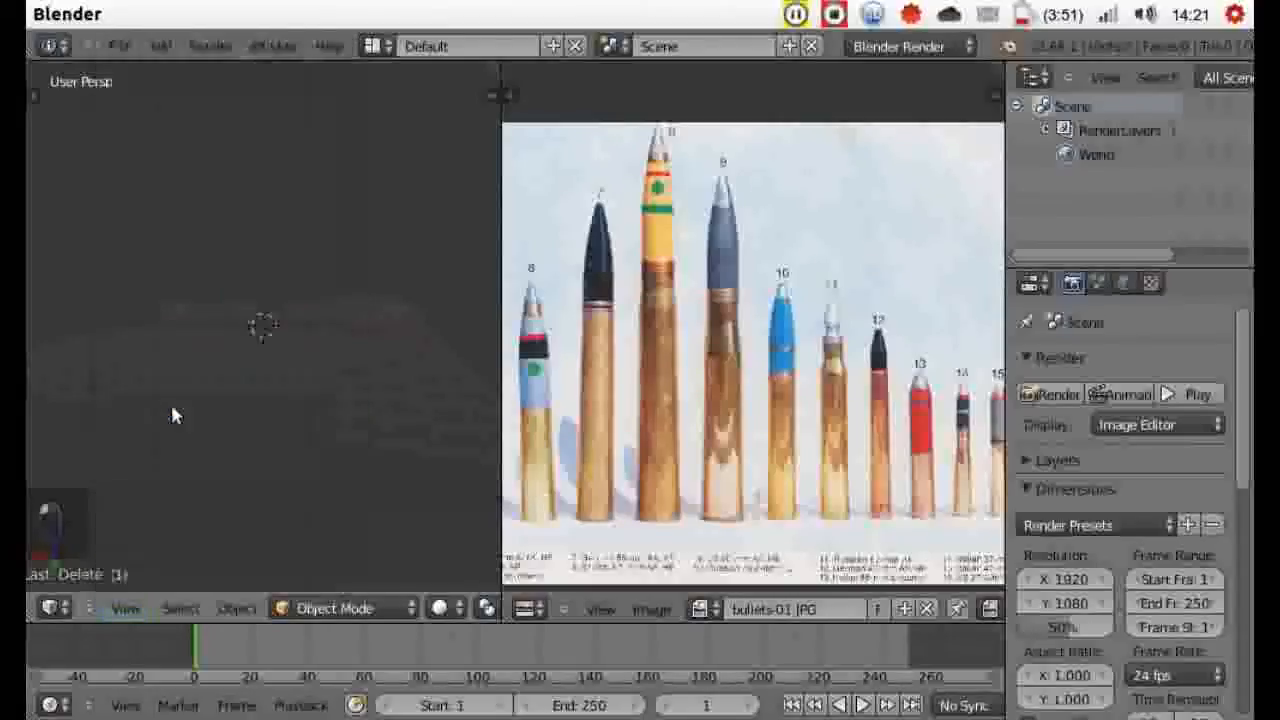
{"action": "left_click", "coordinate": [125, 608]}
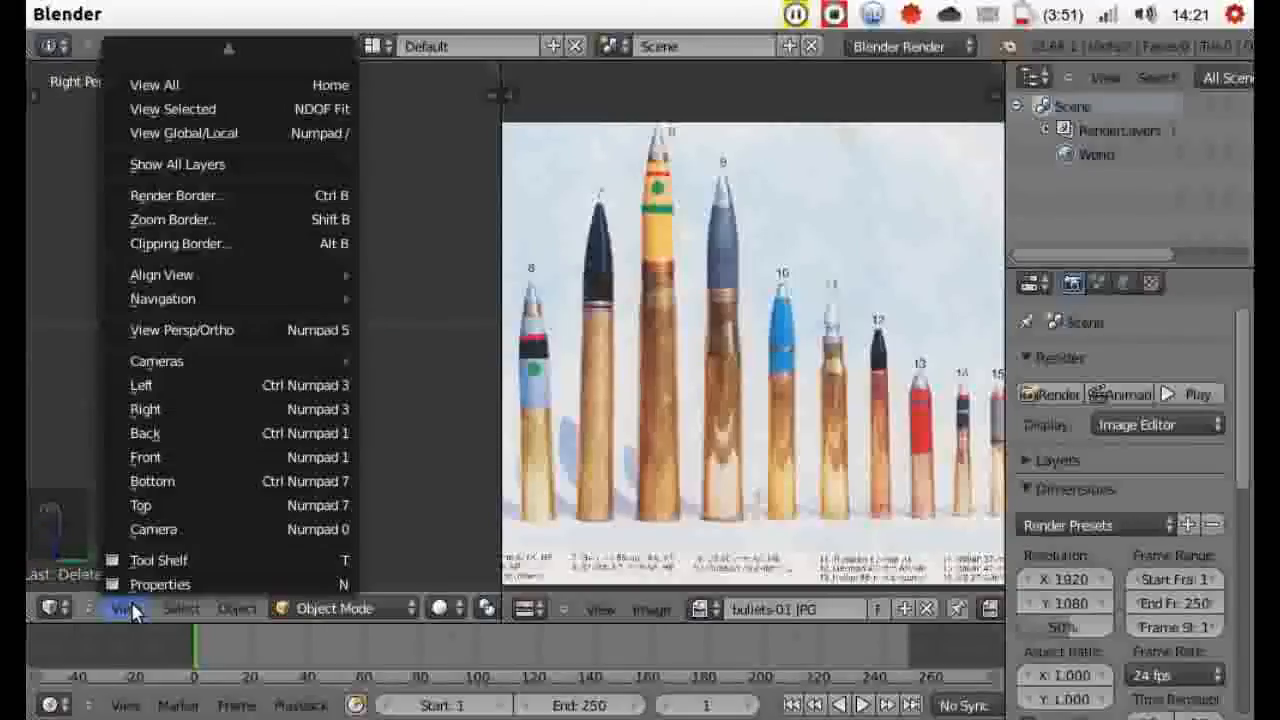
{"action": "left_click", "coordinate": [199, 330]}
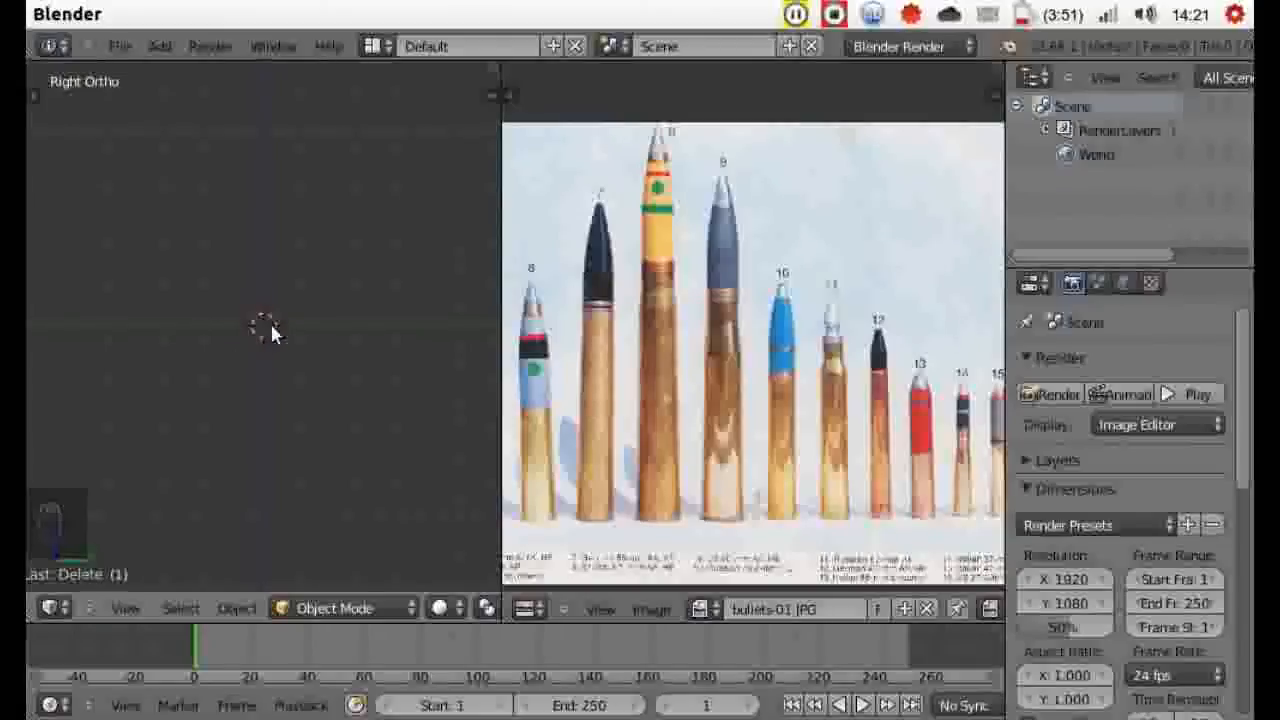
- Add a cylinder mesh at the 3D cursor in the right orthographic view
{"action": "key", "text": "shift+a"}
{"action": "mouse_move", "coordinate": [274, 336]}
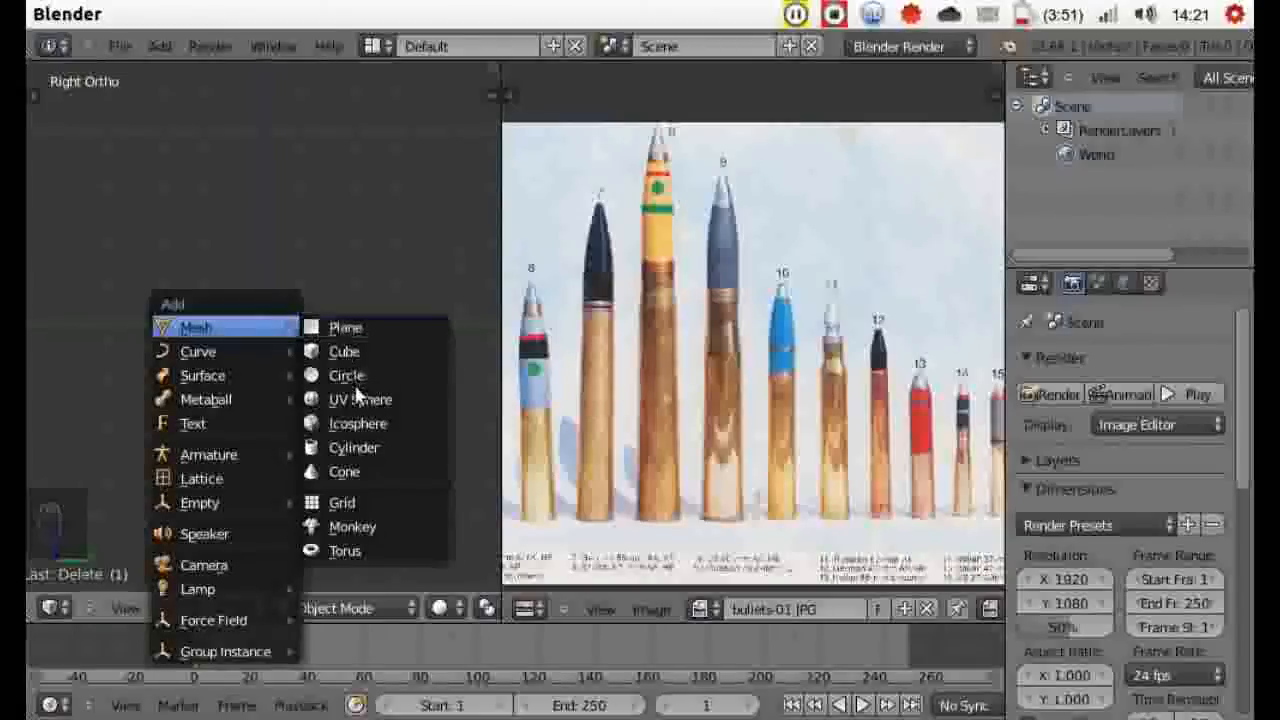
{"action": "left_click", "coordinate": [370, 450]}
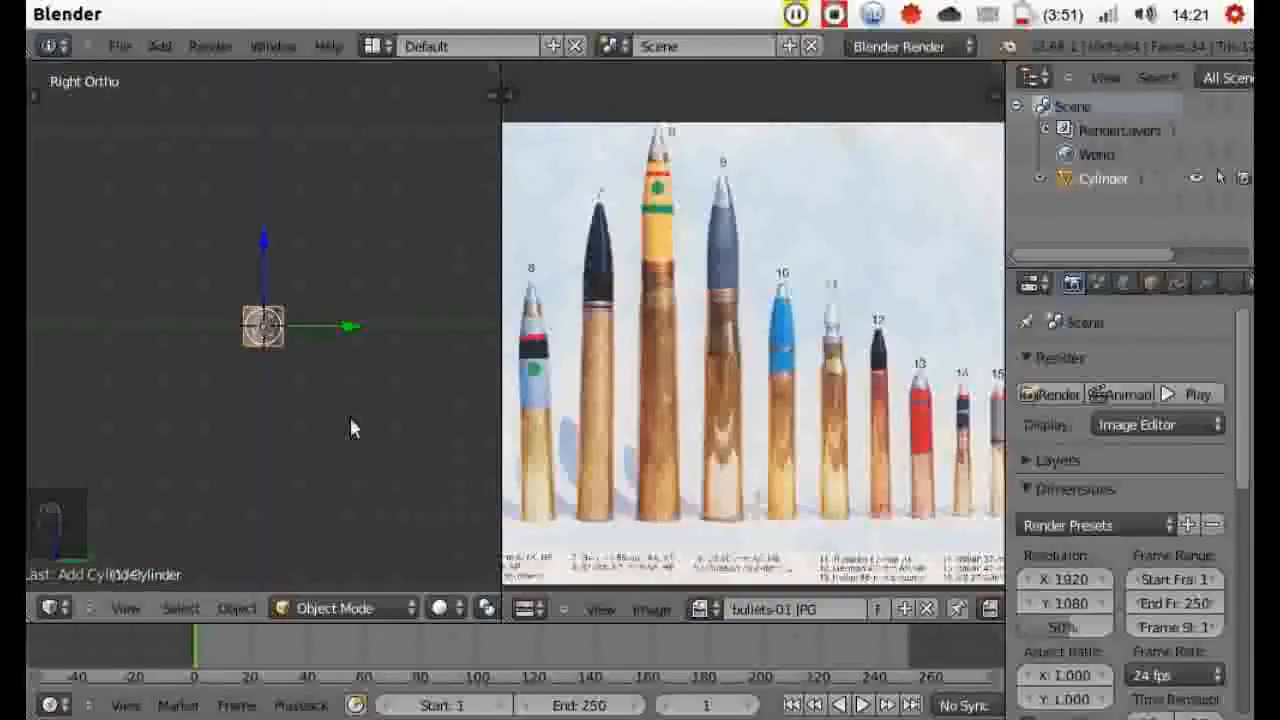
{"action": "scroll", "coordinate": [308, 379], "scroll_direction": "up", "scroll_amount": 4, "text": "shift"}
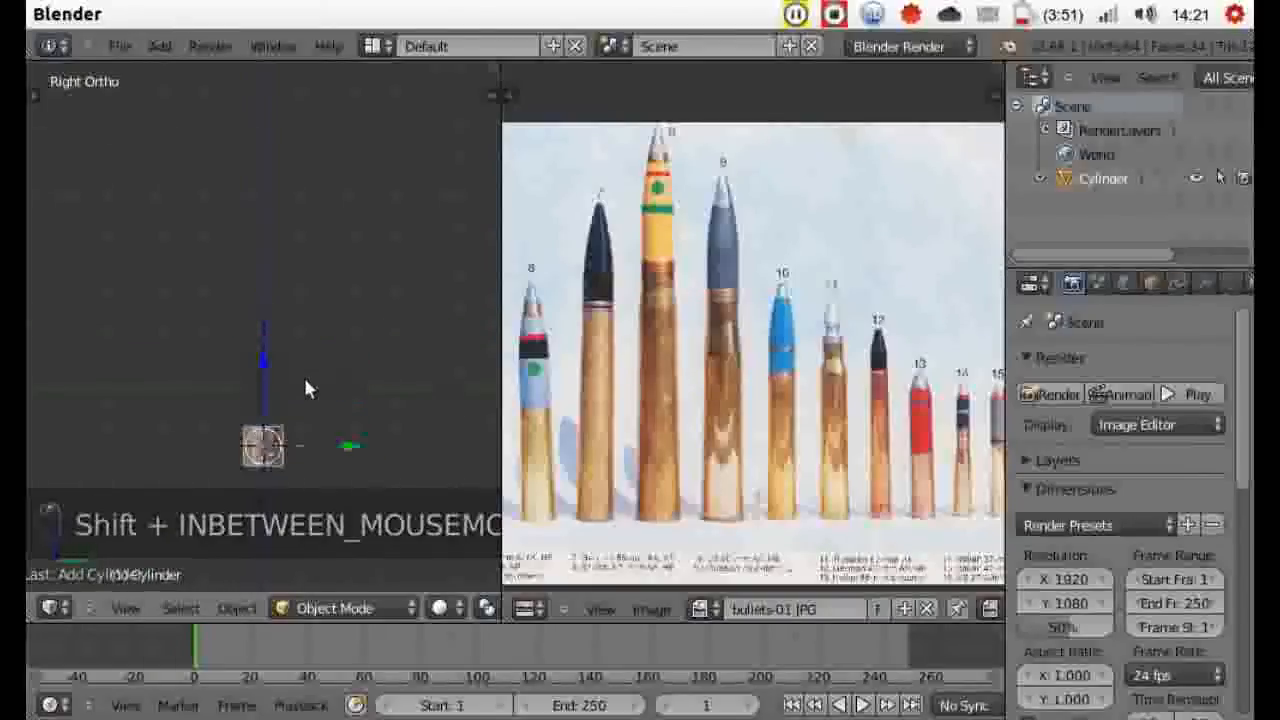
{"action": "scroll", "coordinate": [308, 392], "scroll_direction": "down", "scroll_amount": 3, "text": "shift"}
{"action": "scroll", "coordinate": [308, 392], "scroll_direction": "up", "scroll_amount": 2}
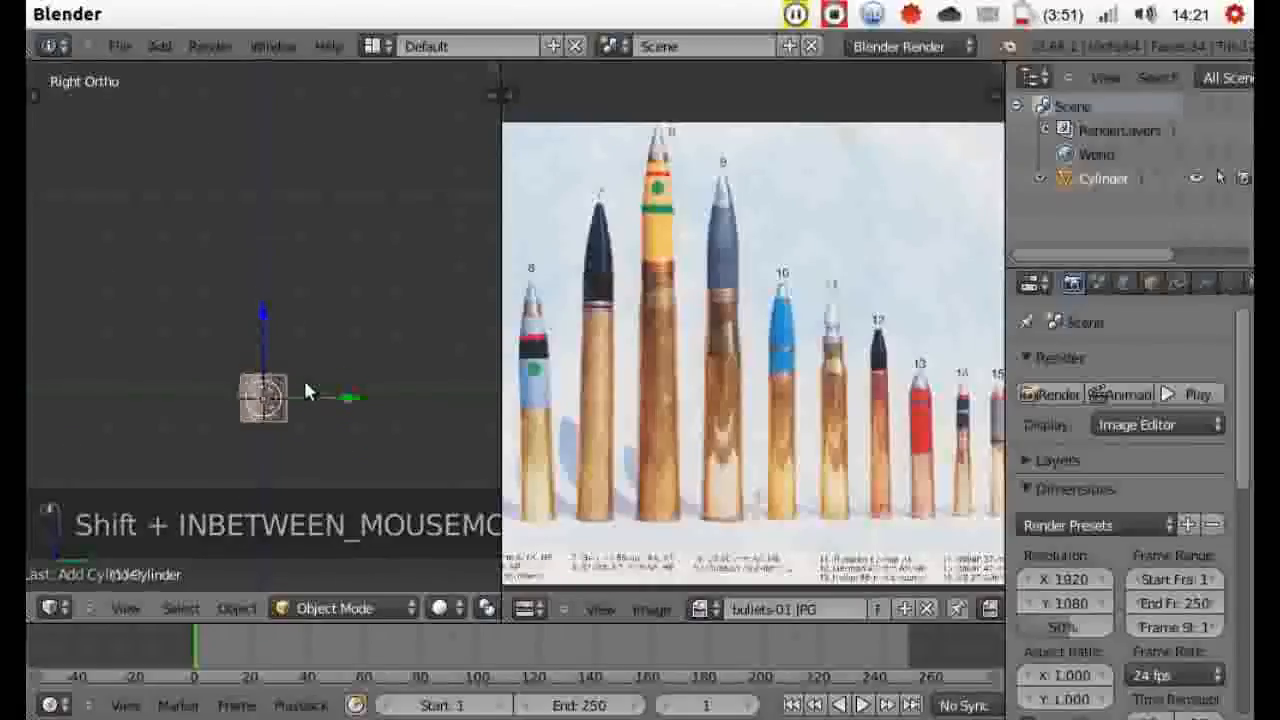
{"action": "scroll", "coordinate": [307, 391], "scroll_direction": "up", "scroll_amount": 4}
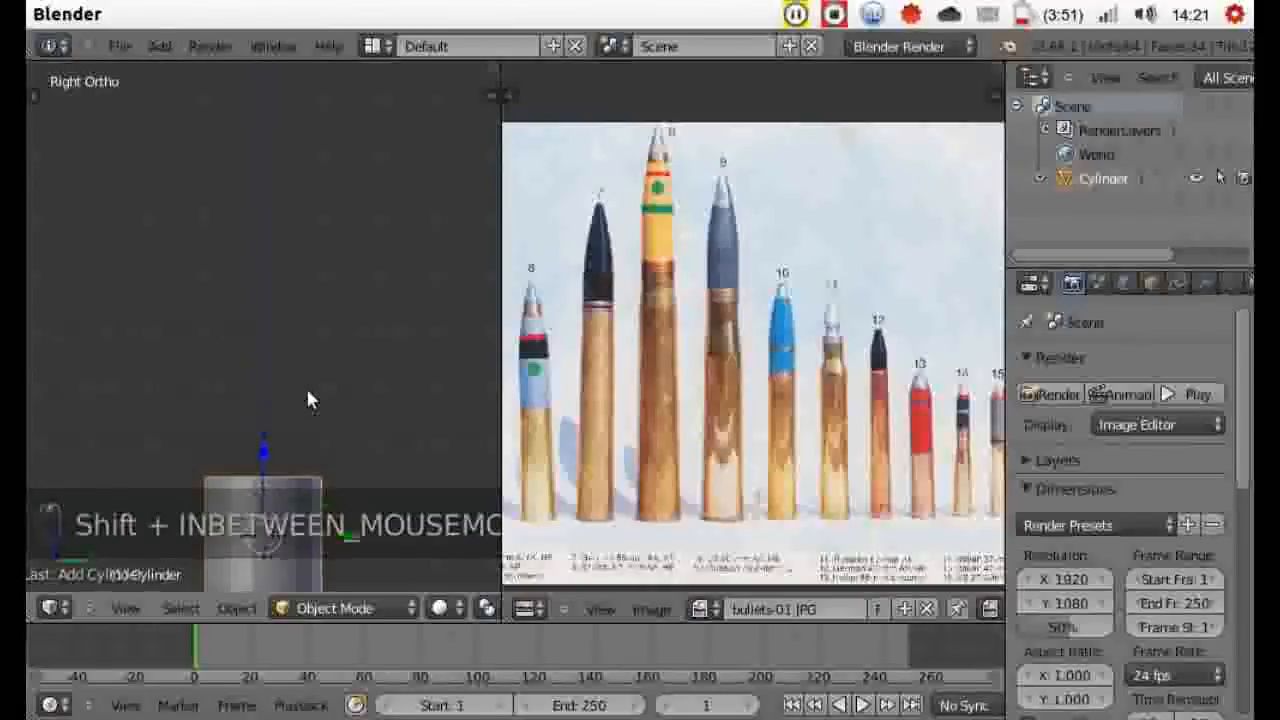
{"action": "scroll", "coordinate": [307, 395], "scroll_direction": "down", "scroll_amount": 5, "text": "shift"}
{"action": "scroll", "coordinate": [307, 395], "scroll_direction": "down", "scroll_amount": 1, "text": "shift"}
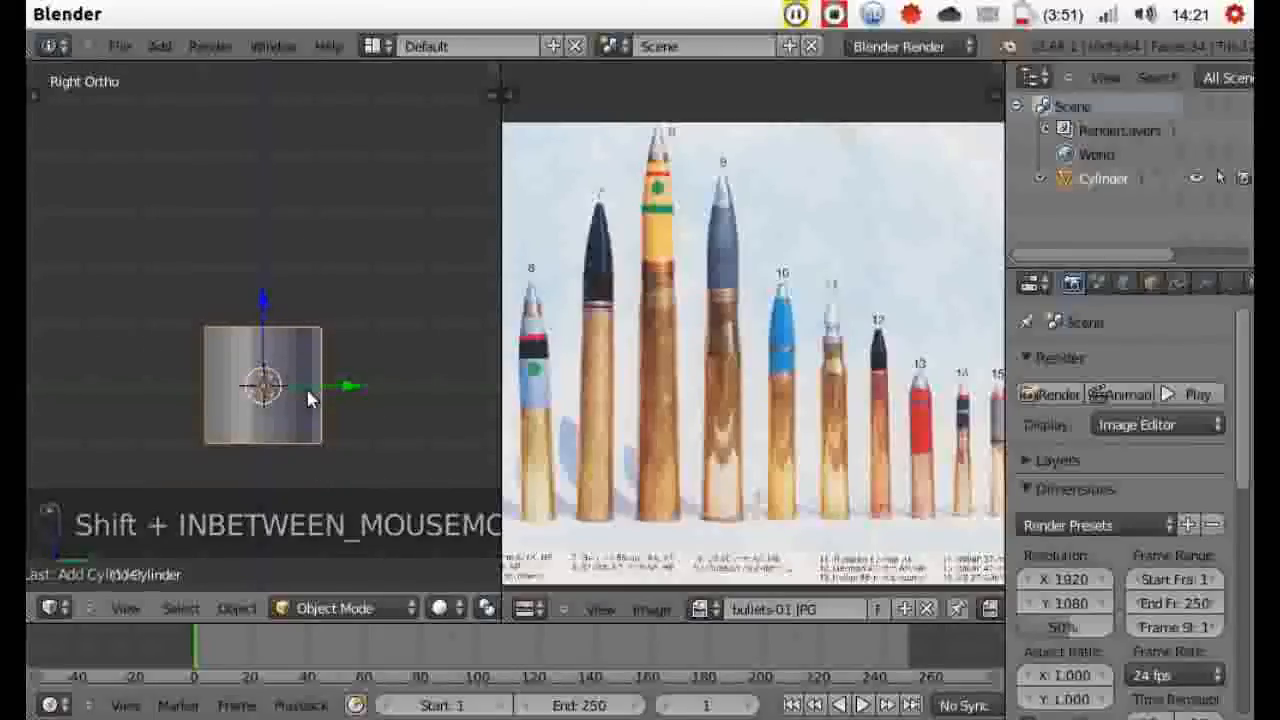
- Set the new cylinder's vertex count to 16
{"action": "key", "text": "t"}
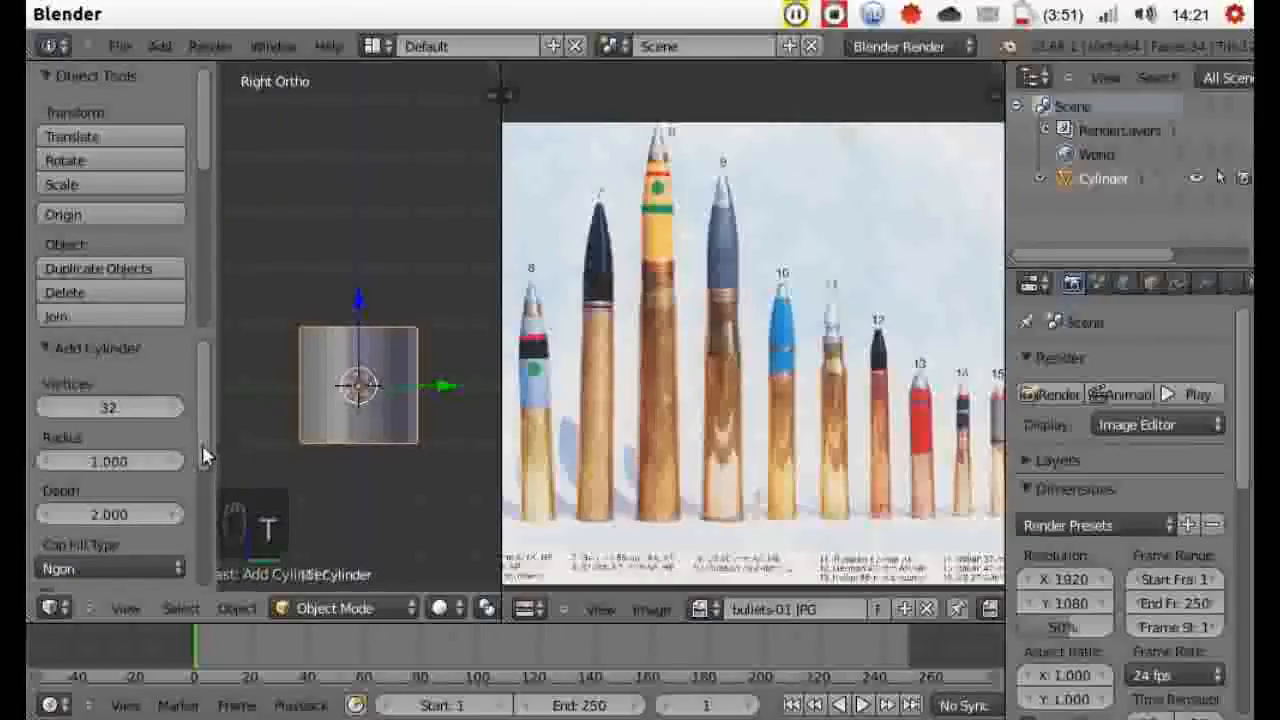
{"action": "scroll", "coordinate": [203, 462], "scroll_direction": "down", "scroll_amount": 2}
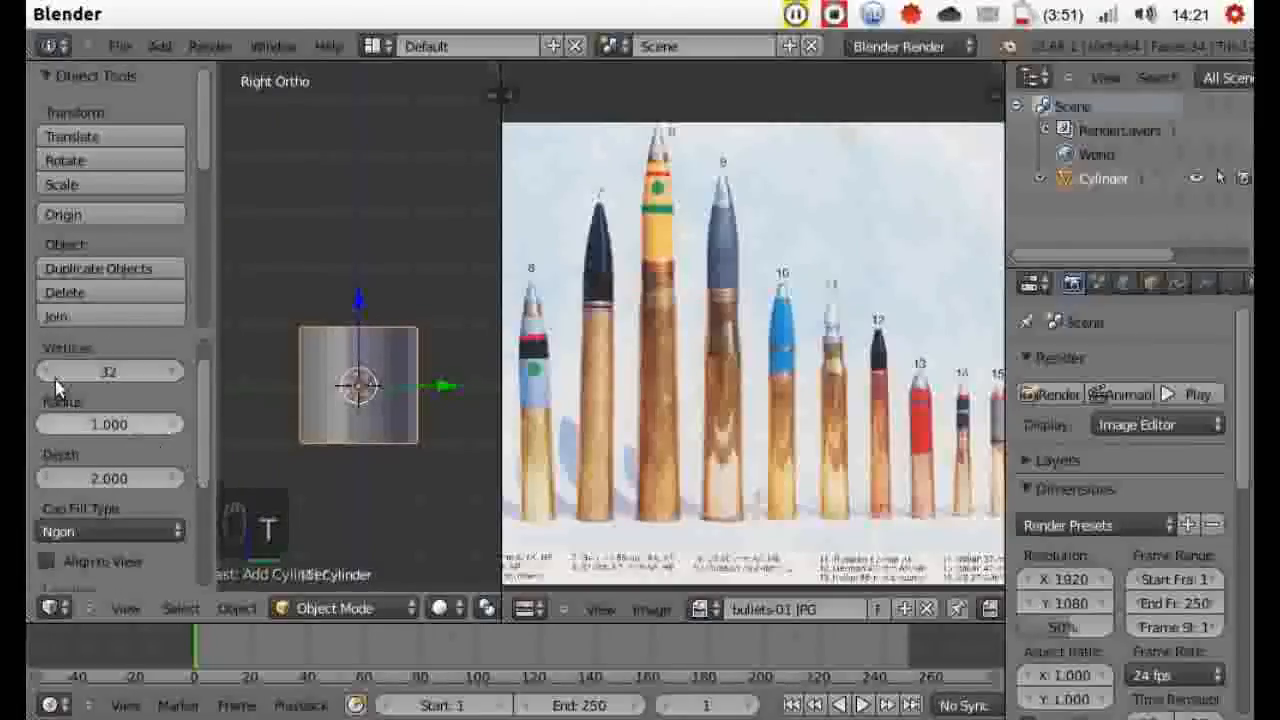
{"action": "left_click", "coordinate": [153, 374]}
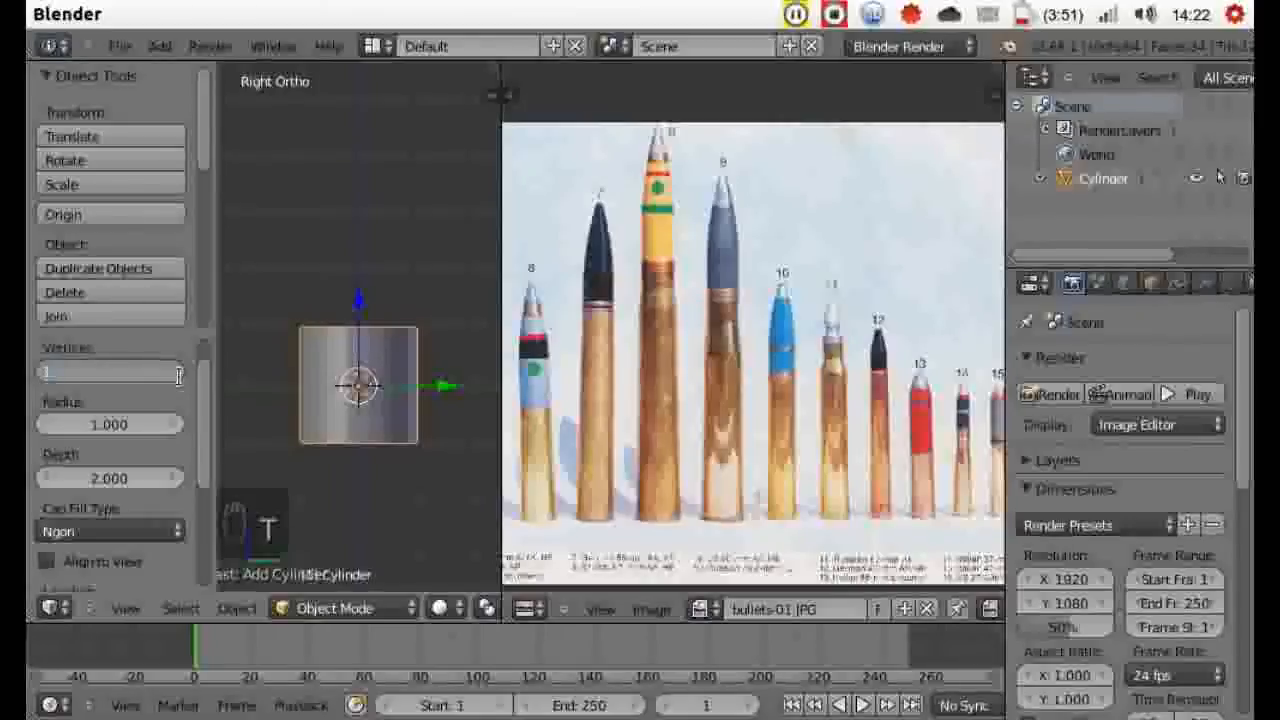
{"action": "key", "text": "Return"}
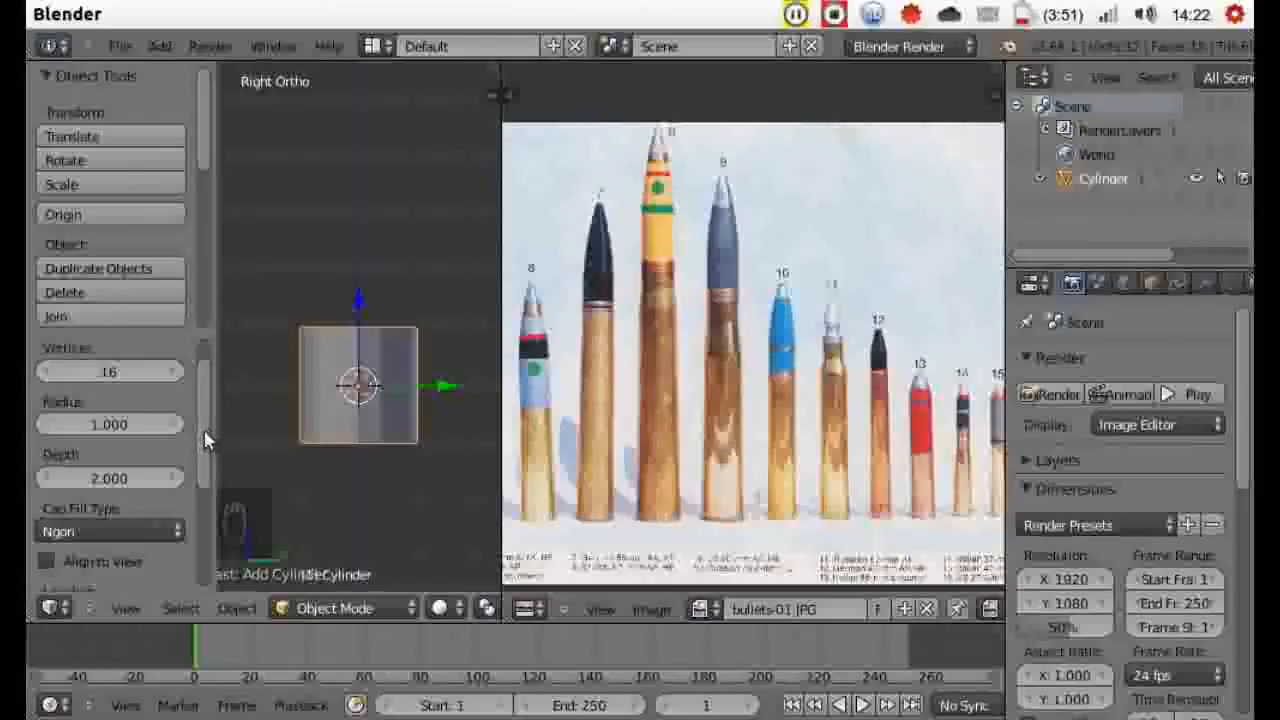
- Set the new cylinder's cap fill type to Triangle Fan
{"action": "scroll", "coordinate": [204, 440], "scroll_direction": "down", "scroll_amount": 3}
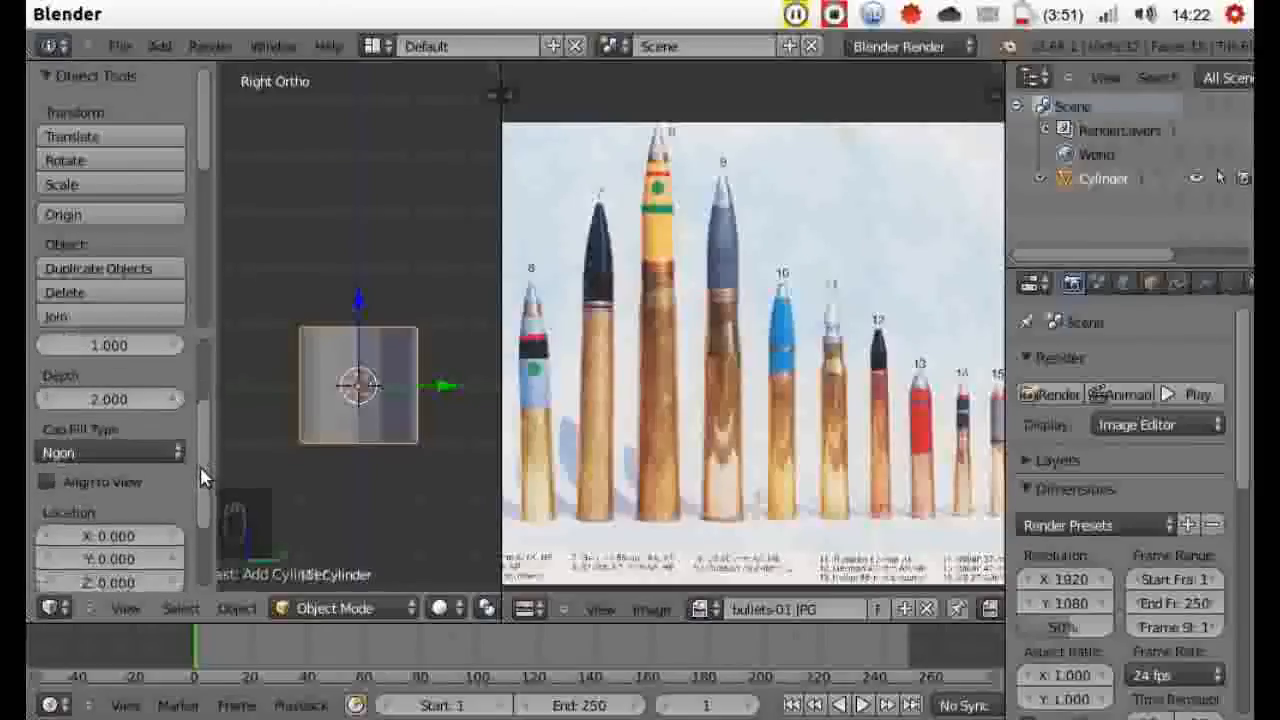
{"action": "scroll", "coordinate": [200, 466], "scroll_direction": "down", "scroll_amount": 1}
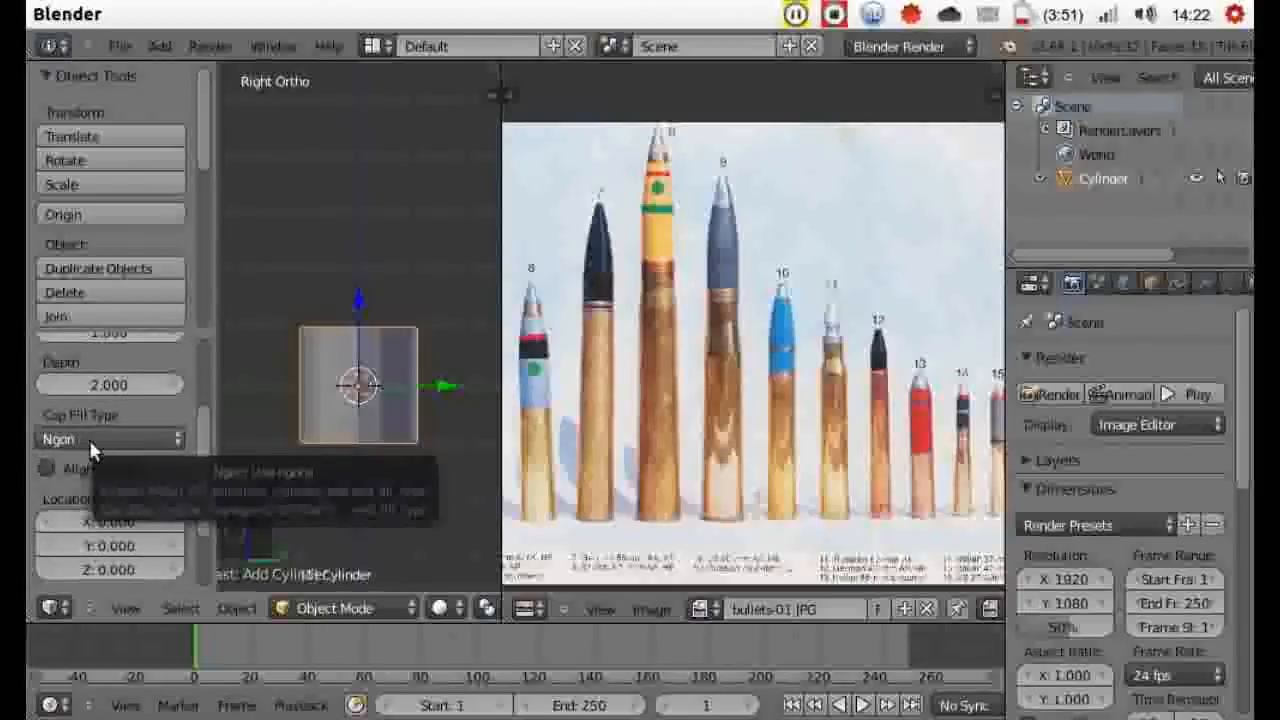
{"action": "left_click", "coordinate": [90, 442]}
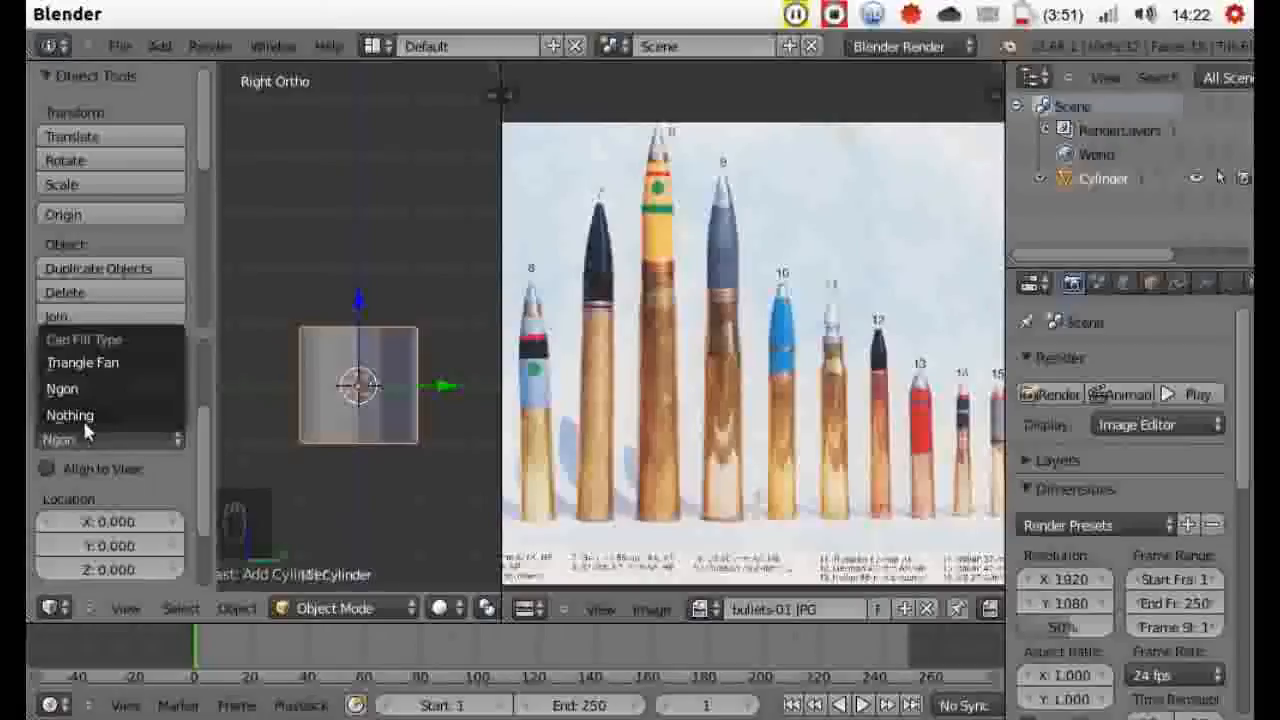
{"action": "left_click", "coordinate": [89, 362]}
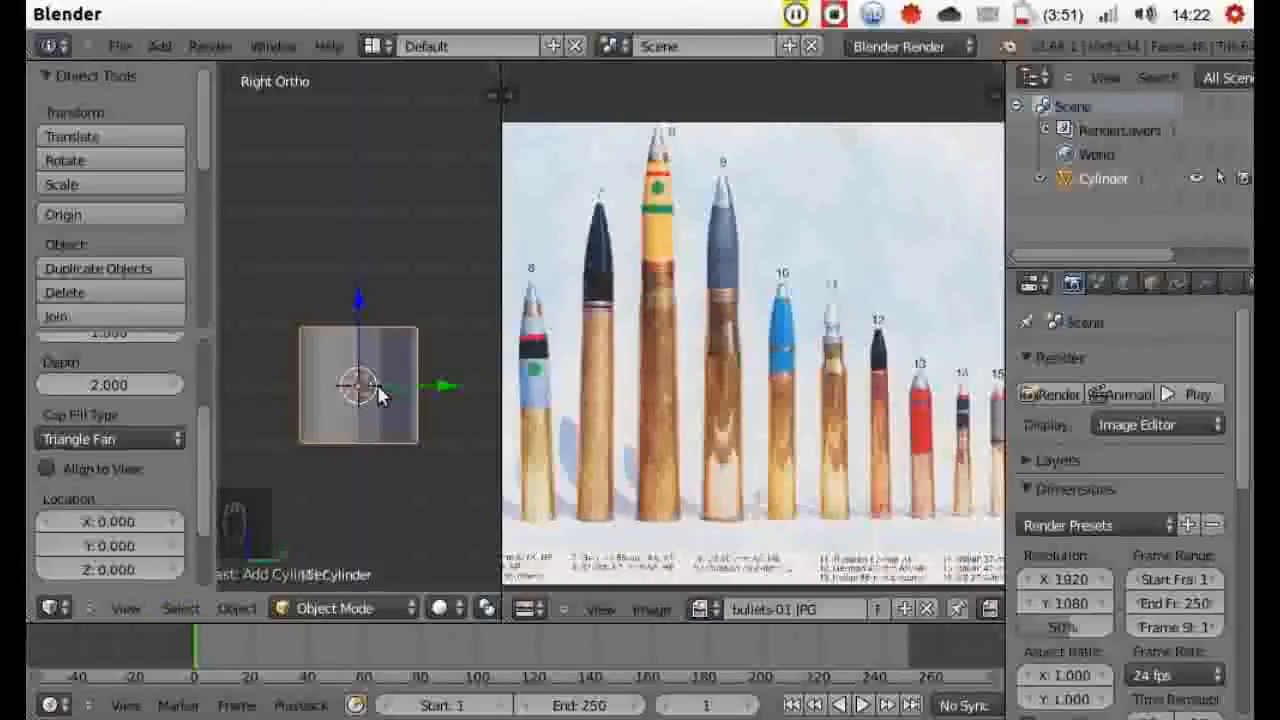
- Scale the cylinder along the Z axis to about 2.76 times its height
{"action": "key", "text": "s"}
{"action": "key", "text": "s"}
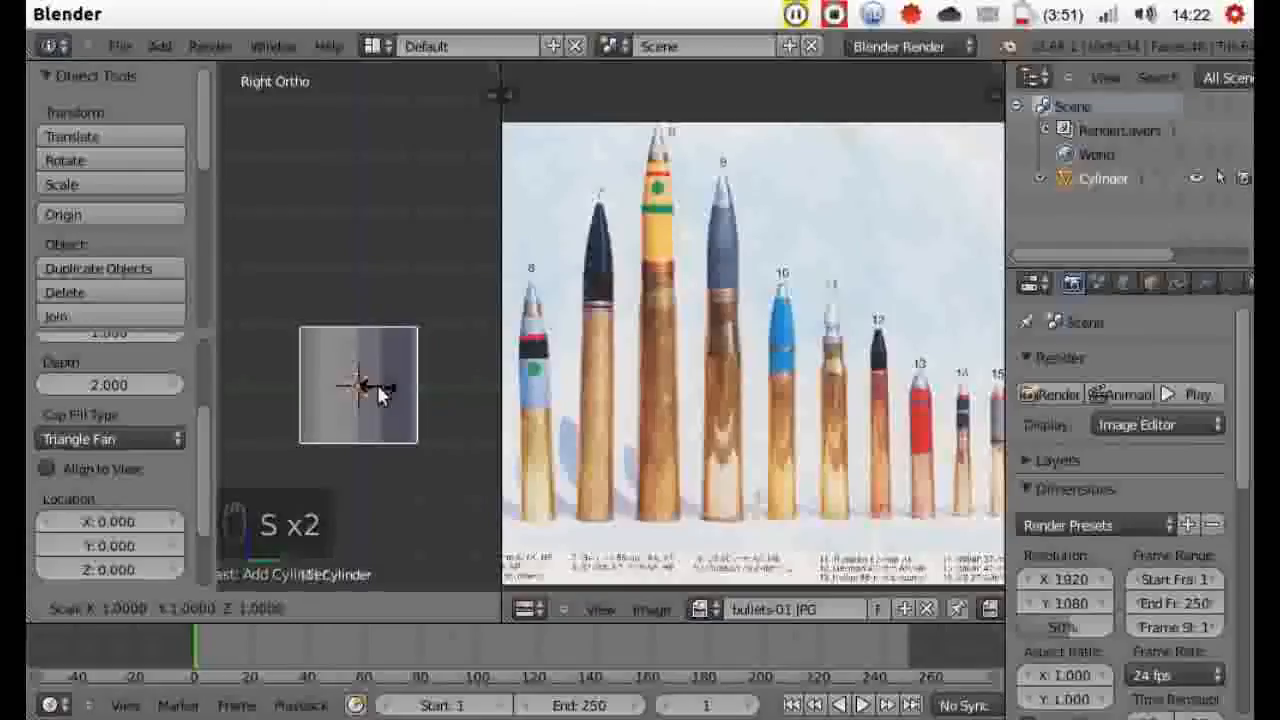
{"action": "key", "text": "z"}
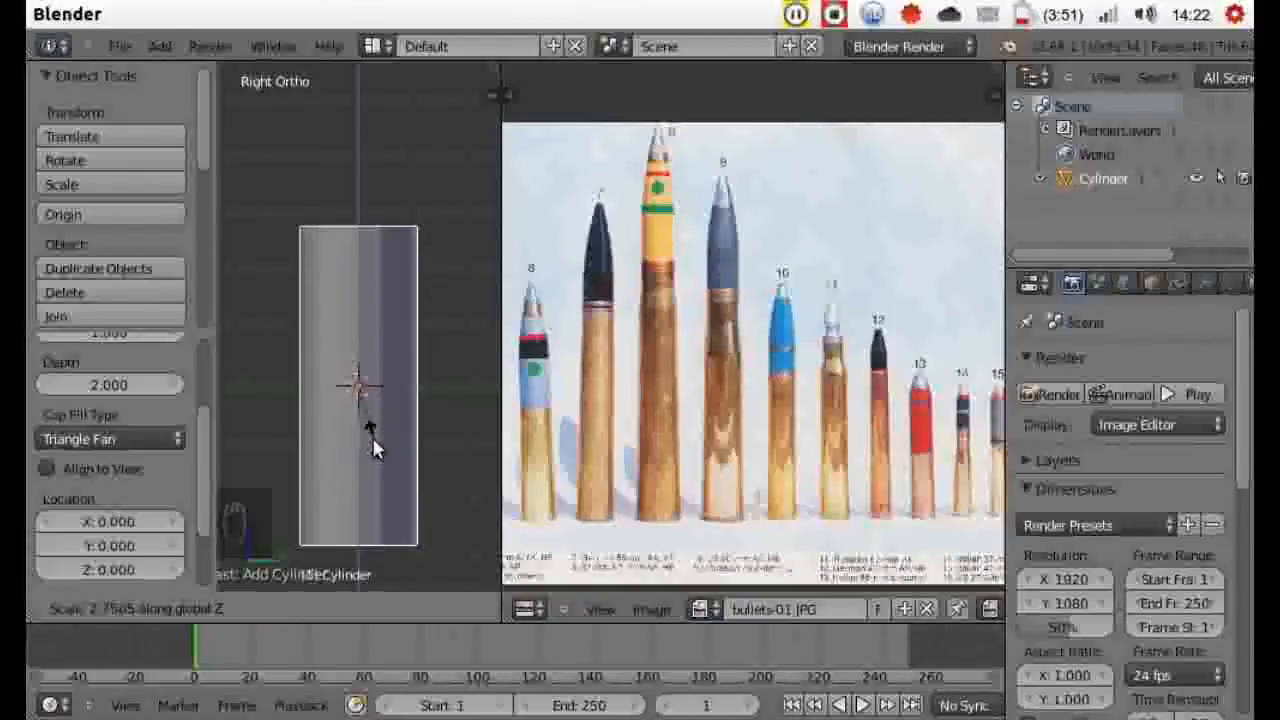
{"action": "left_click", "coordinate": [373, 450]}
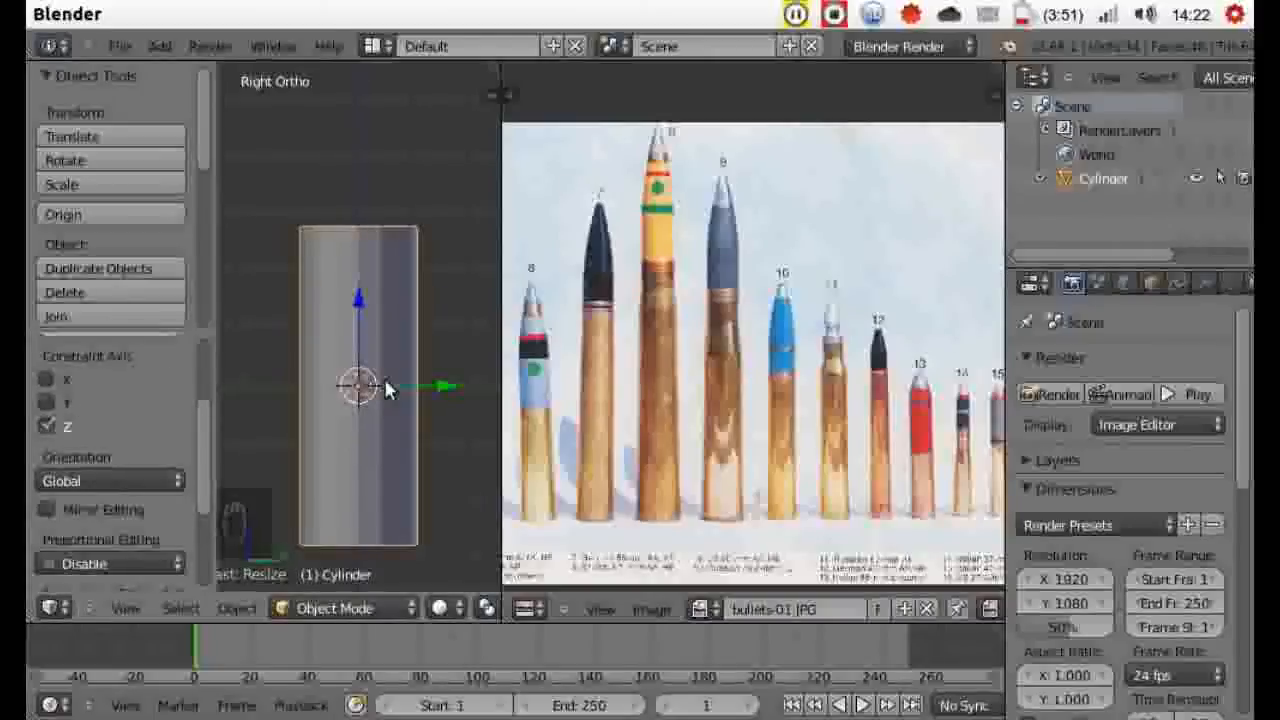
{"action": "scroll", "coordinate": [388, 388], "scroll_direction": "down", "scroll_amount": 1}
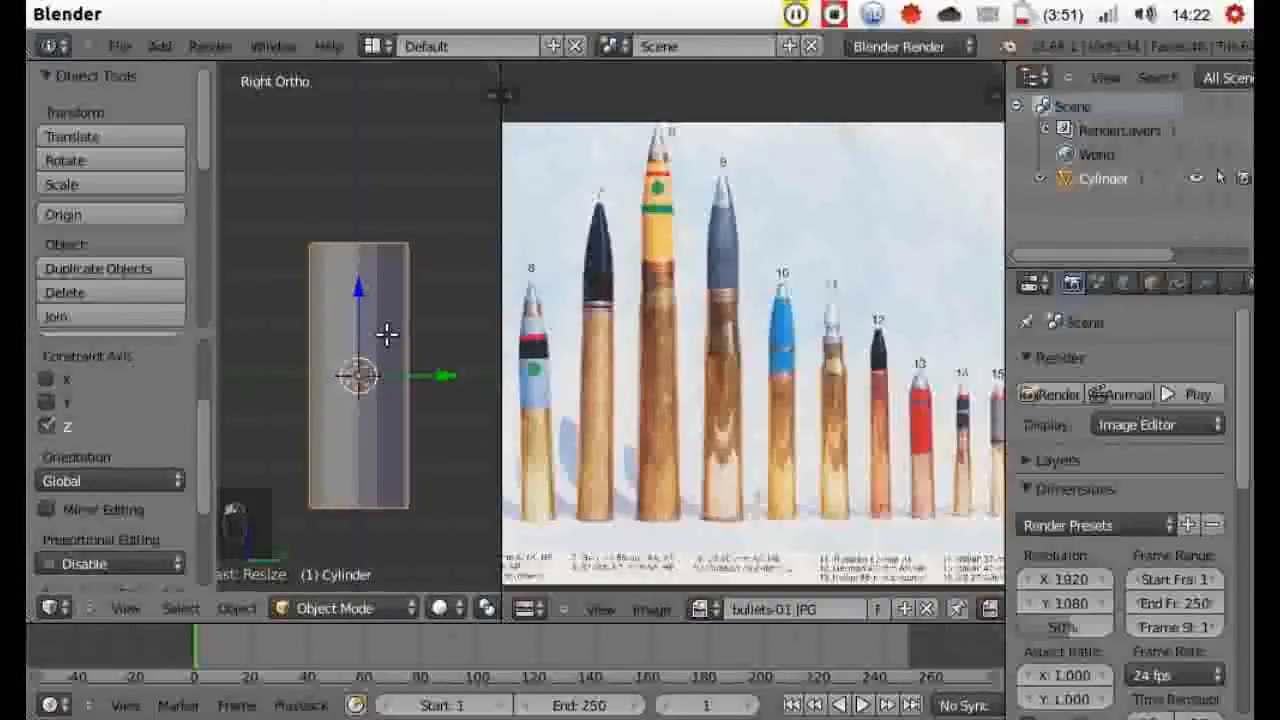
- In Edit Mode, add a loop cut around the cylinder and slide it by about 0.95 to just above the bottom edge
{"action": "key", "text": "Tab"}
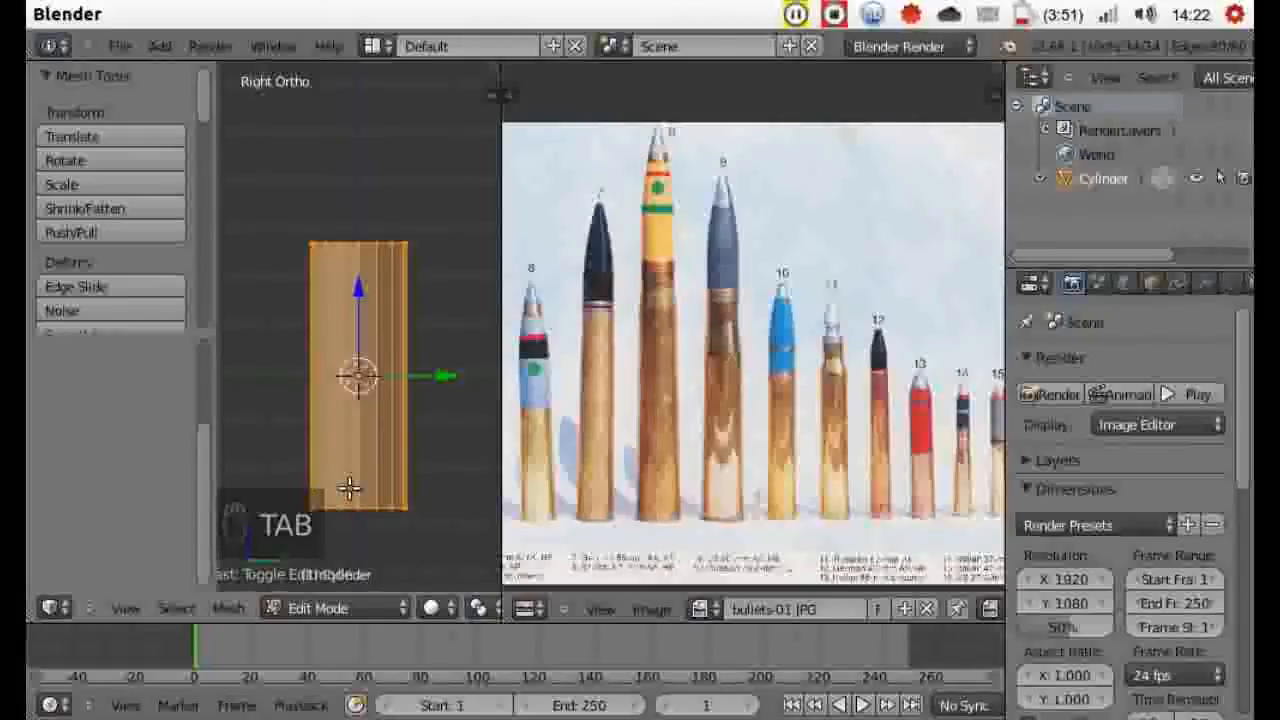
{"action": "key", "text": "a"}
{"action": "key", "text": "a"}
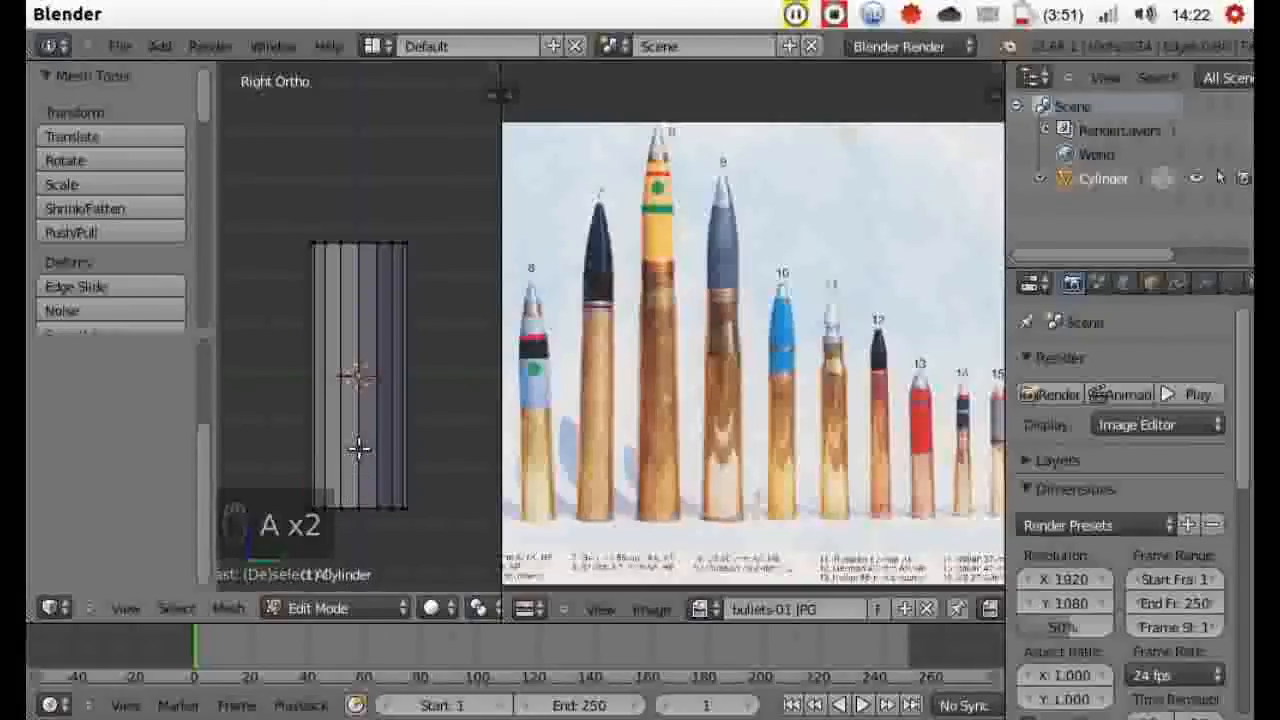
{"action": "key", "text": "ctrl+r"}
{"action": "left_click", "coordinate": [392, 398]}
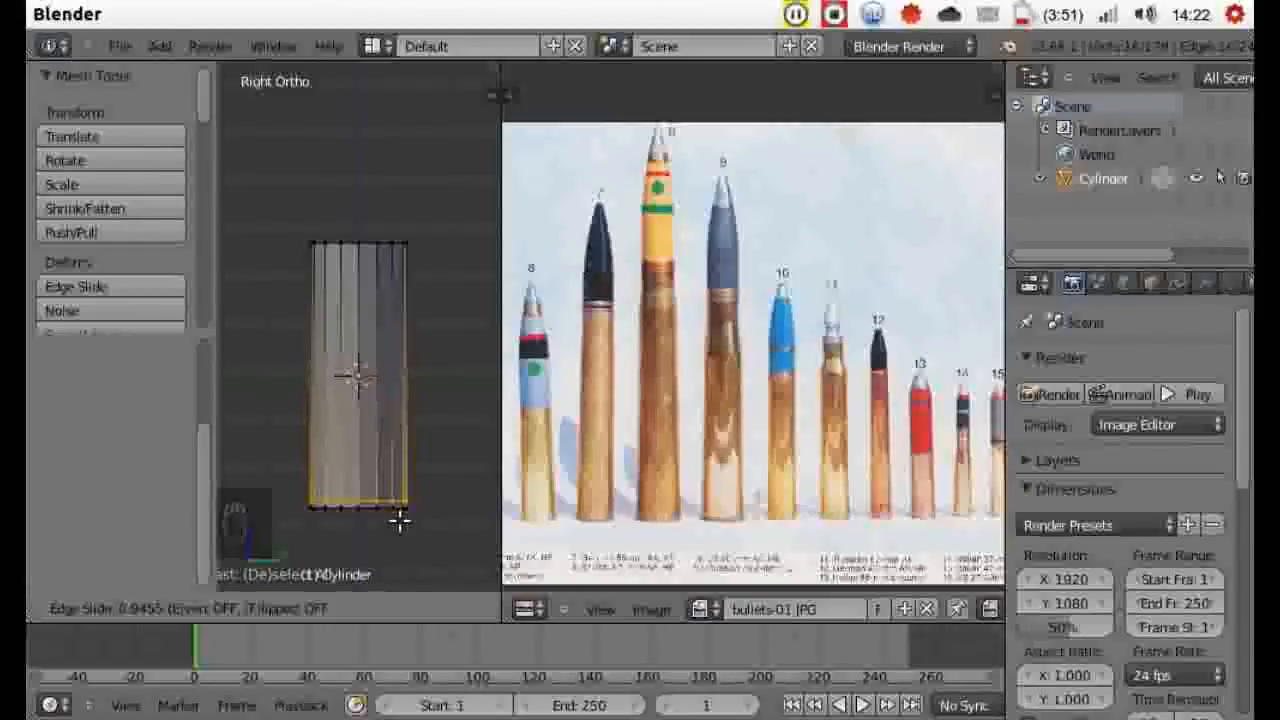
{"action": "left_click", "coordinate": [399, 520]}
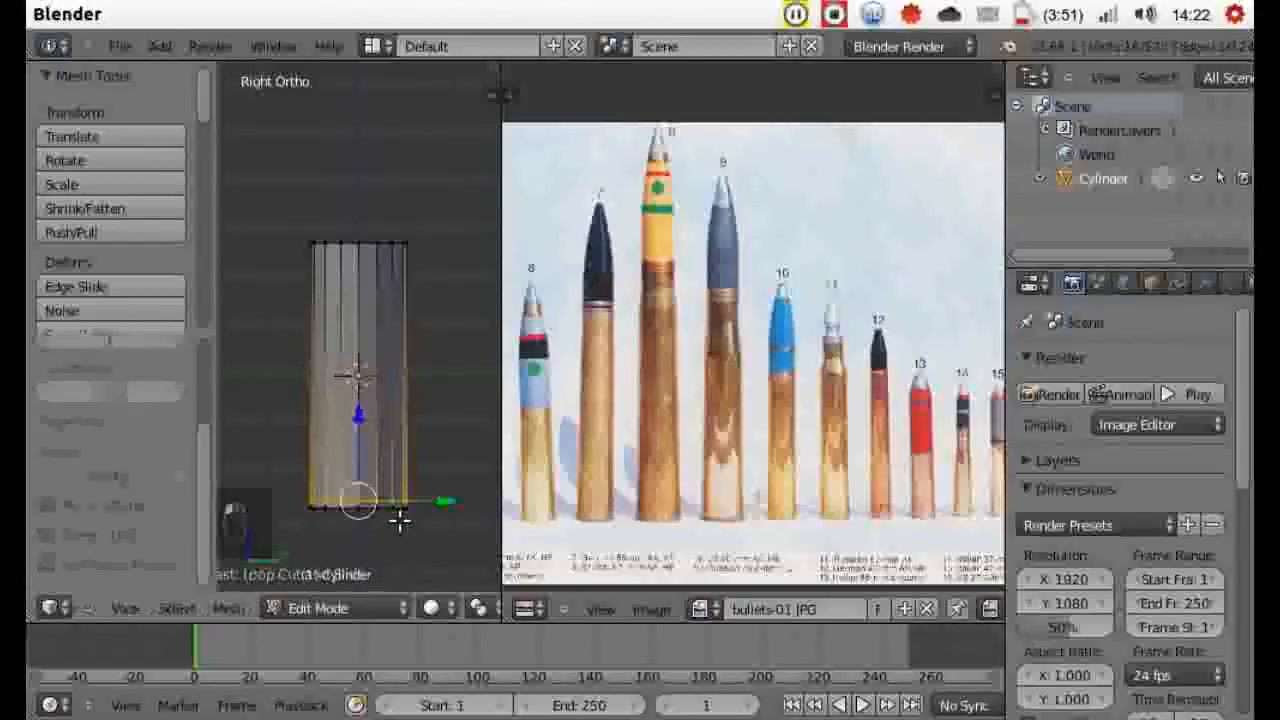
{"action": "key", "text": "a"}
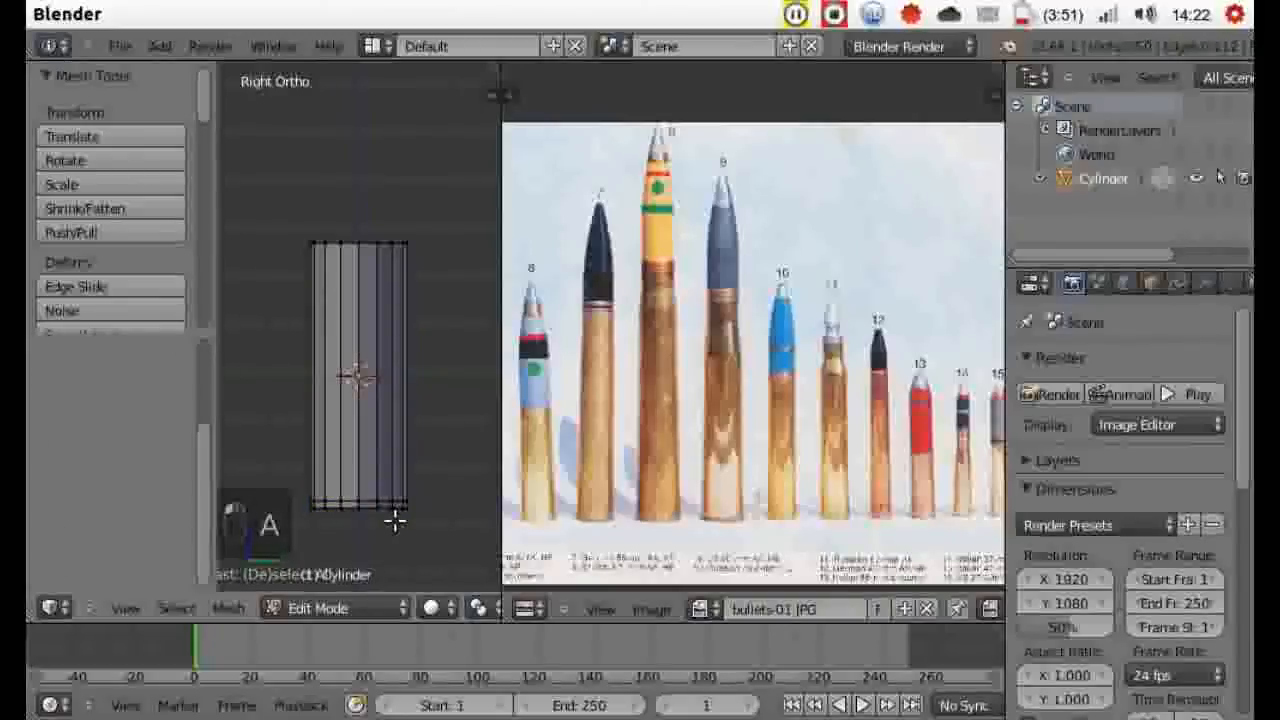
- Switch to face selection and select the whole narrow ring of side faces at the cylinder's base, including the far side
{"action": "key", "text": "ctrl+Tab"}
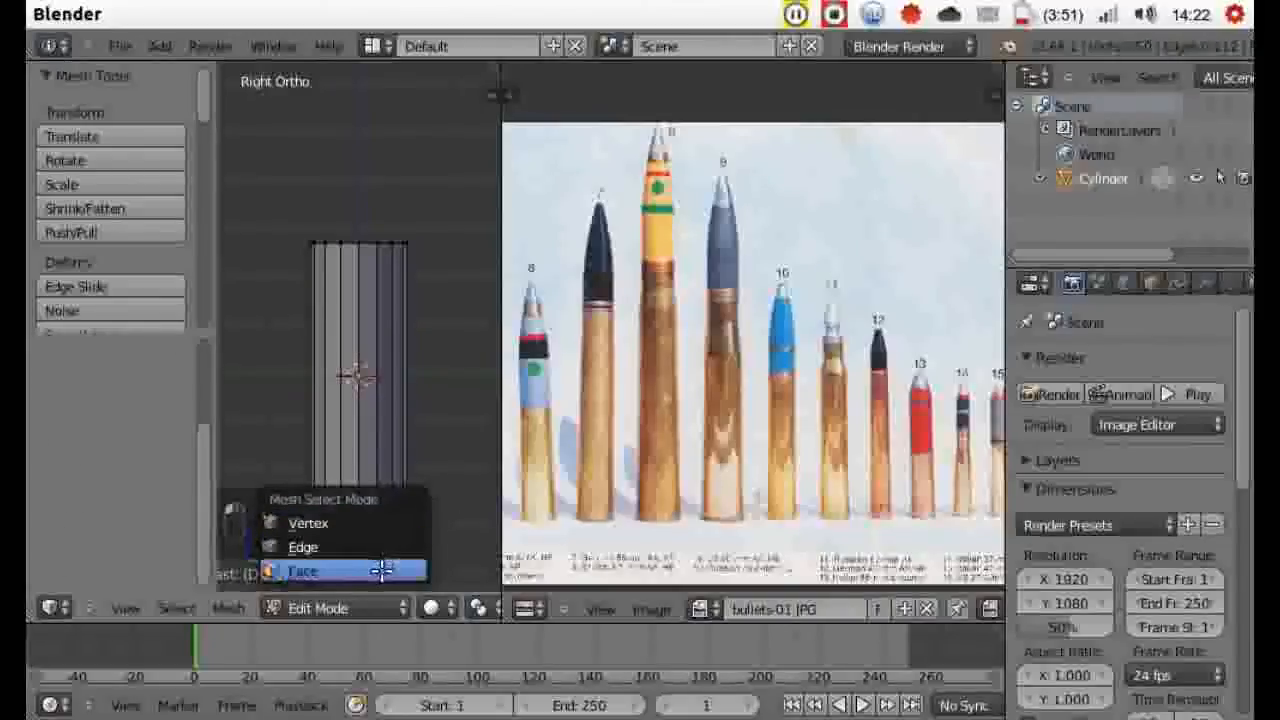
{"action": "left_click", "coordinate": [381, 570]}
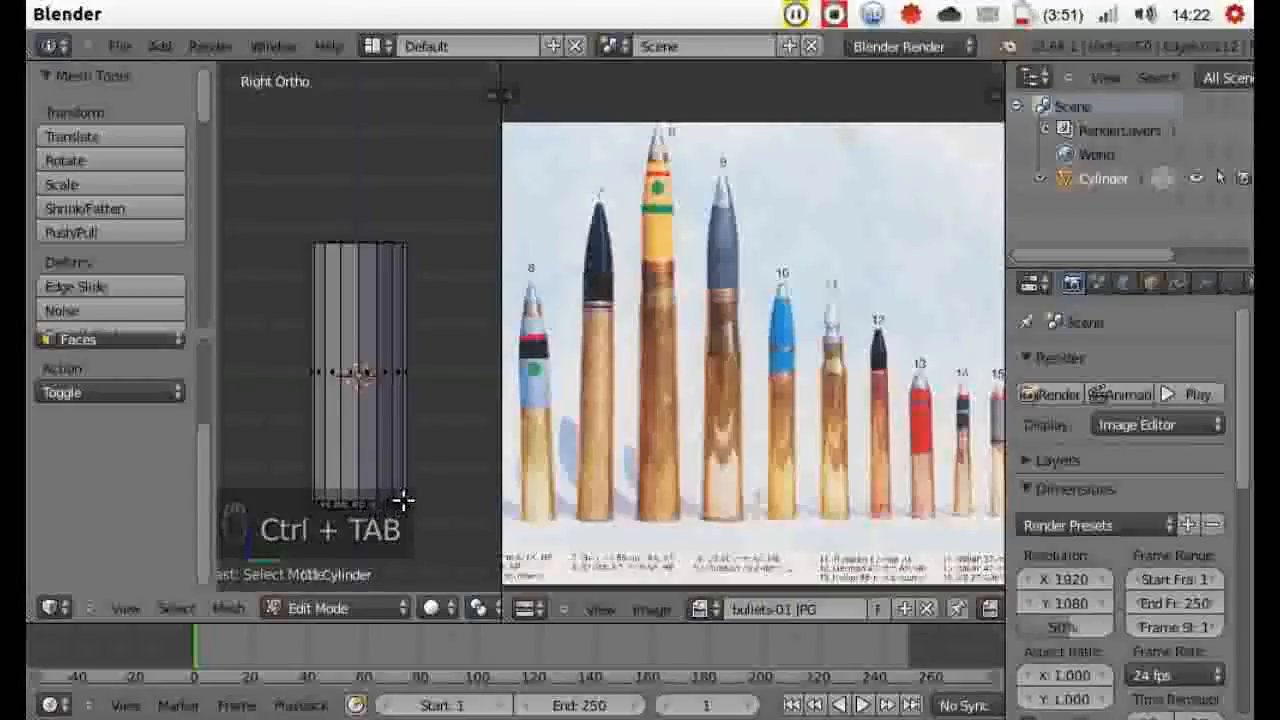
{"action": "scroll", "coordinate": [402, 500], "scroll_direction": "up", "scroll_amount": 3}
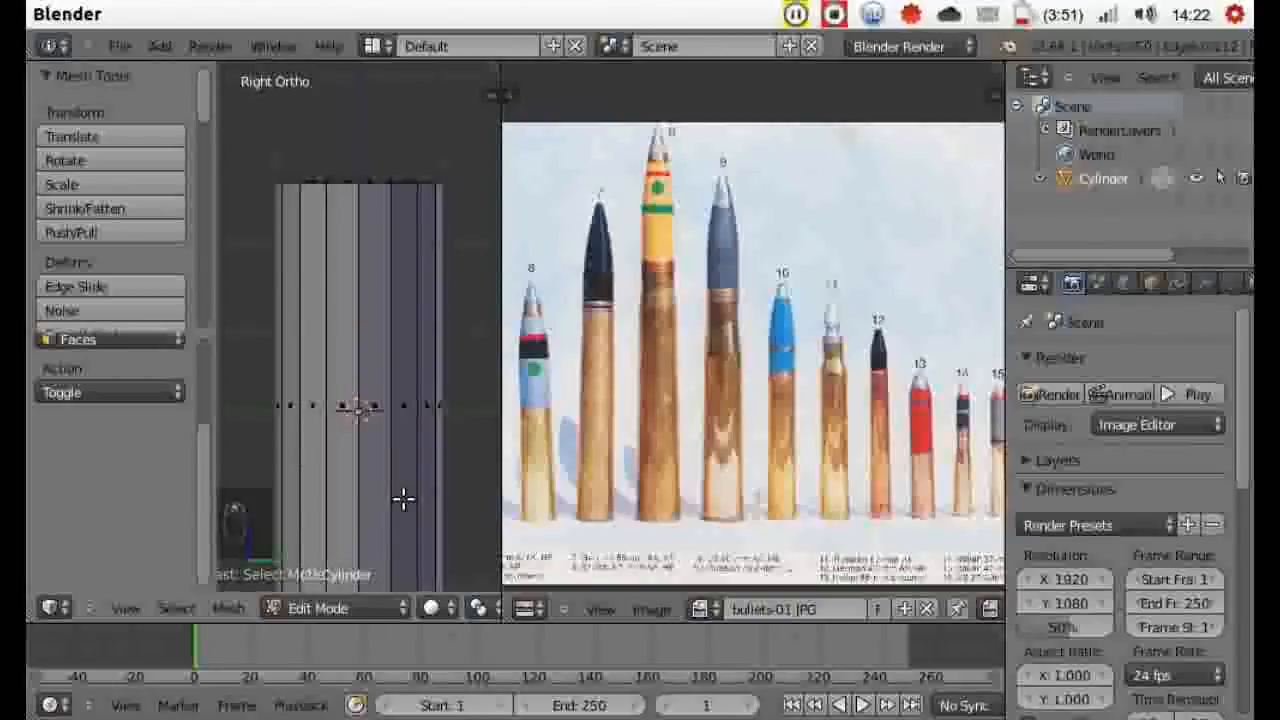
{"action": "scroll", "coordinate": [403, 499], "scroll_direction": "down", "scroll_amount": 3, "text": "ctrl"}
{"action": "scroll", "coordinate": [403, 499], "scroll_direction": "up", "scroll_amount": 4, "text": "ctrl"}
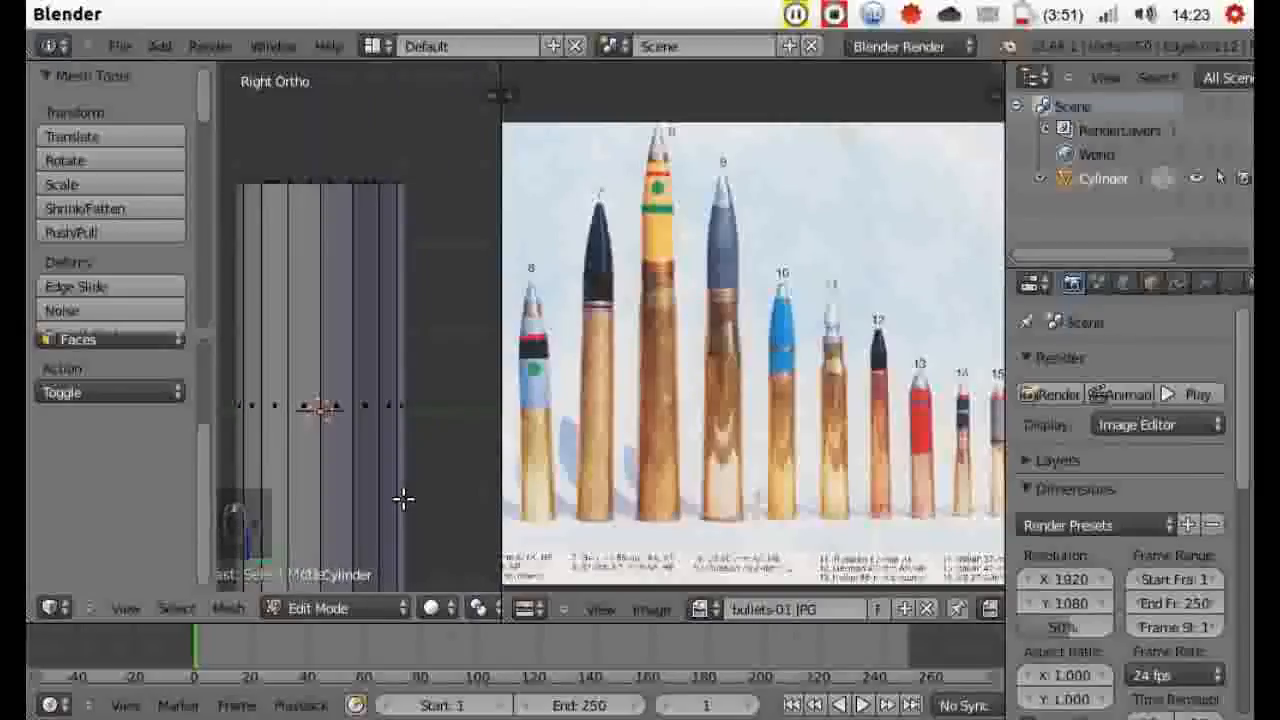
{"action": "scroll", "coordinate": [403, 499], "scroll_direction": "down", "scroll_amount": 2, "text": "ctrl"}
{"action": "scroll", "coordinate": [403, 499], "scroll_direction": "down", "scroll_amount": 4, "text": "shift"}
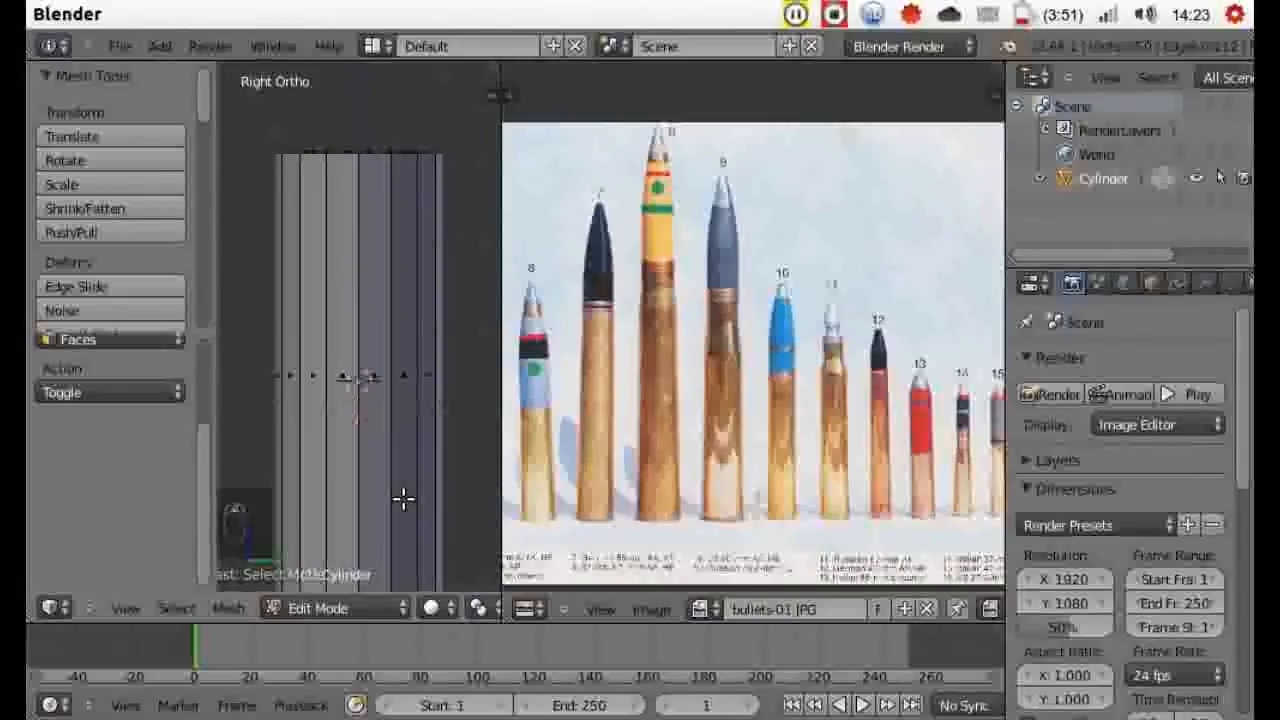
{"action": "scroll", "coordinate": [403, 499], "scroll_direction": "down", "scroll_amount": 2, "text": "shift"}
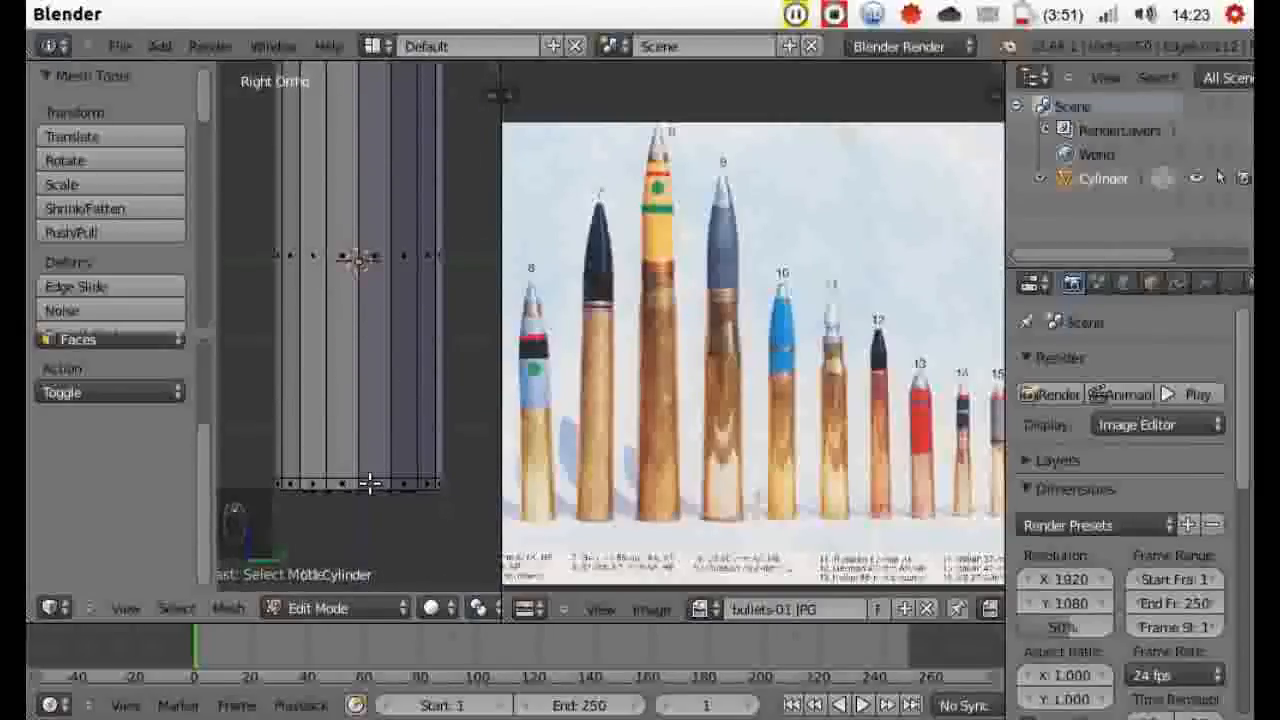
{"action": "right_click", "coordinate": [370, 483]}
{"action": "right_click", "coordinate": [404, 484], "text": "shift"}
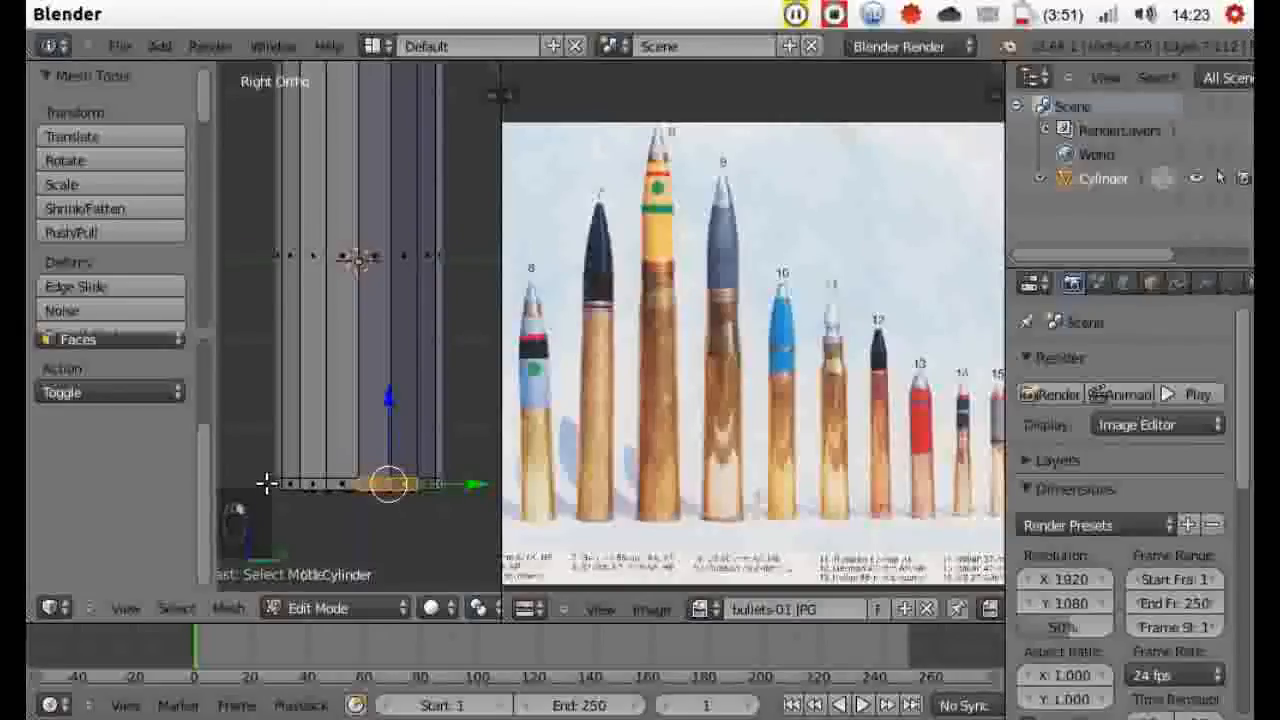
{"action": "key", "text": "z"}
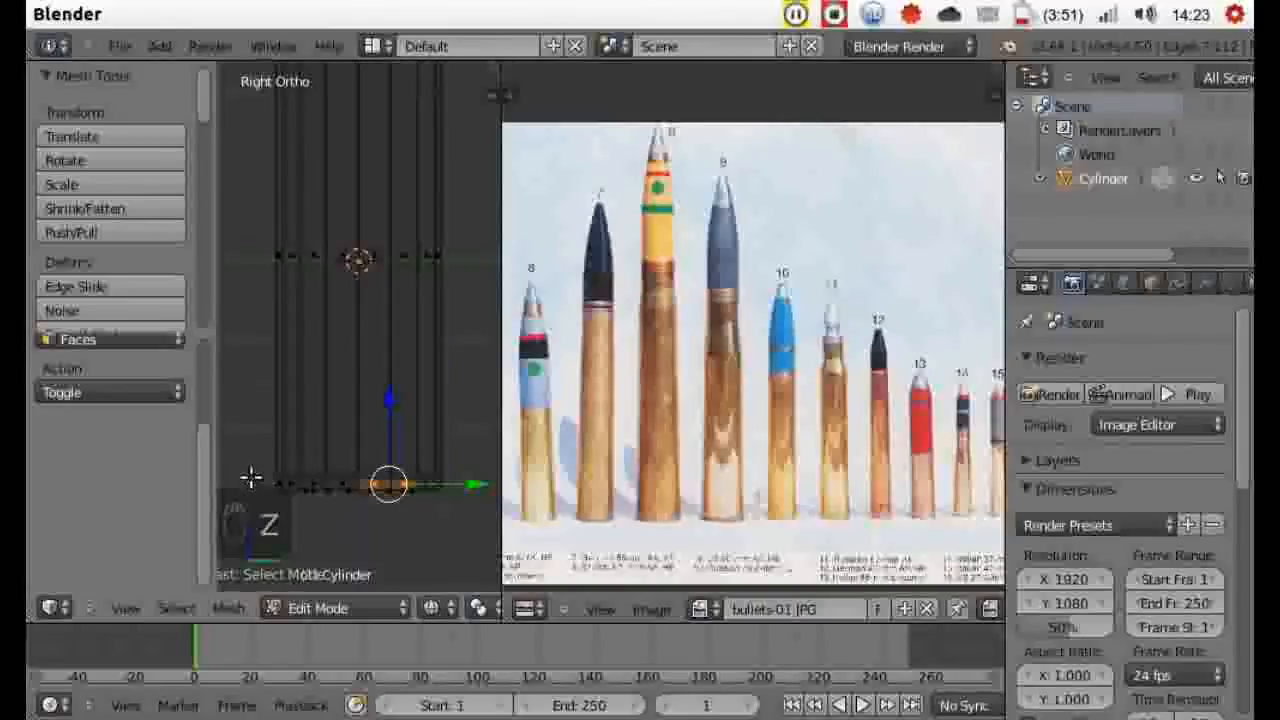
{"action": "left_click_drag", "start_coordinate": [251, 479], "coordinate": [458, 485]}
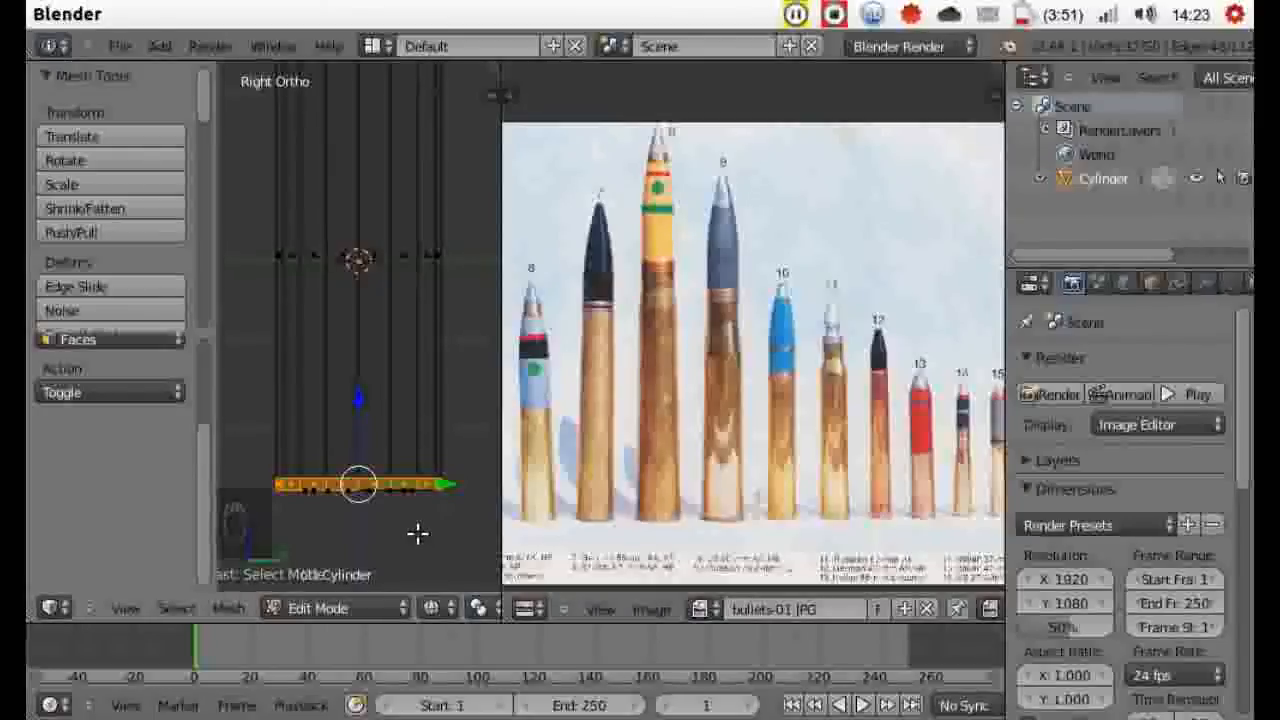
- Try to extrude the base face ring and scale it by about 1.11 along its normal X axis, then inspect the rim
{"action": "key", "text": "e"}
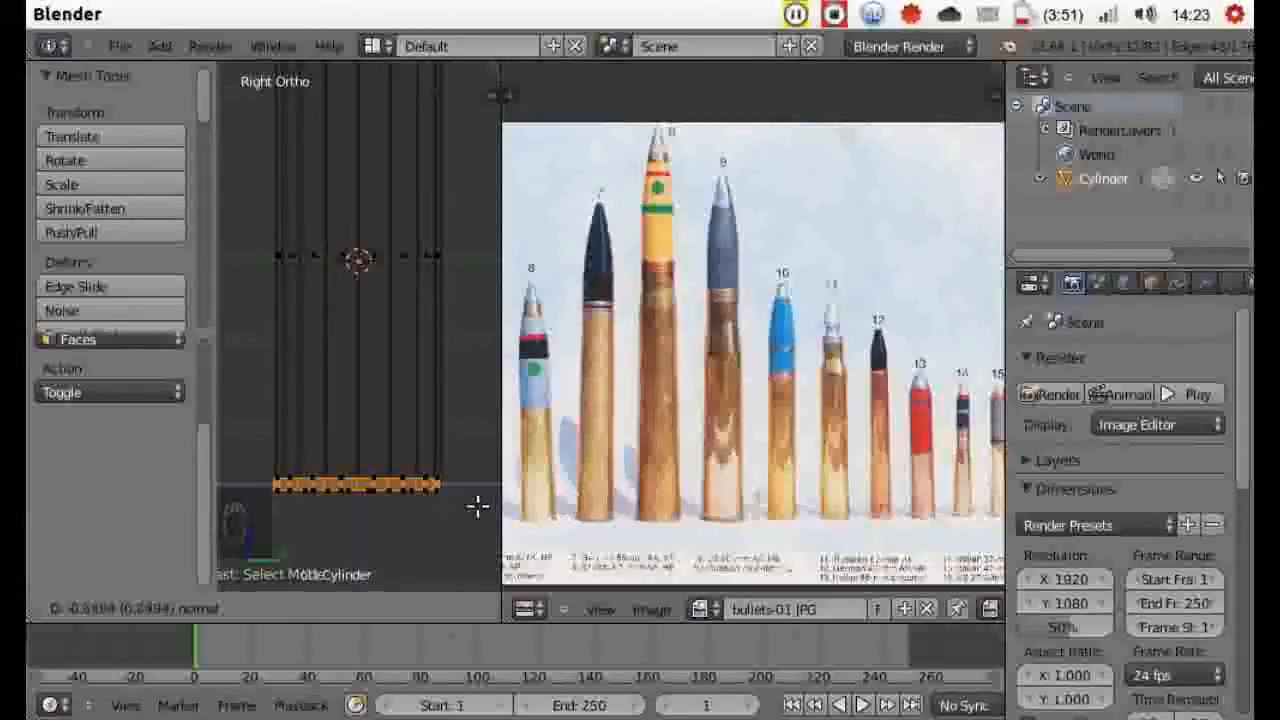
{"action": "key", "text": "s"}
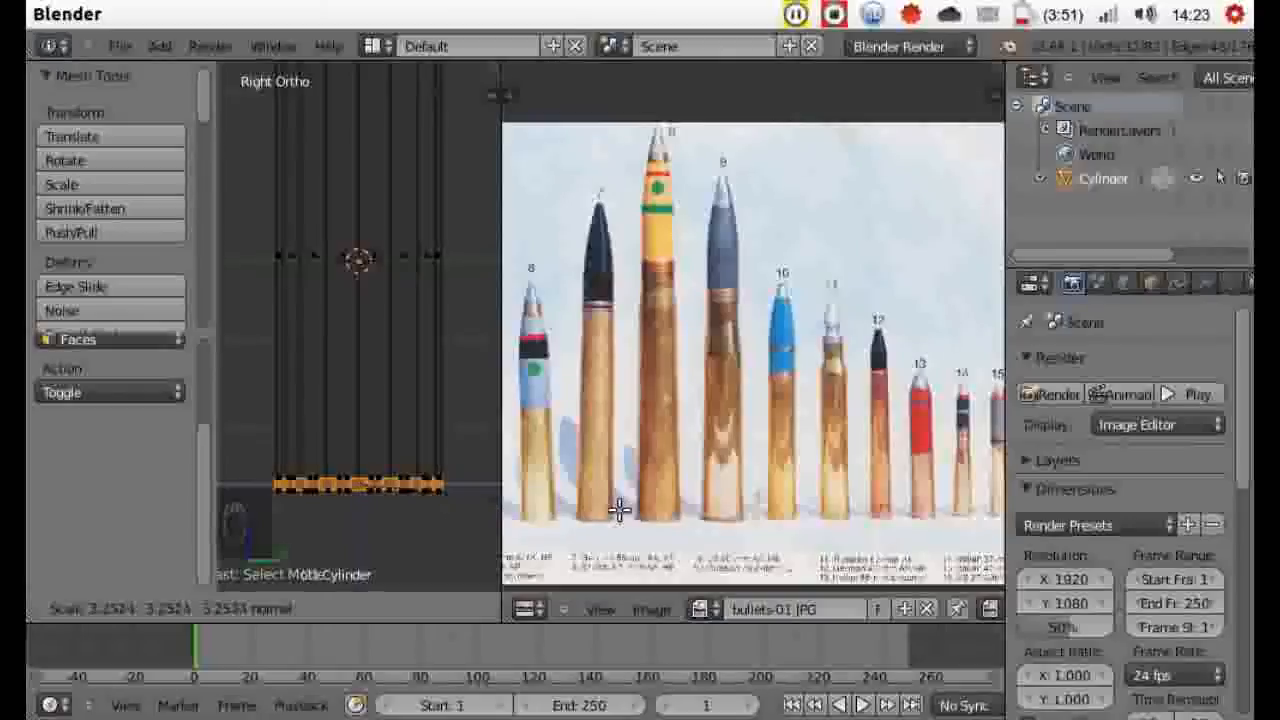
{"action": "key", "text": "y"}
{"action": "key", "text": "y"}
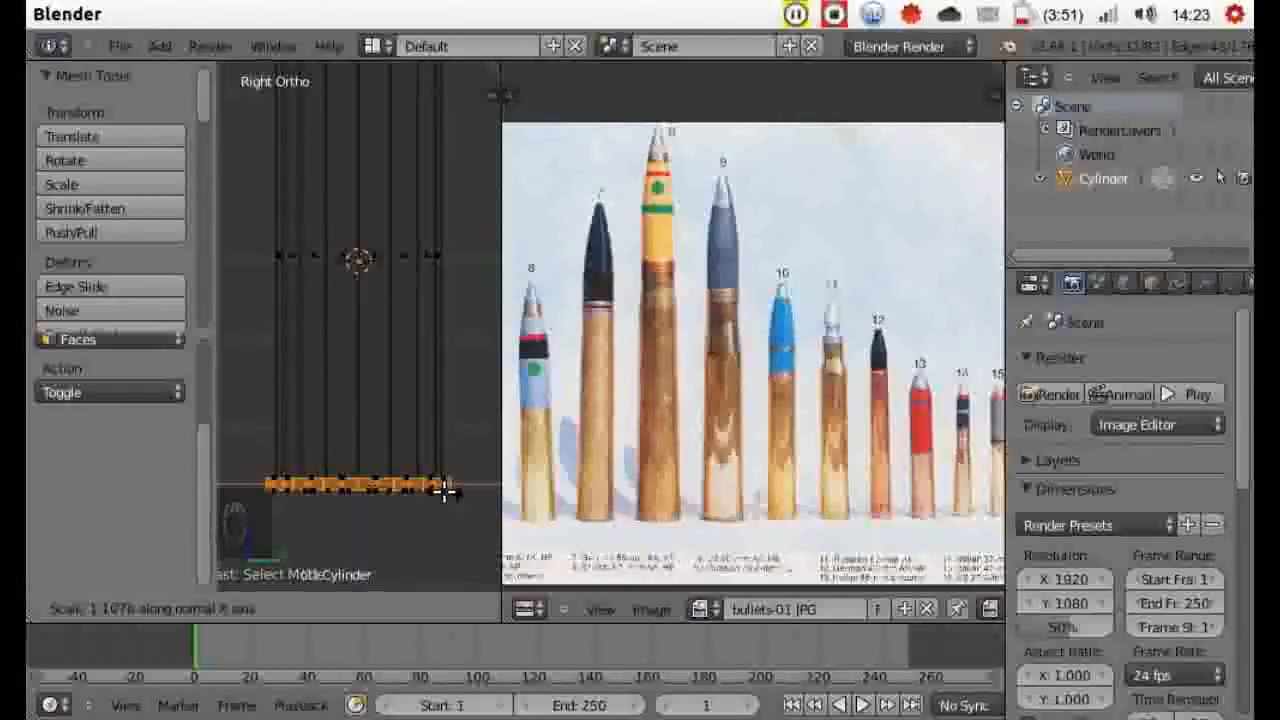
{"action": "left_click", "coordinate": [444, 489]}
{"action": "key", "text": "a"}
{"action": "scroll", "coordinate": [430, 450], "scroll_direction": "down", "scroll_amount": 1}
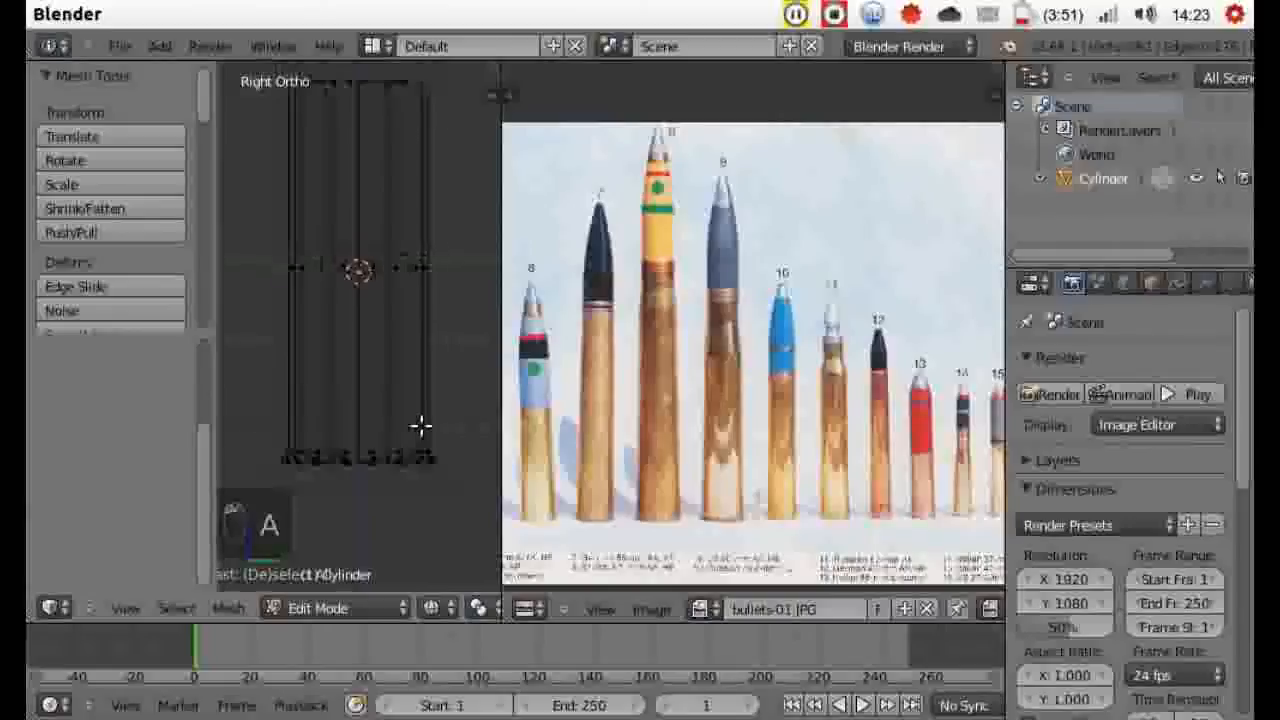
{"action": "key", "text": "z"}
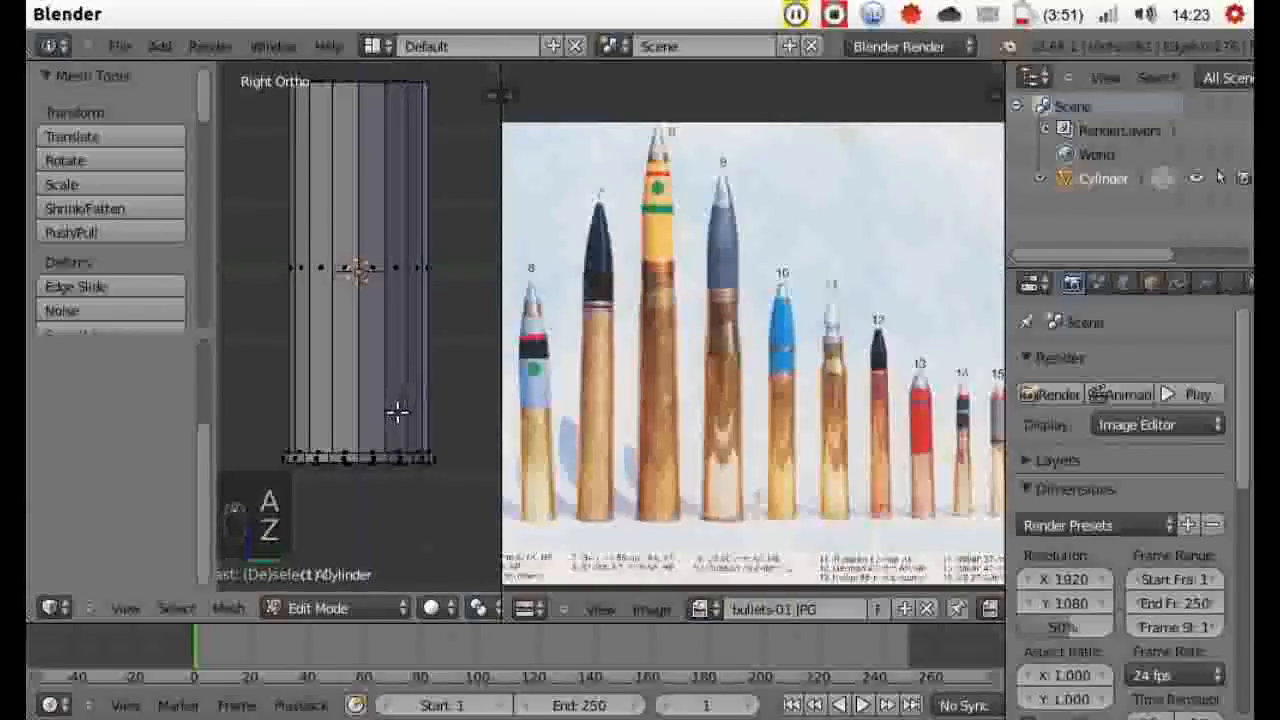
{"action": "mouse_move", "coordinate": [397, 414]}
{"action": "middle_mouse_down"}
{"action": "mouse_move", "coordinate": [374, 529]}
{"action": "mouse_move", "coordinate": [395, 557]}
{"action": "mouse_move", "coordinate": [677, 491]}
{"action": "mouse_move", "coordinate": [749, 440]}
{"action": "mouse_move", "coordinate": [751, 420]}
{"action": "mouse_move", "coordinate": [731, 437]}
{"action": "middle_mouse_up"}
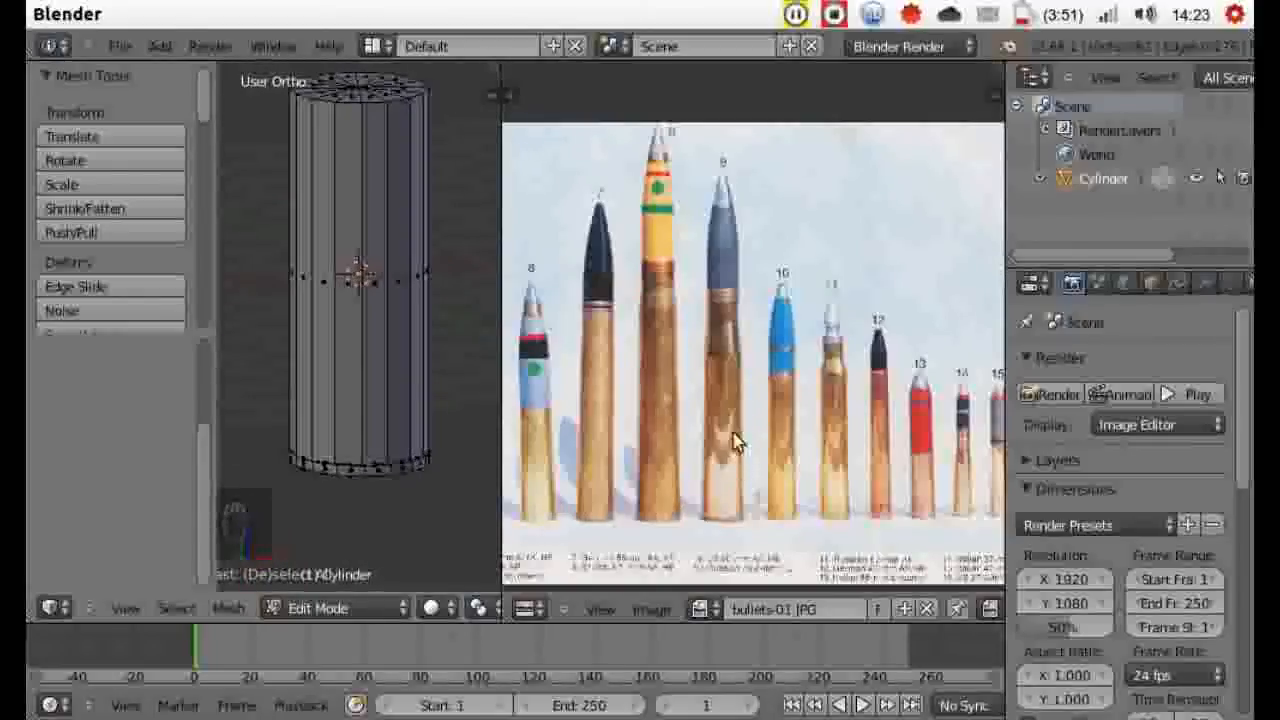
- Undo the deselection and the single-axis extrusion of the base ring
{"action": "key", "text": "ctrl+z"}
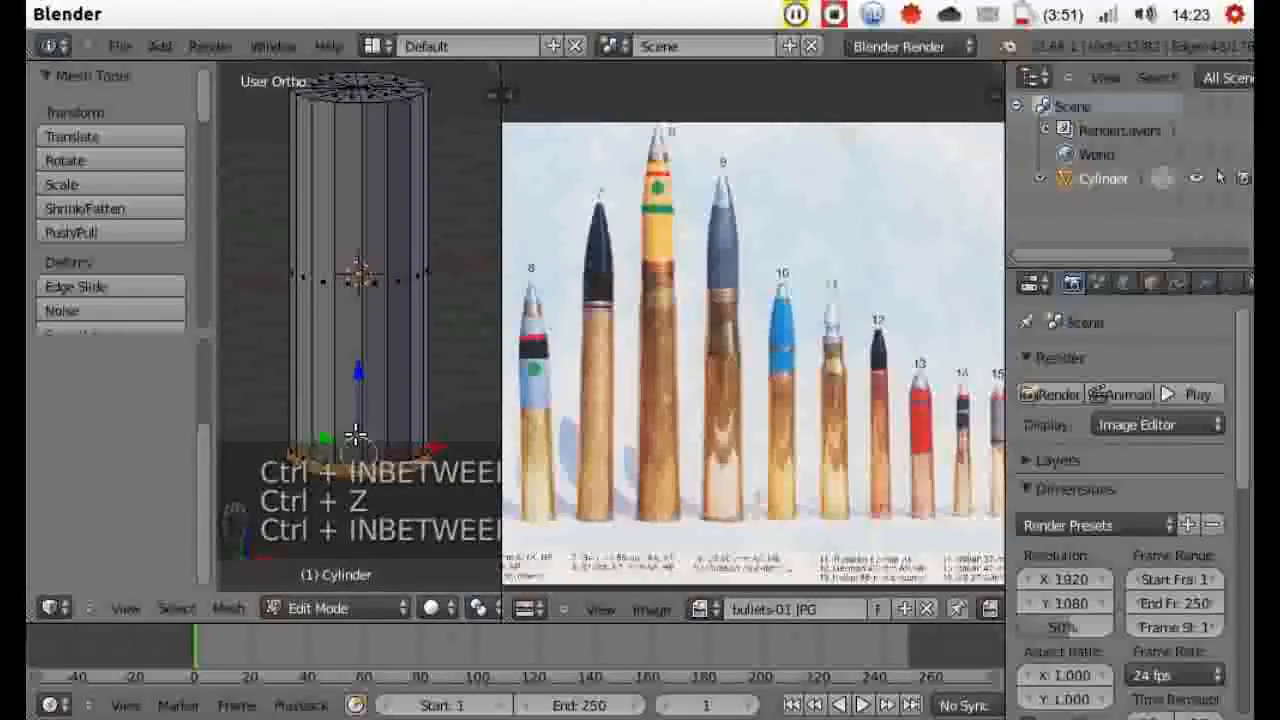
{"action": "key", "text": "ctrl+z"}
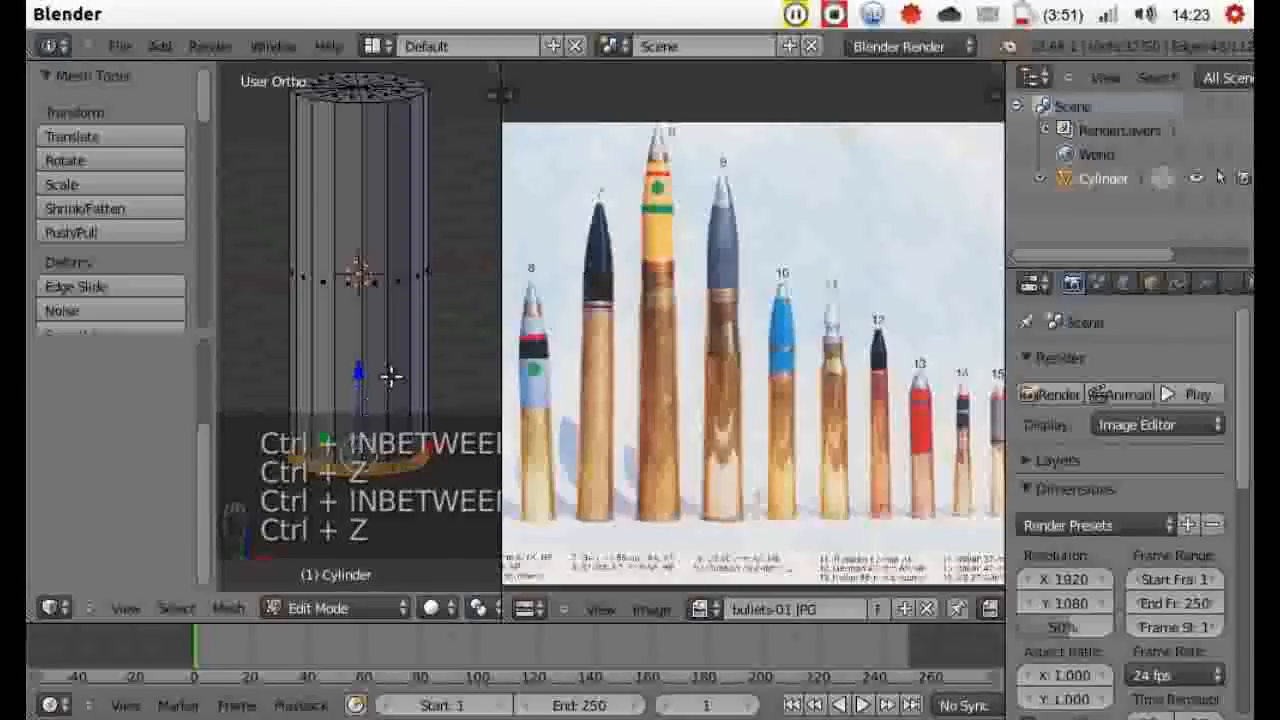
{"action": "middle_click_drag", "start_coordinate": [378, 418], "coordinate": [340, 517]}
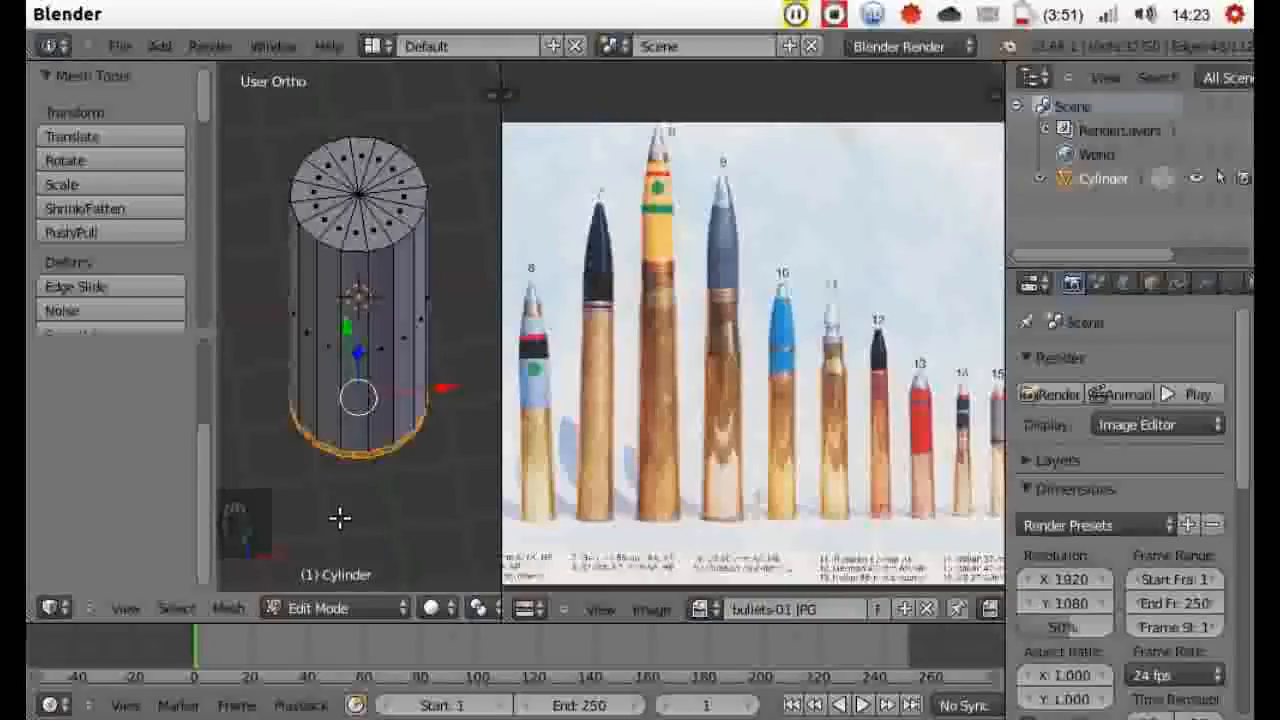
- Extrude the base face ring and scale it outward uniformly to about 1.08 to form the cartridge rim
{"action": "key", "text": "s"}
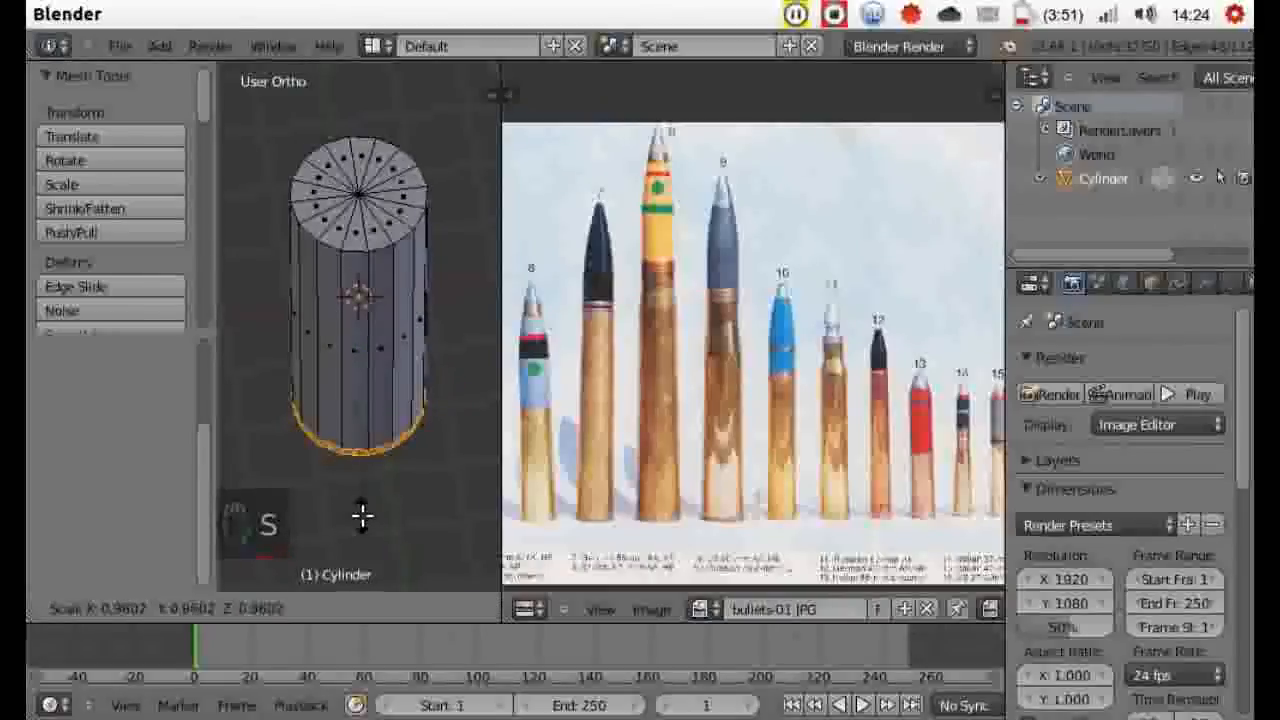
{"action": "left_click", "coordinate": [362, 515]}
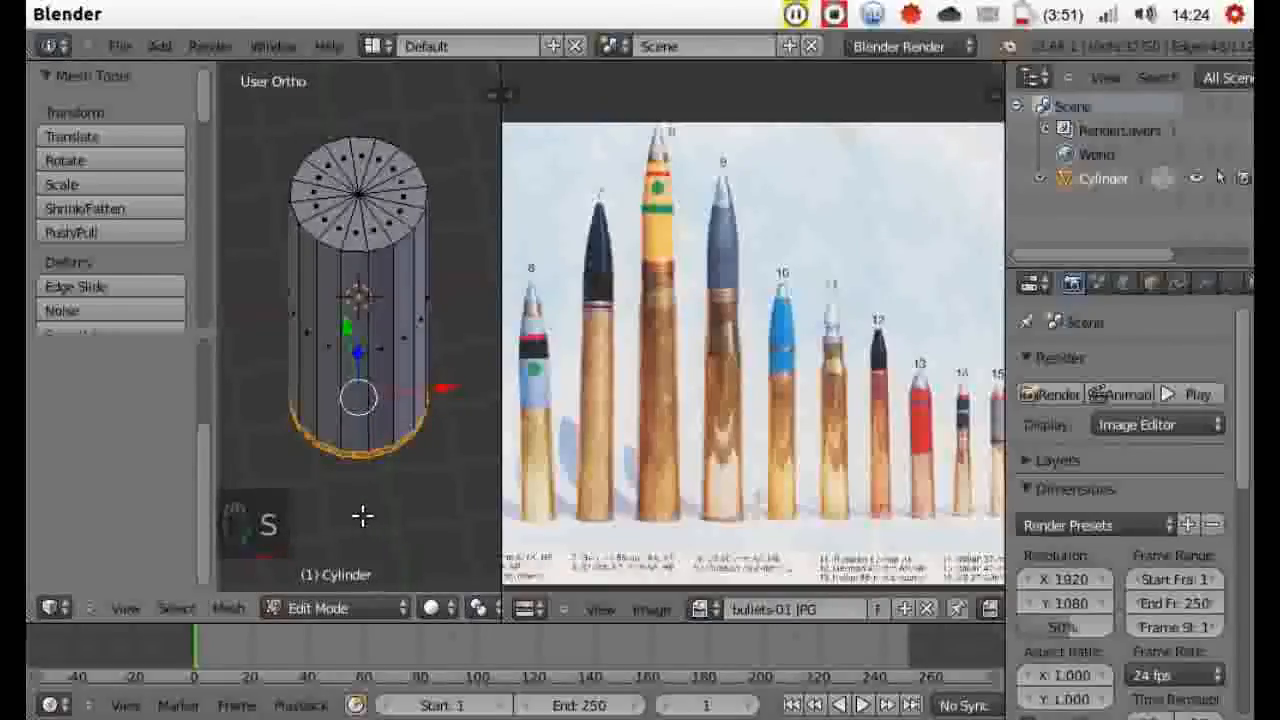
{"action": "key", "text": "e"}
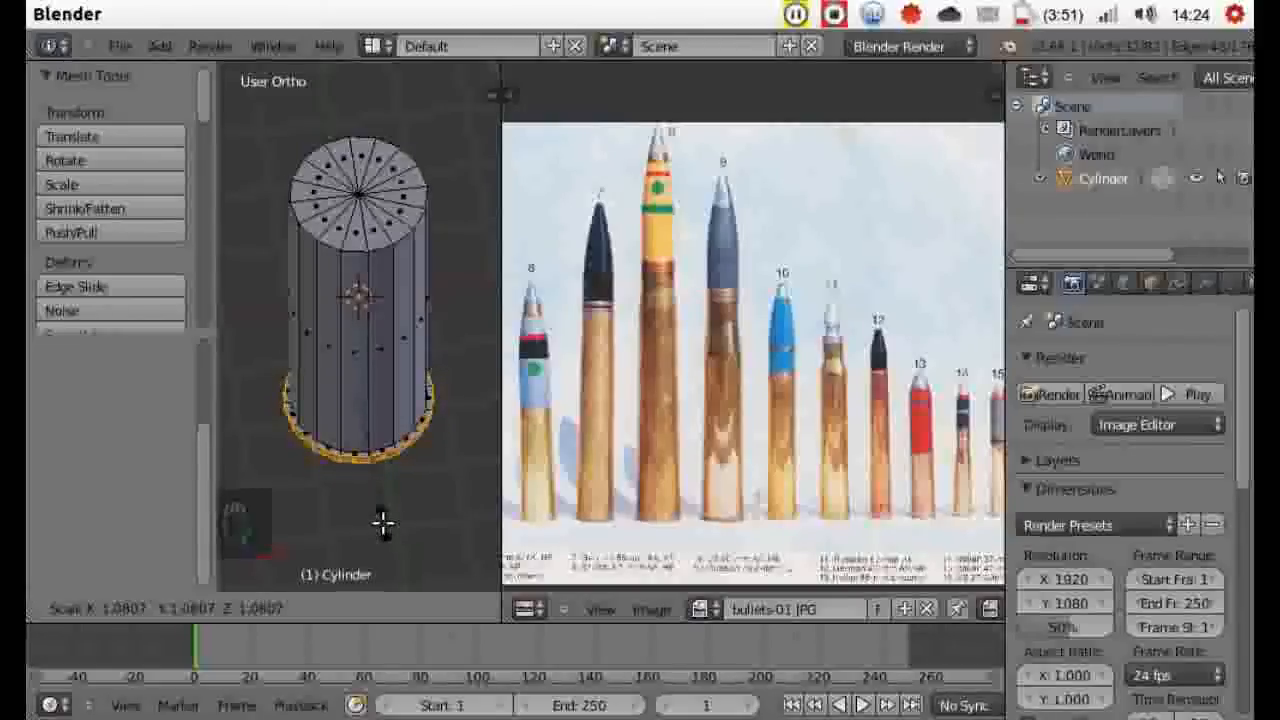
{"action": "left_click", "coordinate": [383, 522]}
{"action": "key", "text": "a"}
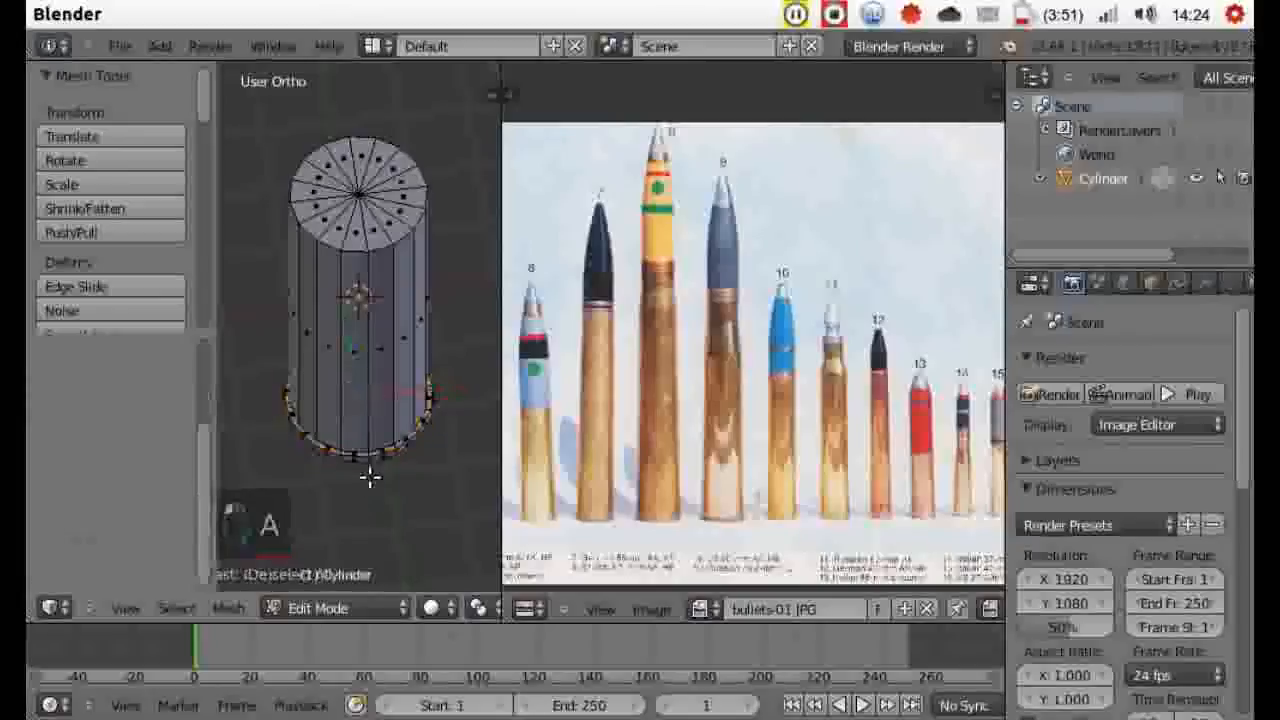
{"action": "middle_click_drag", "start_coordinate": [364, 480], "coordinate": [304, 424]}
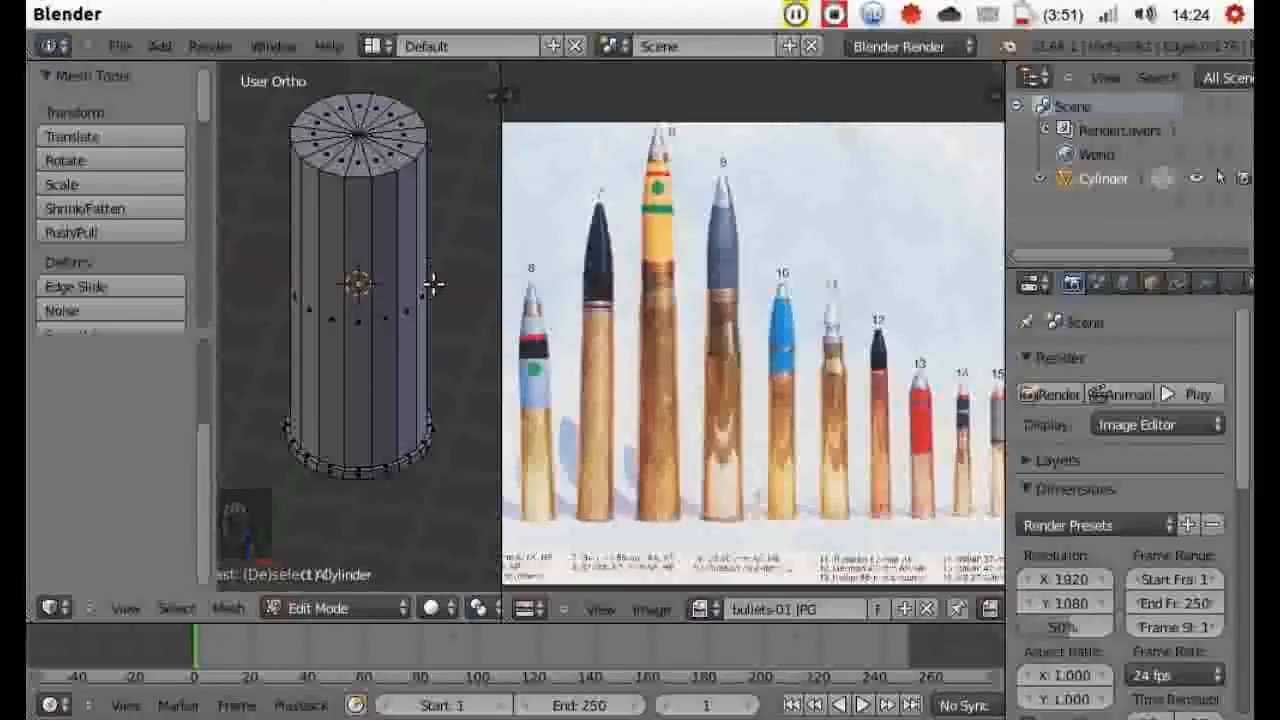
- Switch to vertex selection and select the centre vertex of the cylinder's top cap
{"action": "key", "text": "ctrl+Tab"}
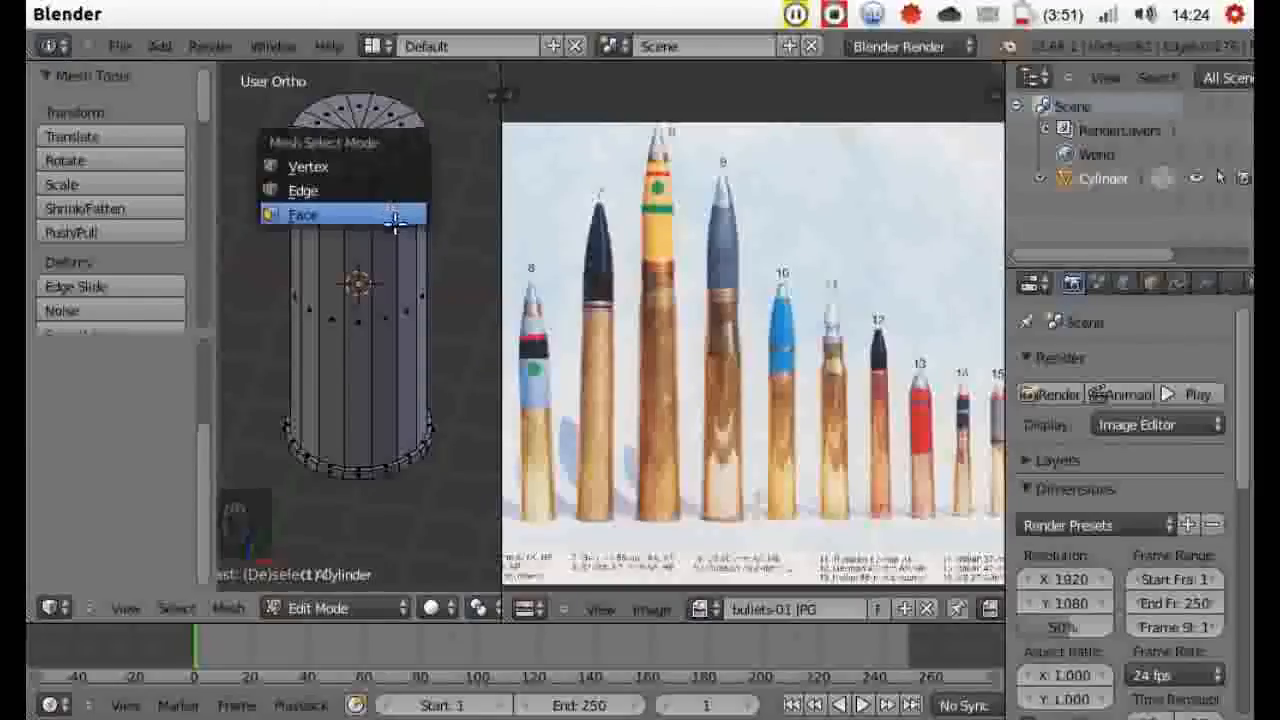
{"action": "left_click", "coordinate": [311, 165]}
{"action": "right_click", "coordinate": [360, 135]}
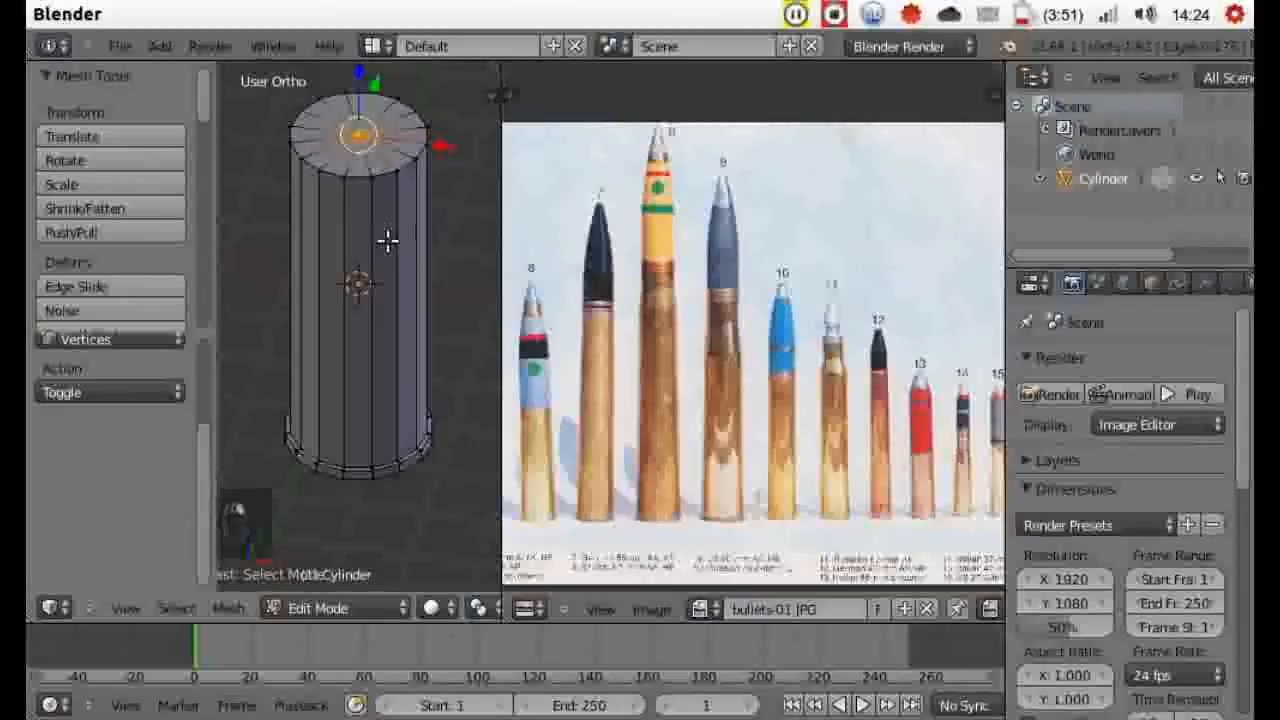
- In the right orthographic view, raise the top cap's centre vertex along Z to form a pointed tip, then deselect everything
{"action": "left_click", "coordinate": [122, 609]}
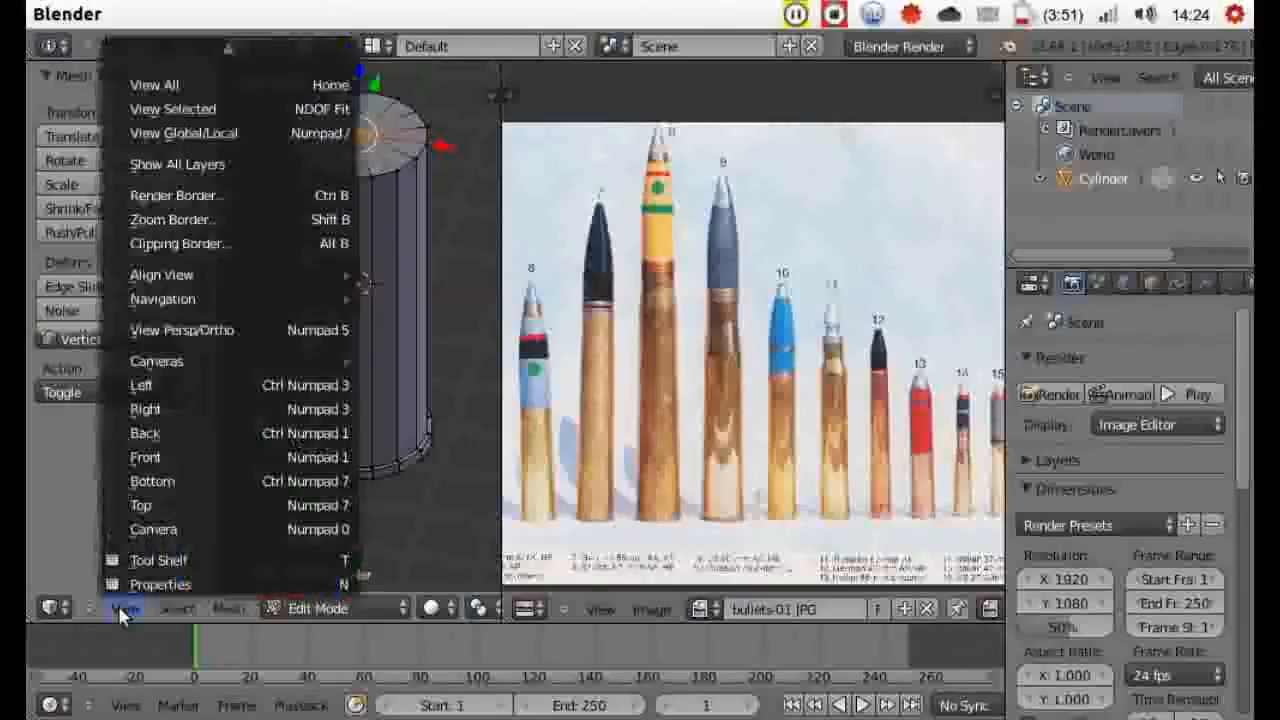
{"action": "left_click", "coordinate": [143, 410]}
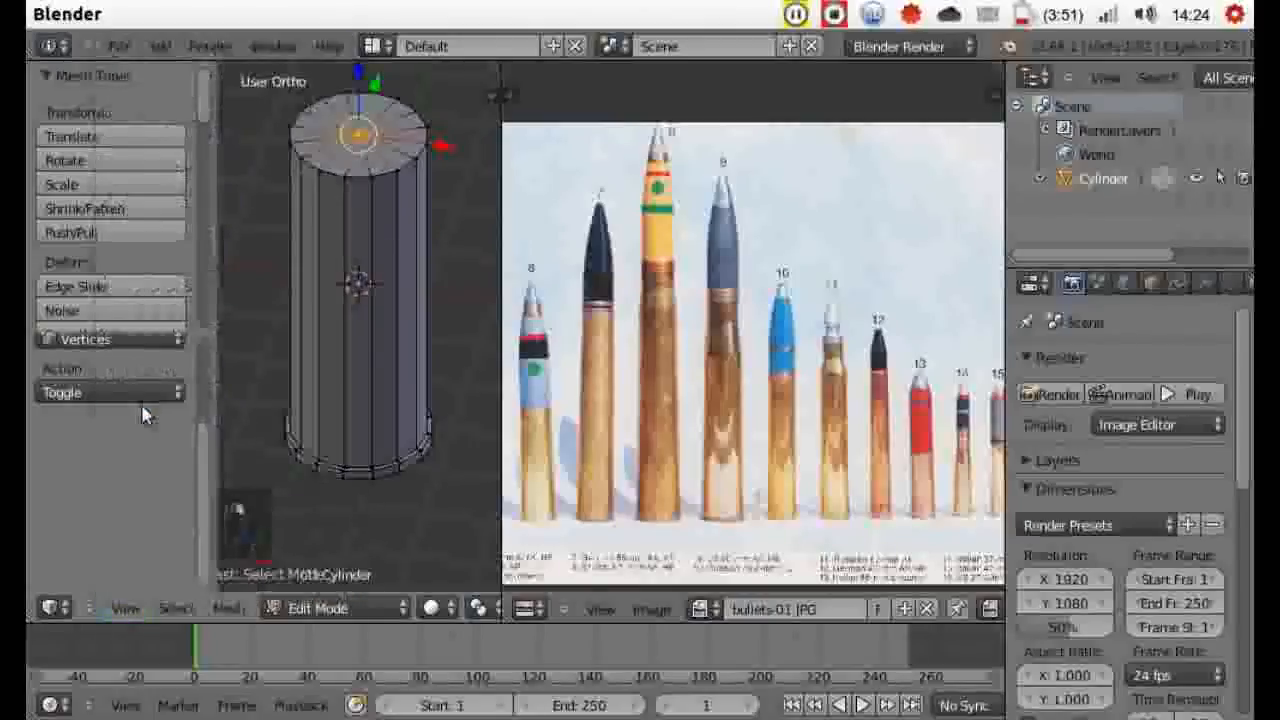
{"action": "key", "text": "n"}
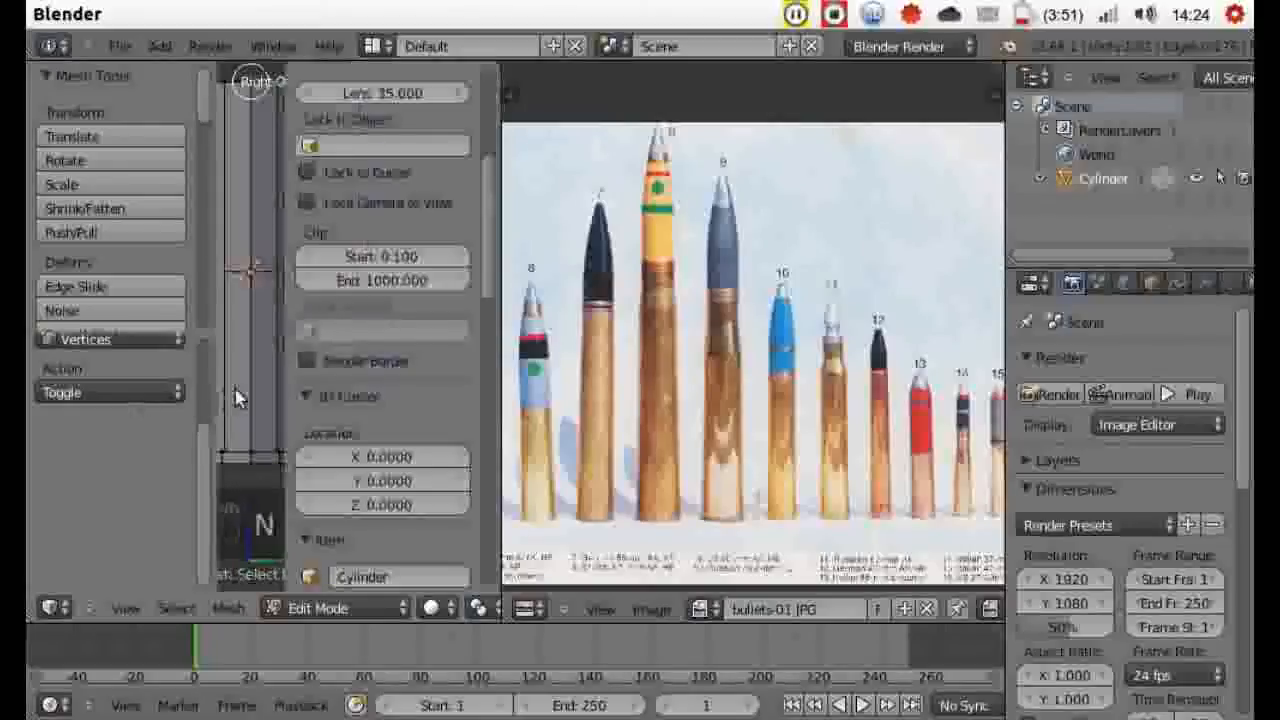
{"action": "key", "text": "n"}
{"action": "key", "text": "t"}
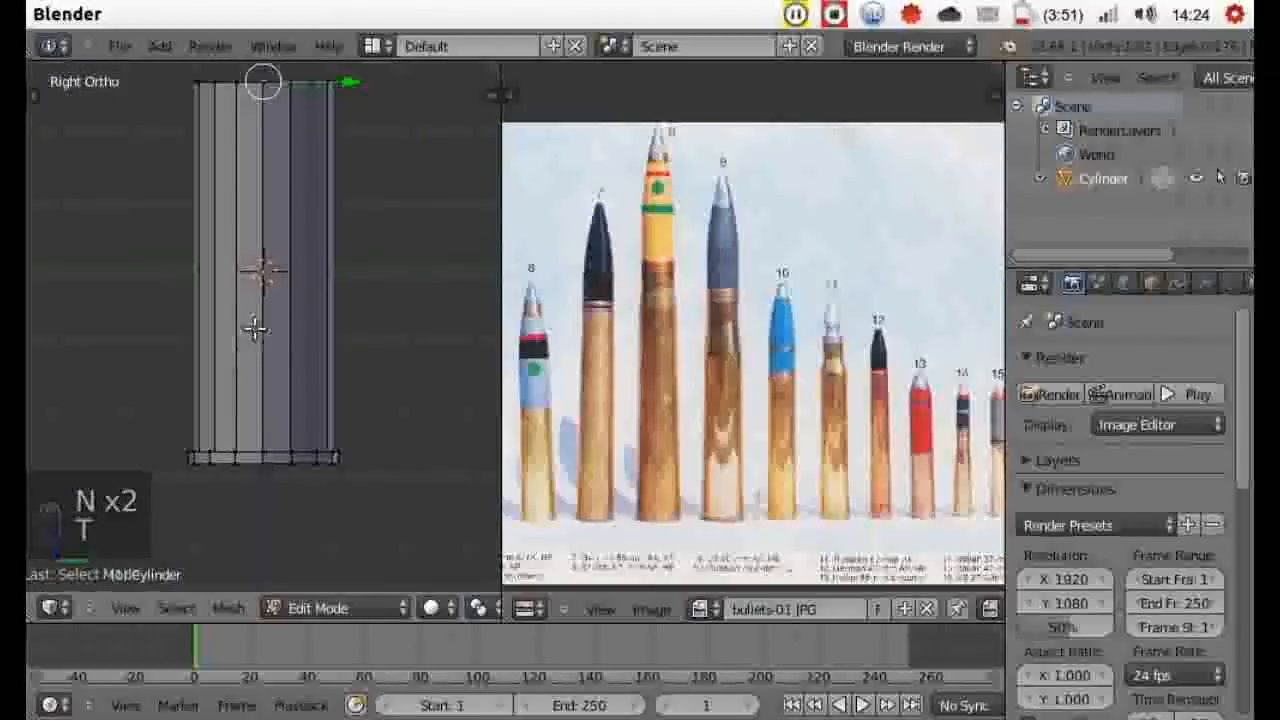
{"action": "scroll", "coordinate": [257, 327], "scroll_direction": "down", "scroll_amount": 3}
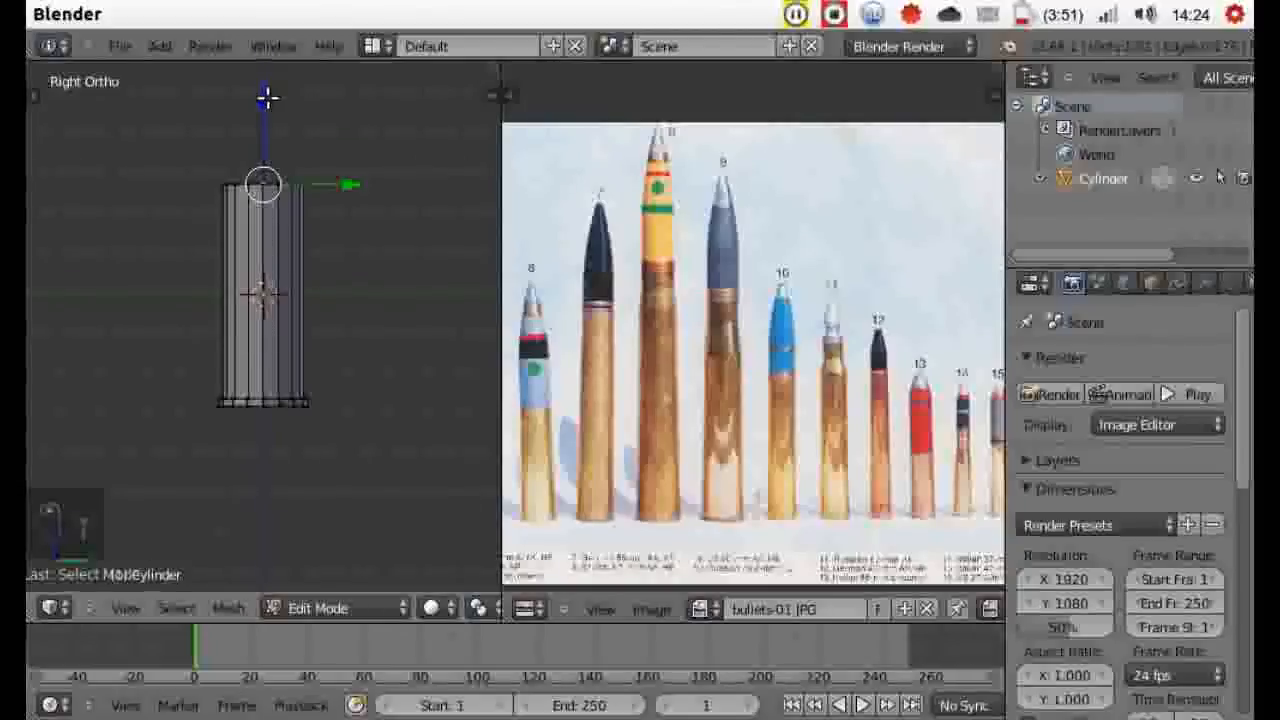
{"action": "left_click_drag", "start_coordinate": [260, 95], "coordinate": [267, 20]}
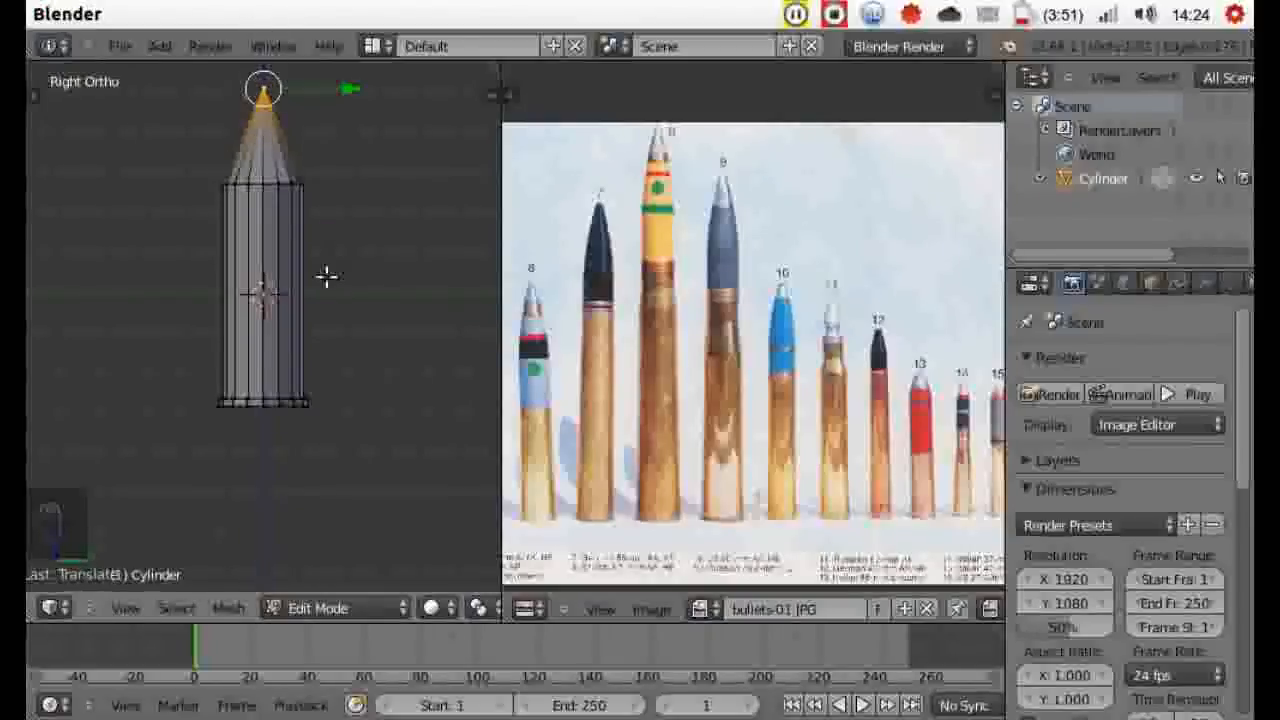
{"action": "key", "text": "a"}
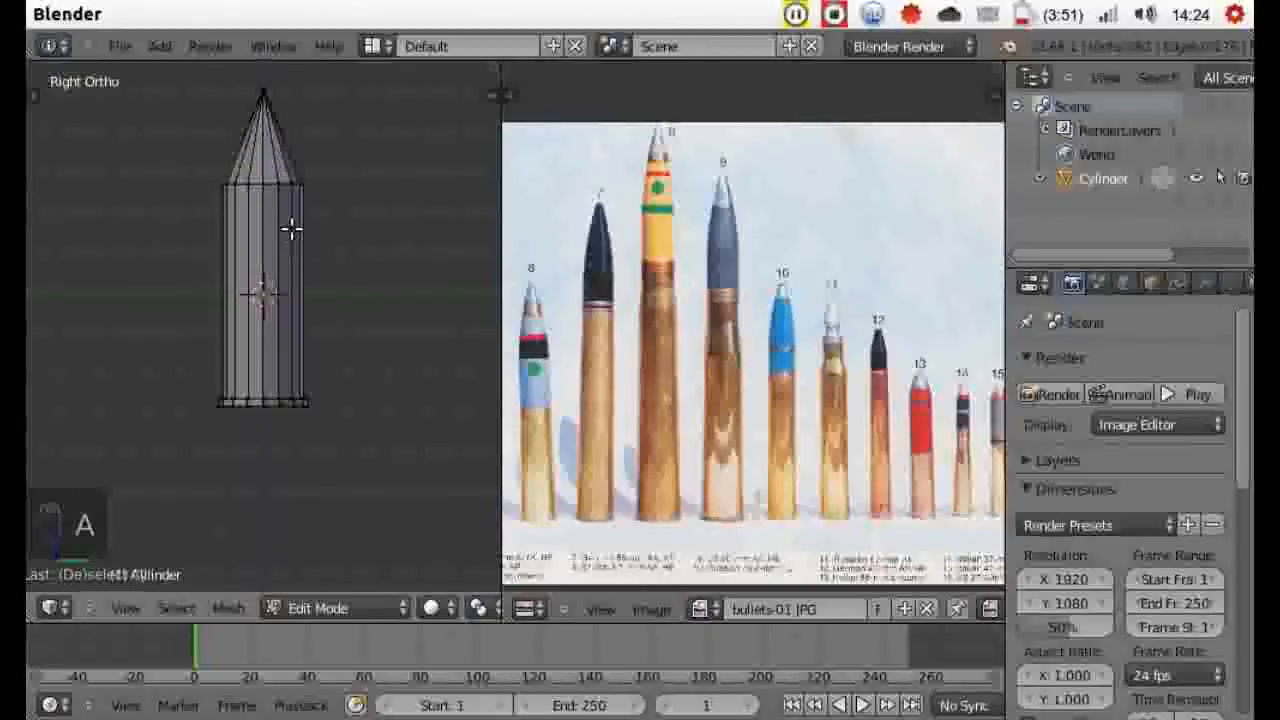
- In wireframe display, circle-select the ring at the base of the cone, raise it along Z and scale it to about 0.50
{"action": "key", "text": "z"}
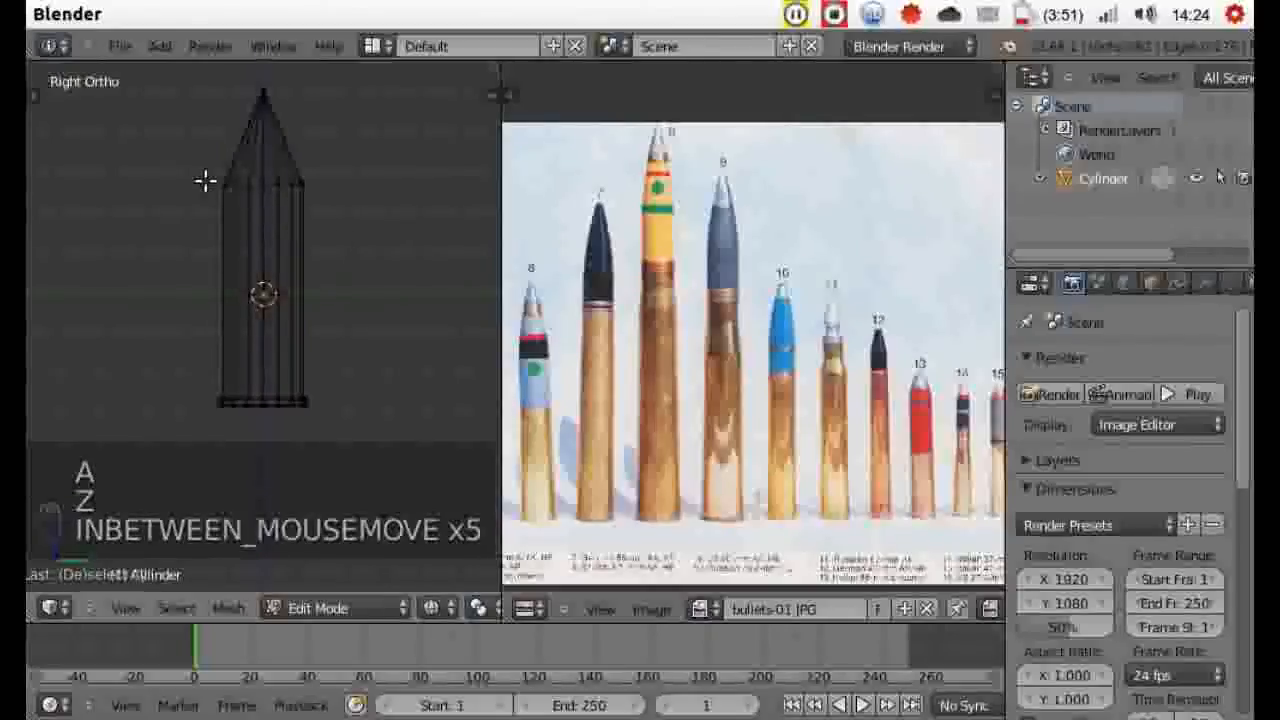
{"action": "key", "text": "c"}
{"action": "left_click_drag", "start_coordinate": [229, 186], "coordinate": [328, 185]}
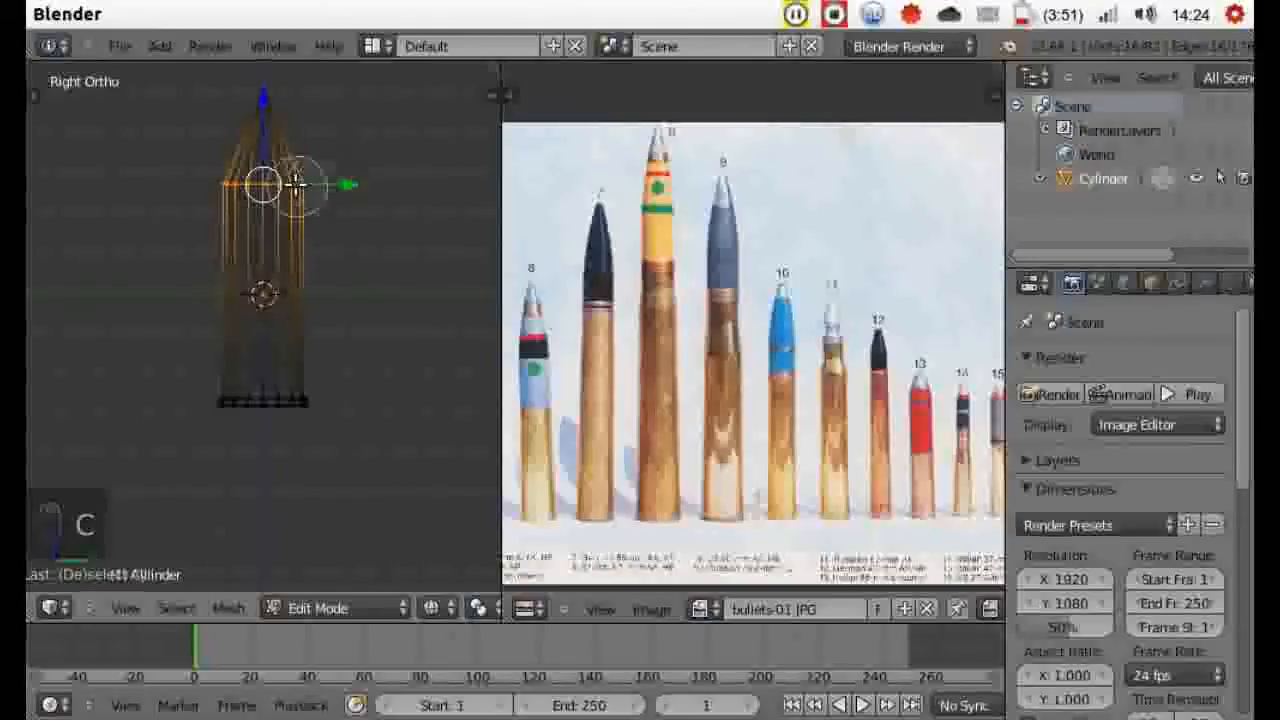
{"action": "right_click", "coordinate": [297, 185]}
{"action": "mouse_move", "coordinate": [261, 93]}
{"action": "left_mouse_down"}
{"action": "mouse_move", "coordinate": [257, 51]}
{"action": "mouse_move", "coordinate": [290, 95]}
{"action": "left_mouse_up"}
{"action": "key", "text": "s"}
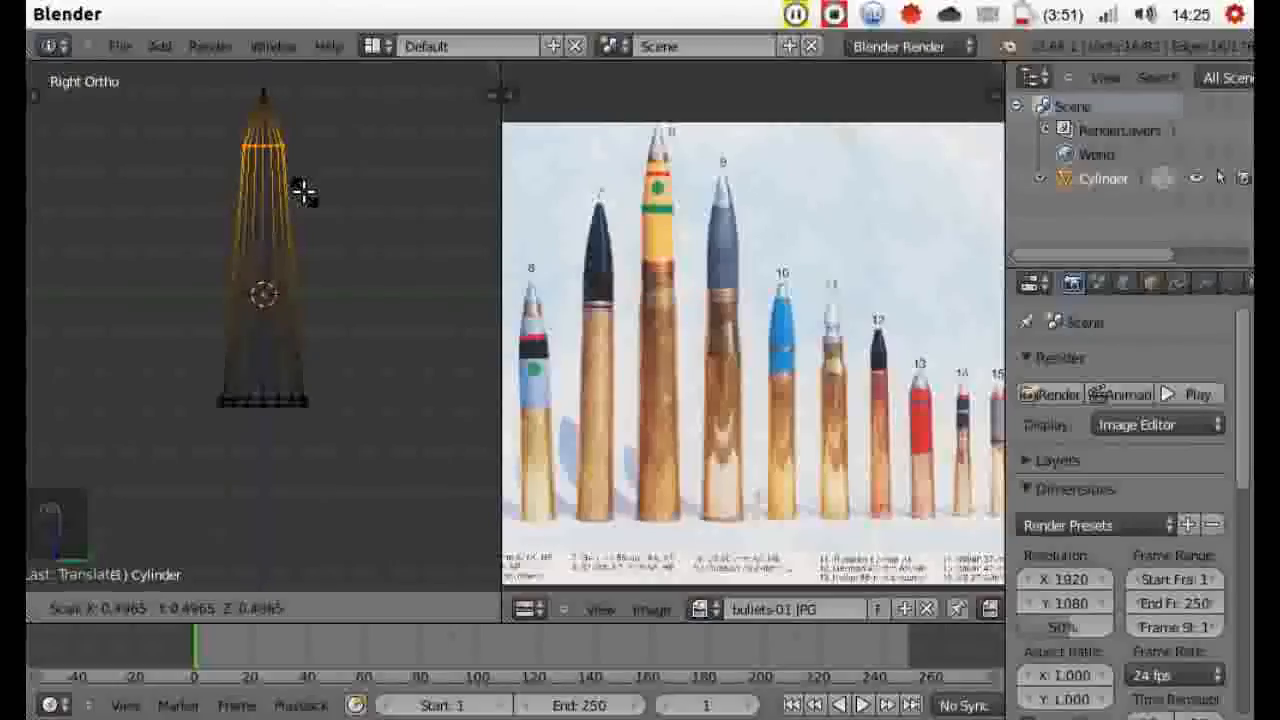
{"action": "left_click", "coordinate": [304, 189]}
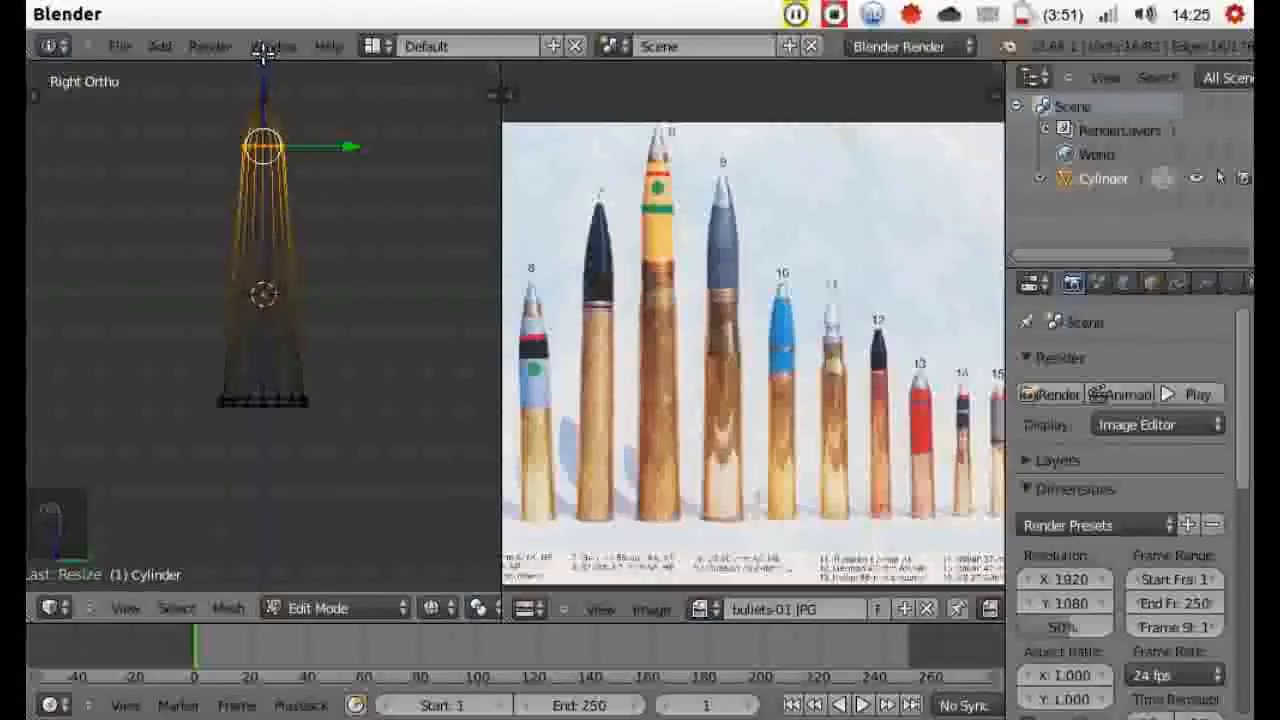
- Raise the ring below the tip slightly along Z, scale it to about 0.76 and clear the selection
{"action": "mouse_move", "coordinate": [263, 59]}
{"action": "left_mouse_down"}
{"action": "mouse_move", "coordinate": [263, 38]}
{"action": "mouse_move", "coordinate": [261, 62]}
{"action": "left_mouse_up"}
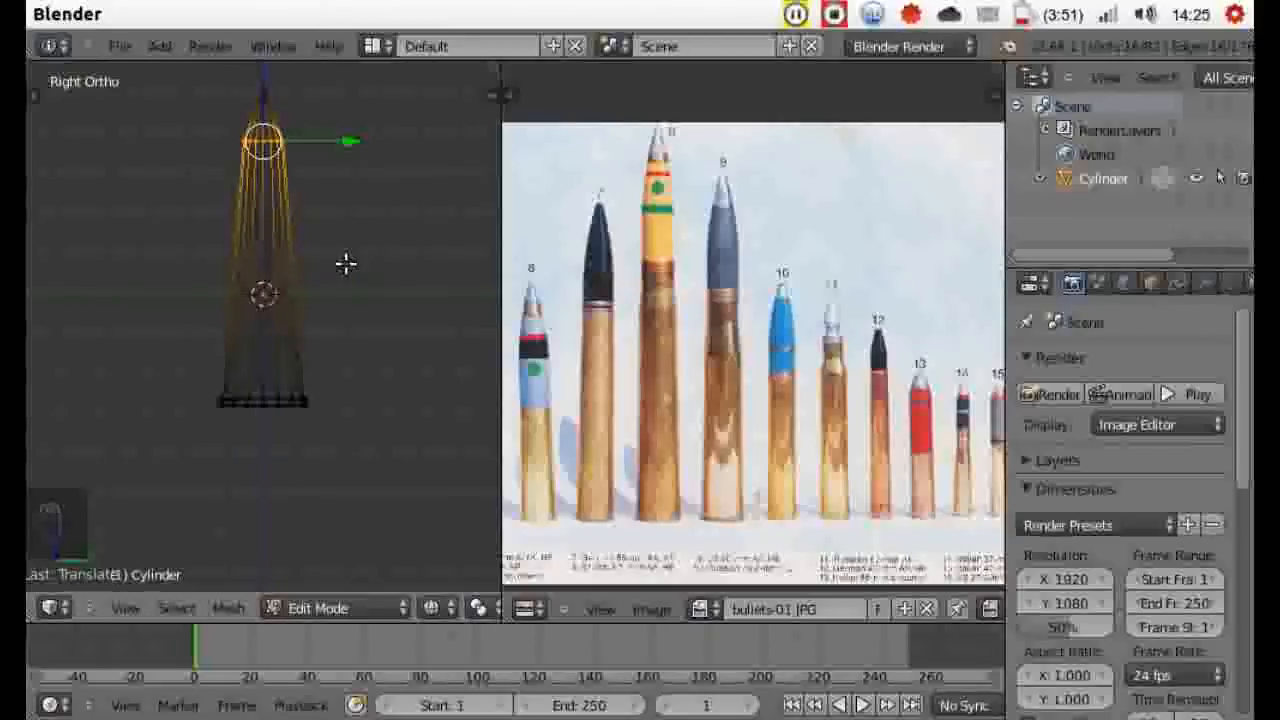
{"action": "key", "text": "s"}
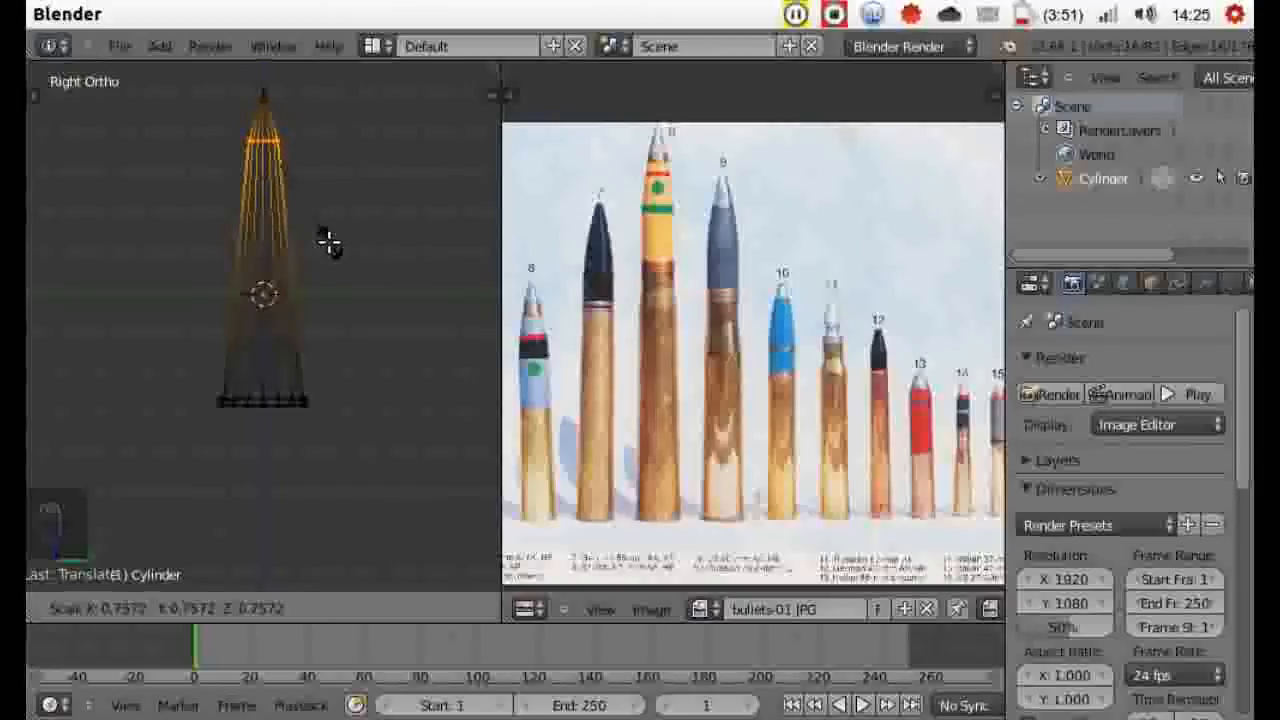
{"action": "left_click", "coordinate": [330, 245]}
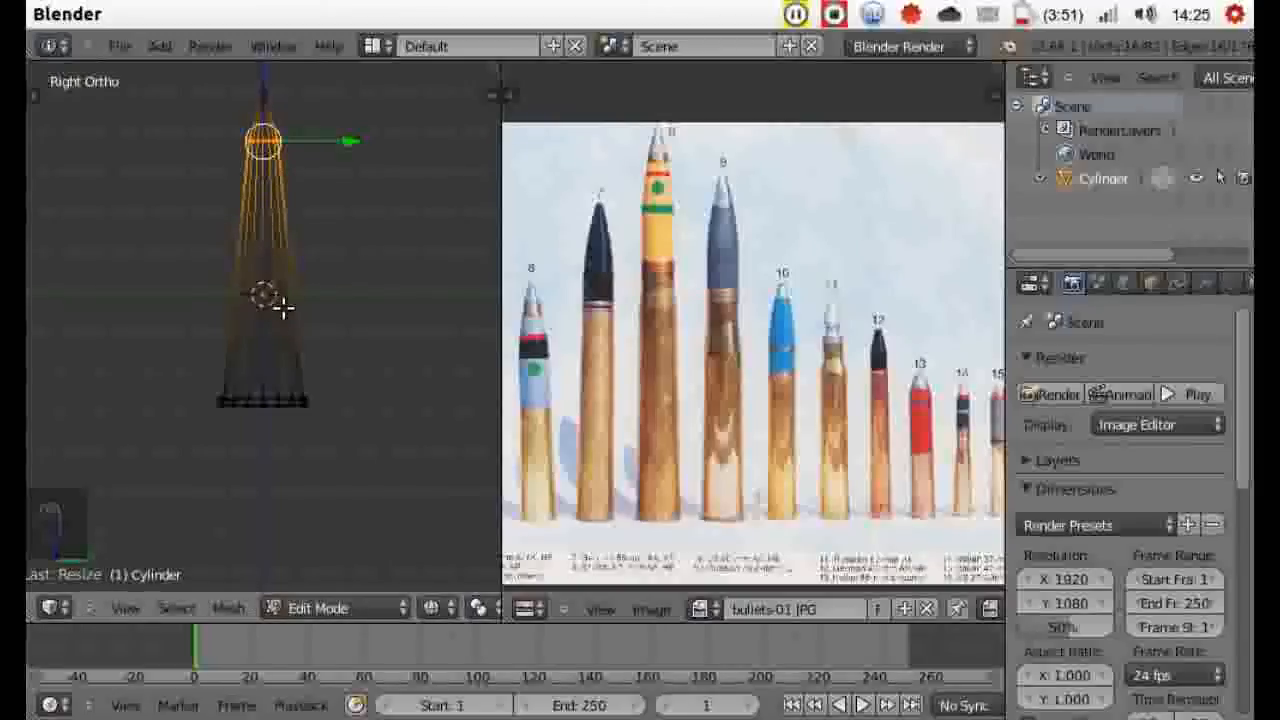
{"action": "key", "text": "a"}
- Add a loop cut on the body, slid about 0.76 toward the tip, and scale it to about 1.14
{"action": "key", "text": "ctrl+r"}
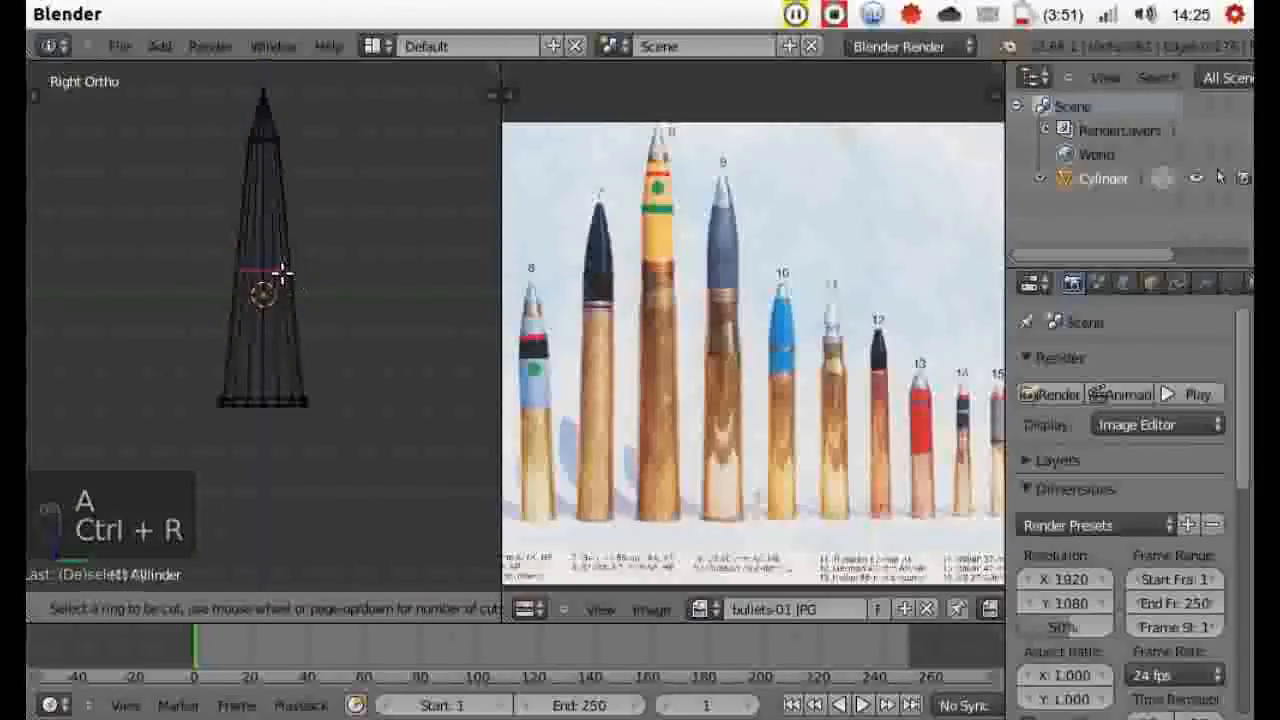
{"action": "left_click", "coordinate": [279, 268]}
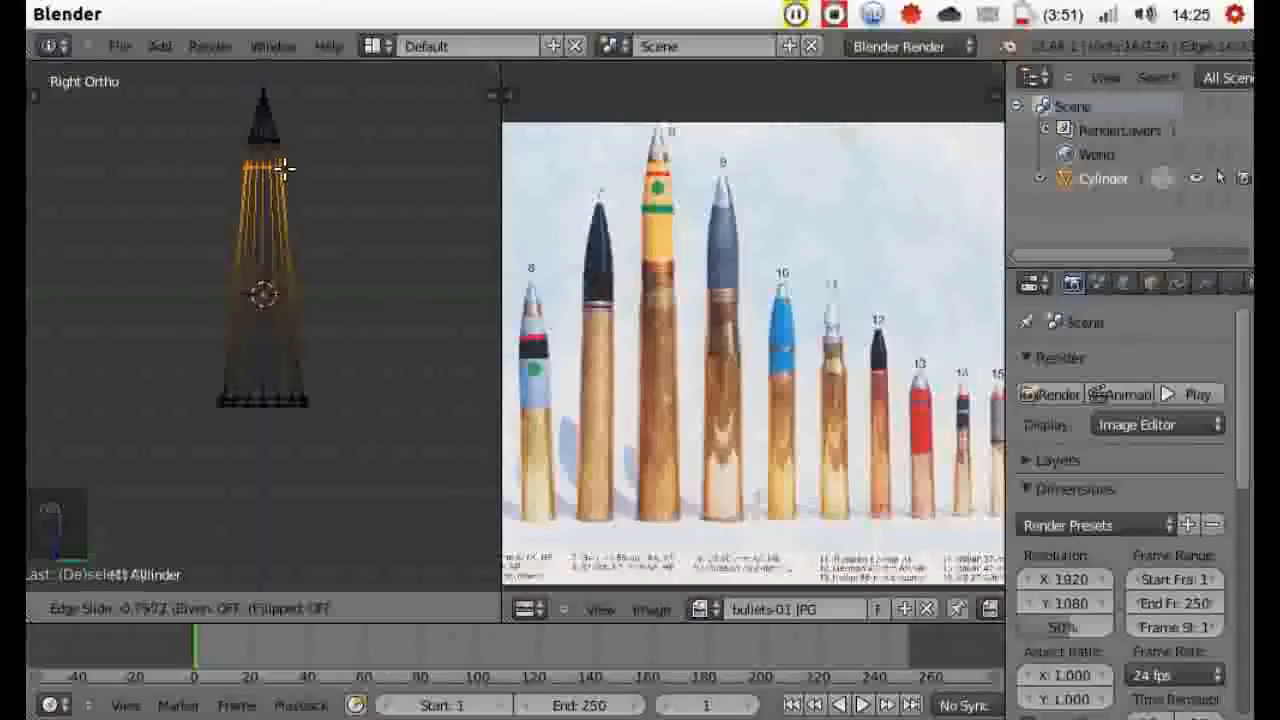
{"action": "left_click", "coordinate": [290, 175]}
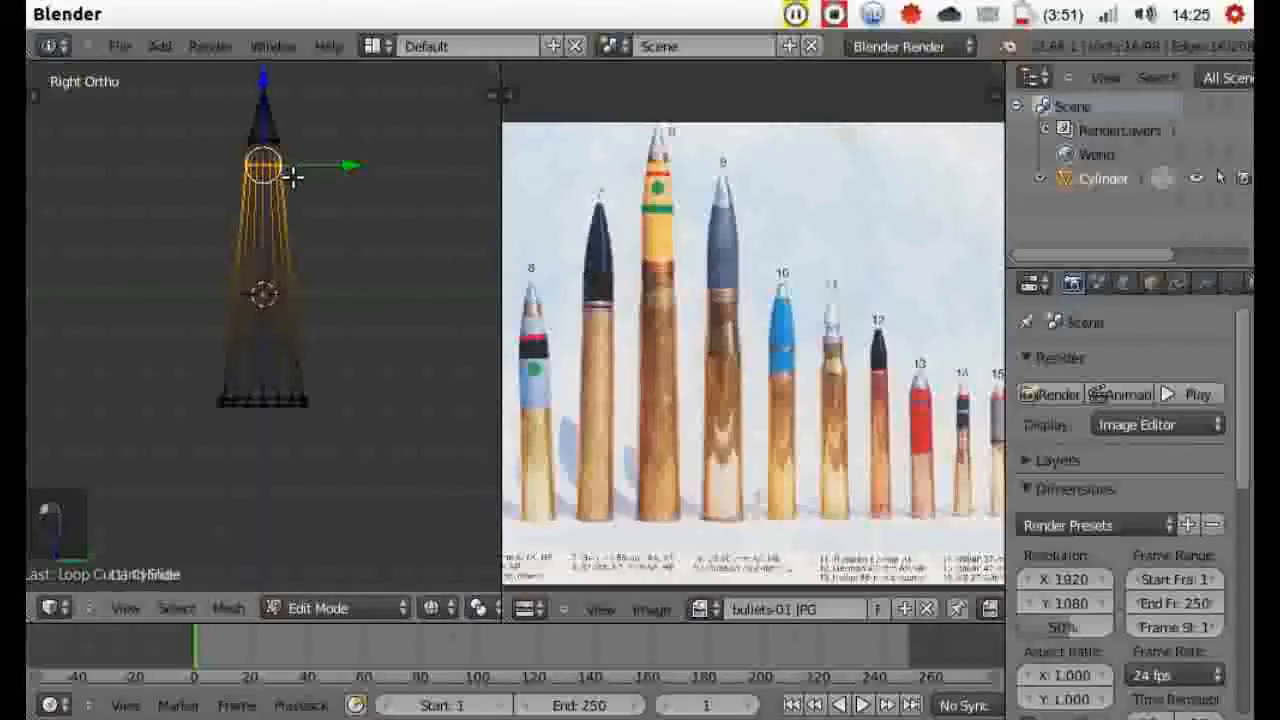
{"action": "key", "text": "s"}
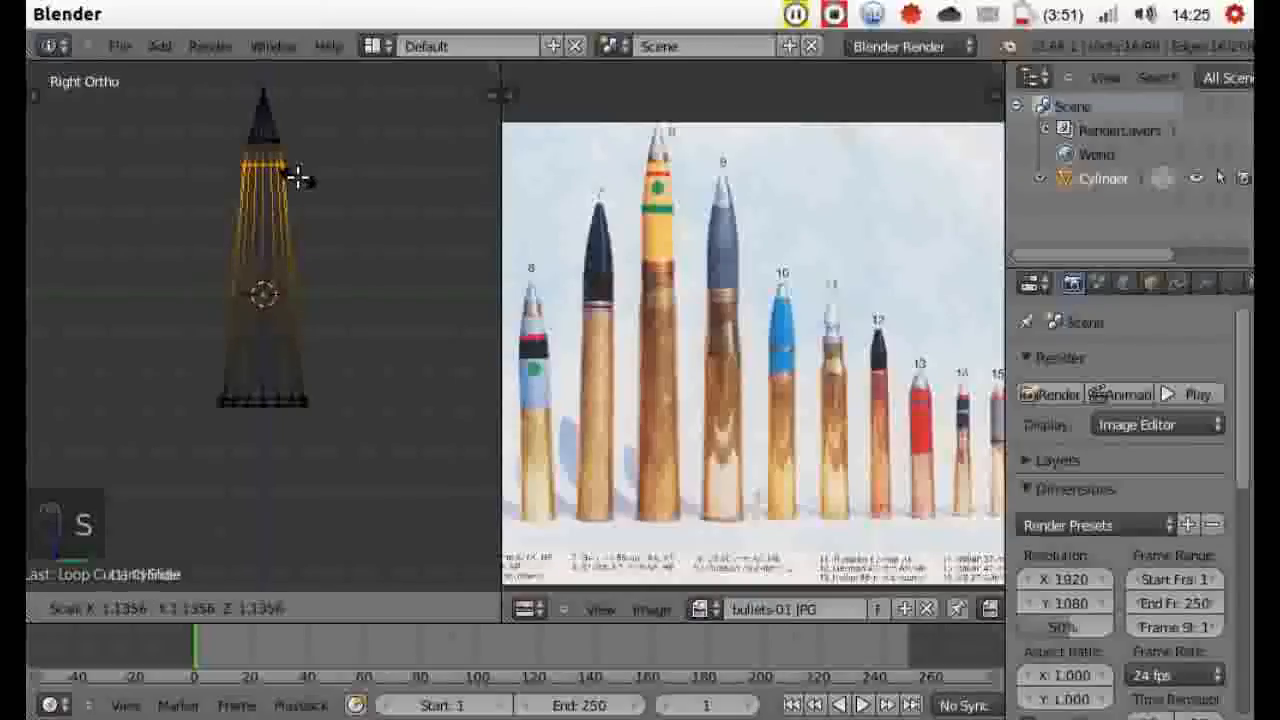
{"action": "left_click", "coordinate": [298, 178]}
{"action": "key", "text": "a"}
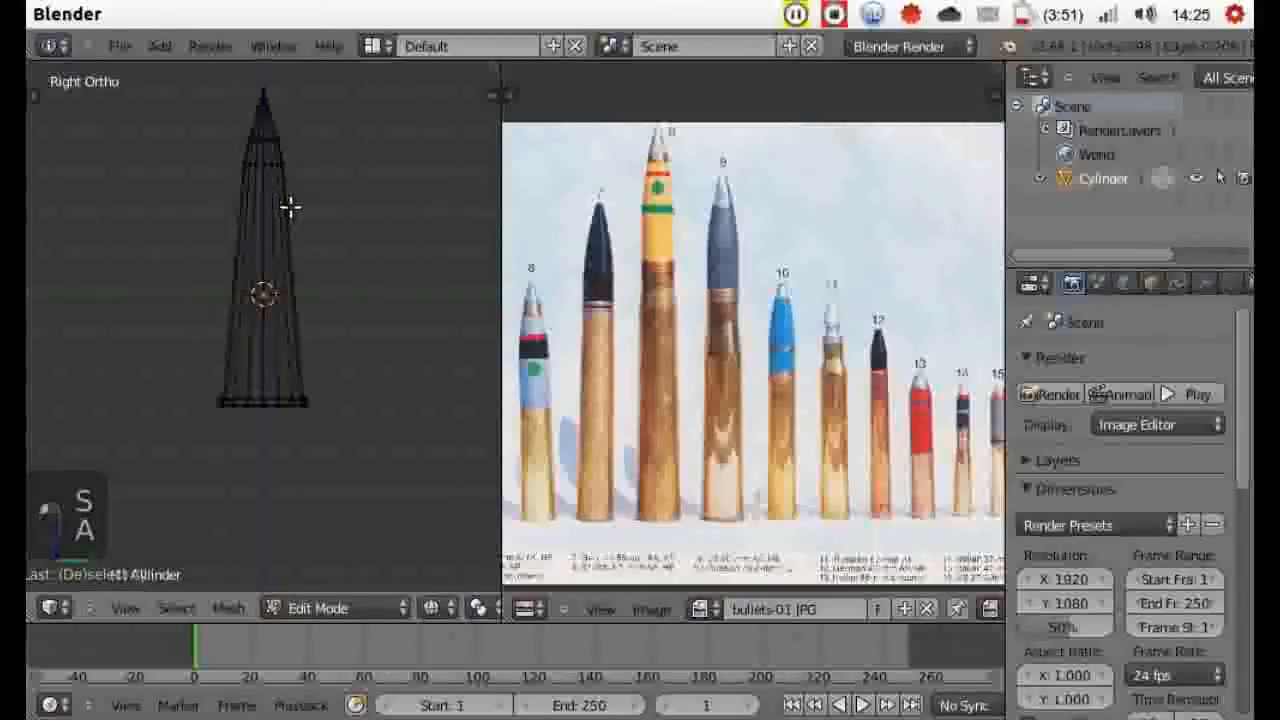
- Add a second loop cut lower on the body, slid about 0.50 toward the tip, and scale it to about 0.72
{"action": "key", "text": "ctrl+r"}
{"action": "left_click", "coordinate": [282, 240]}
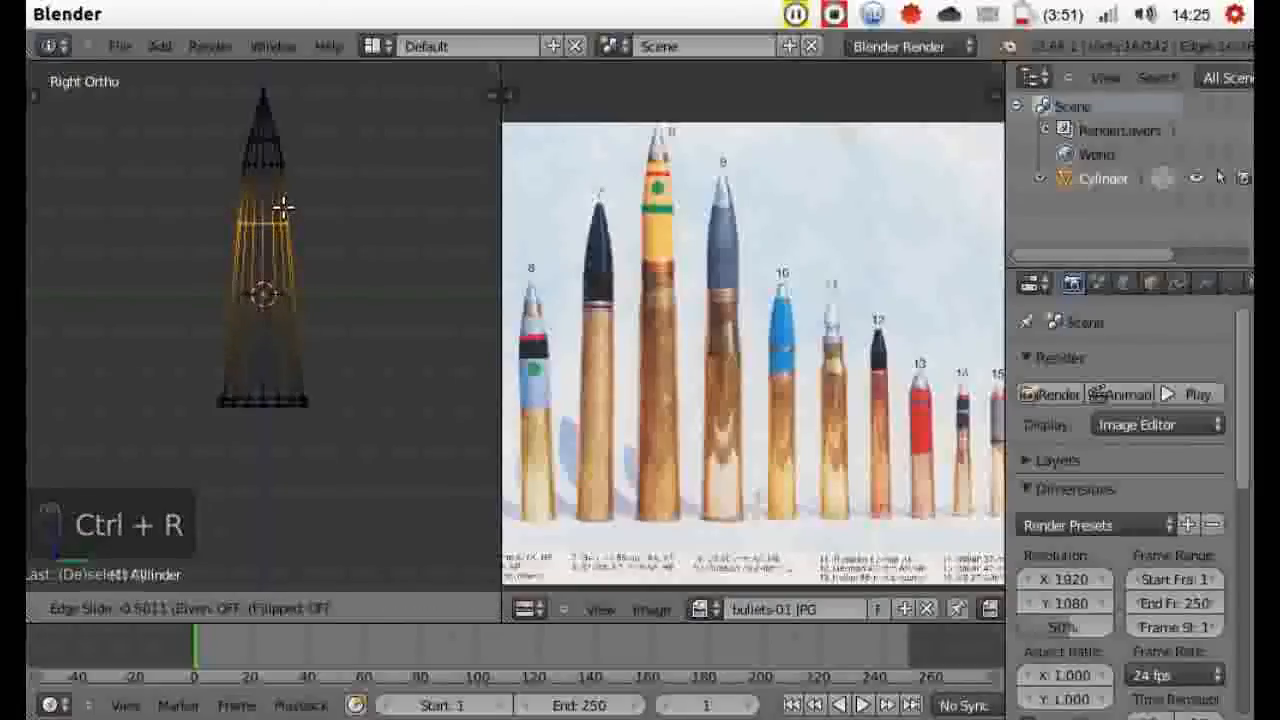
{"action": "left_click", "coordinate": [290, 210]}
{"action": "key", "text": "s"}
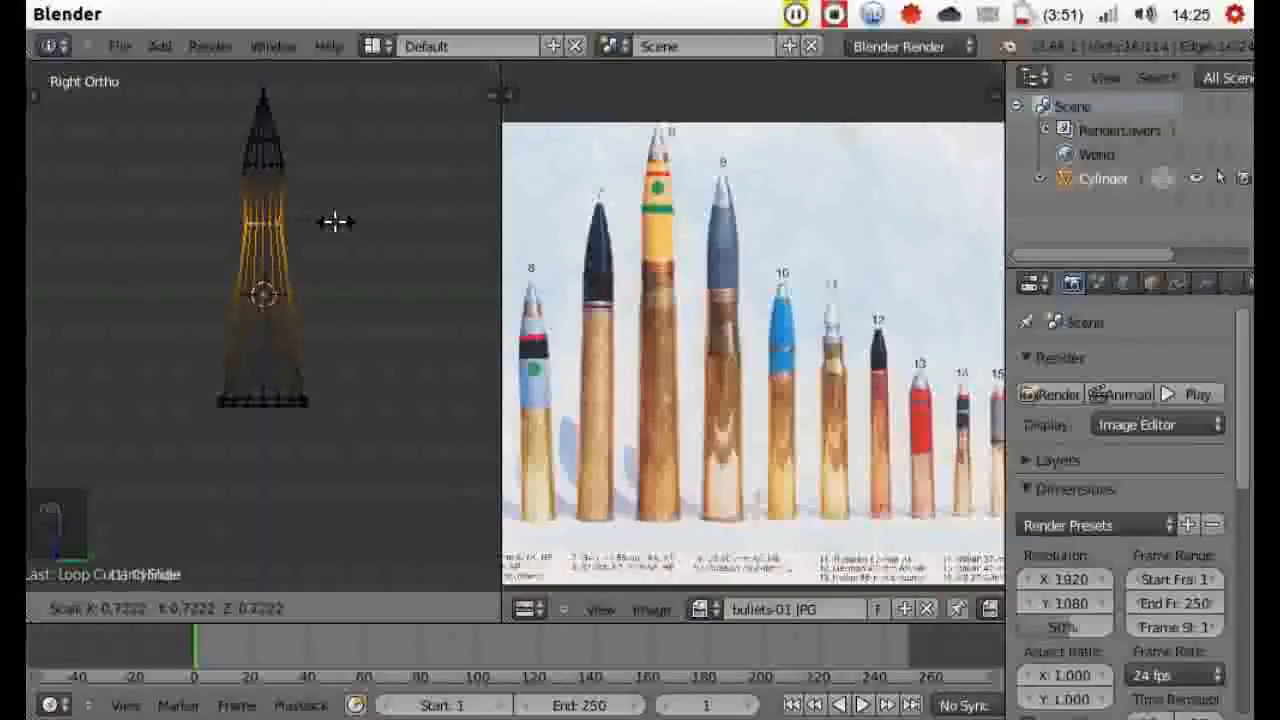
{"action": "left_click", "coordinate": [335, 220]}
{"action": "key", "text": "a"}
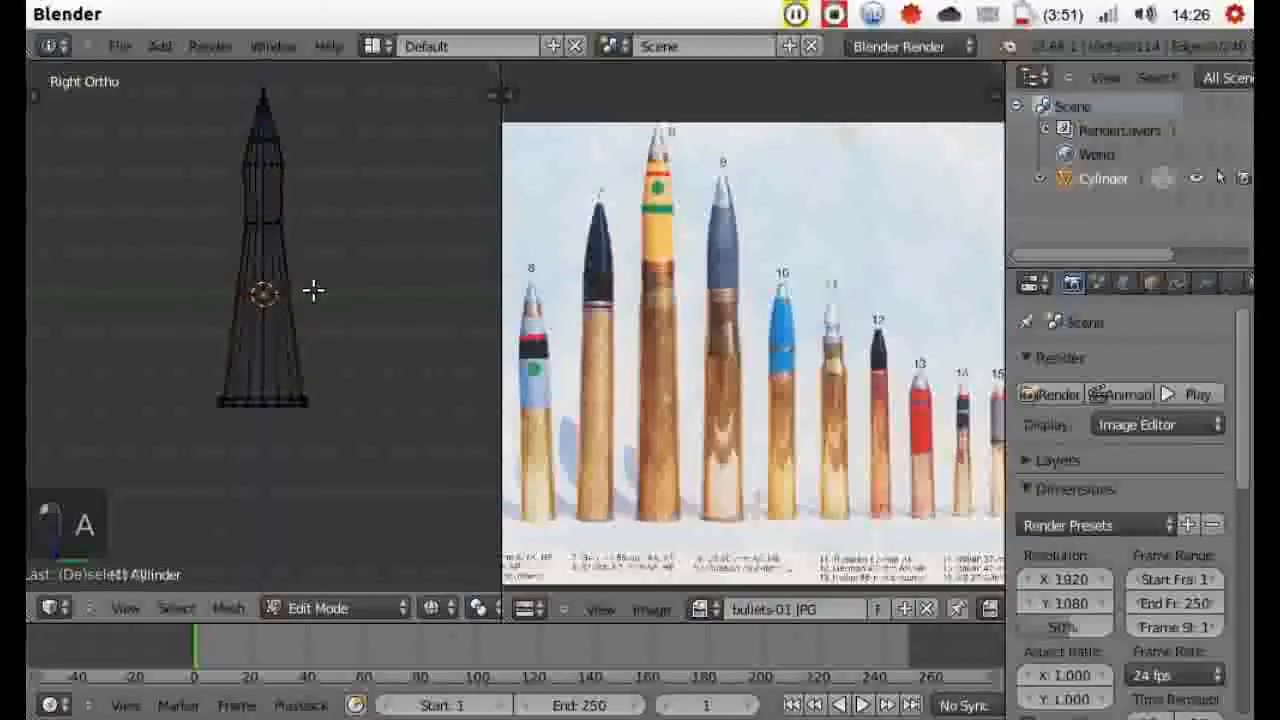
- Add a third loop cut just above the body's middle, slid about 0.61 upward, and scale it to about 0.89
{"action": "key", "text": "ctrl+r"}
{"action": "left_click", "coordinate": [297, 268]}
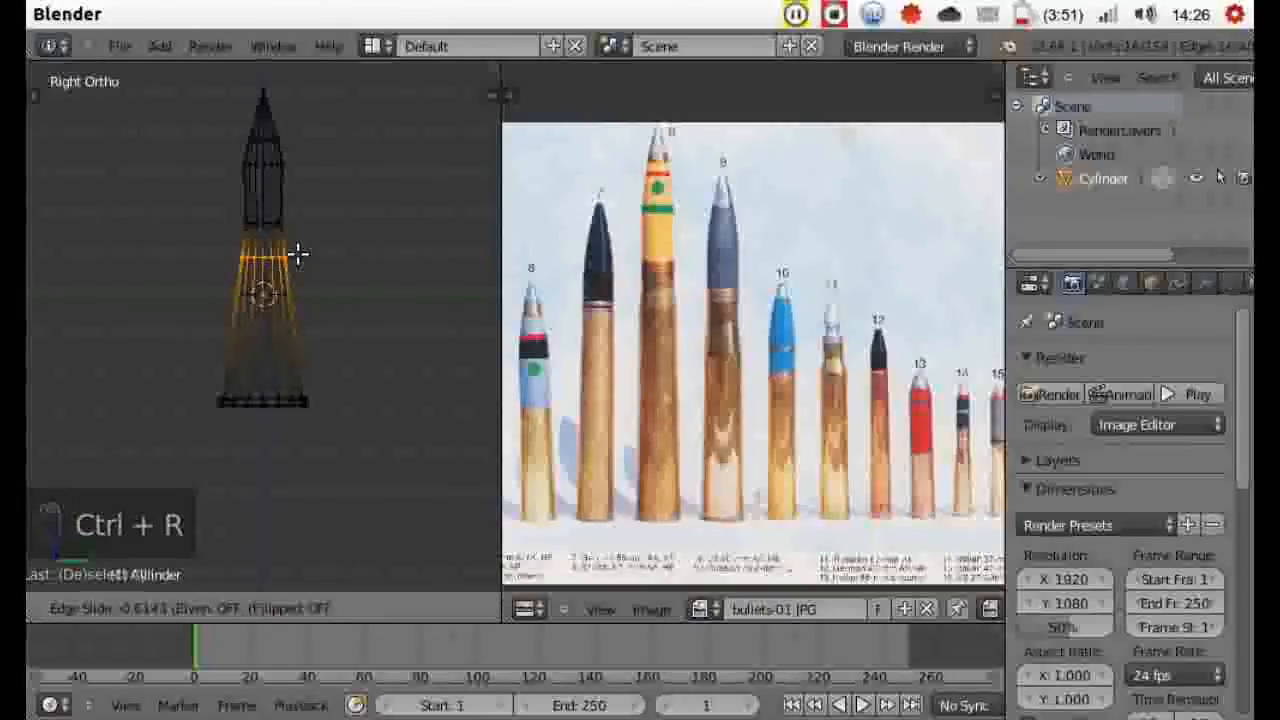
{"action": "left_click", "coordinate": [410, 257]}
{"action": "key", "text": "s"}
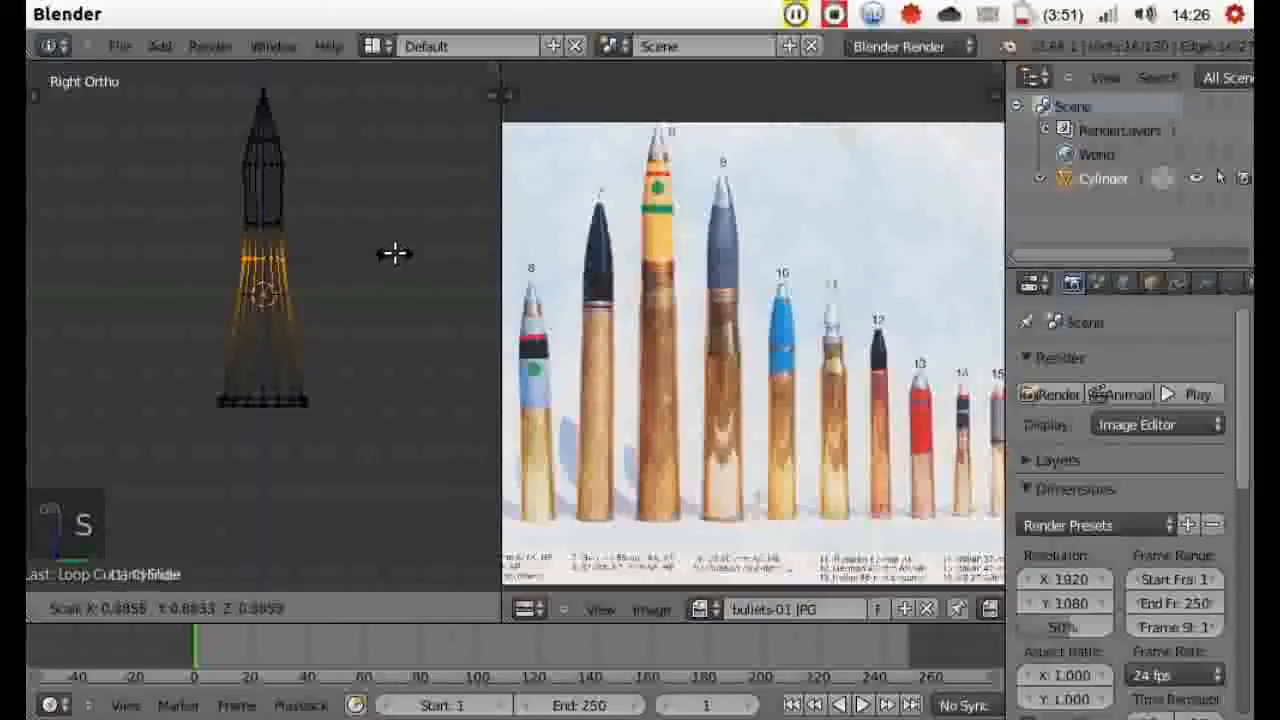
{"action": "left_click", "coordinate": [395, 253]}
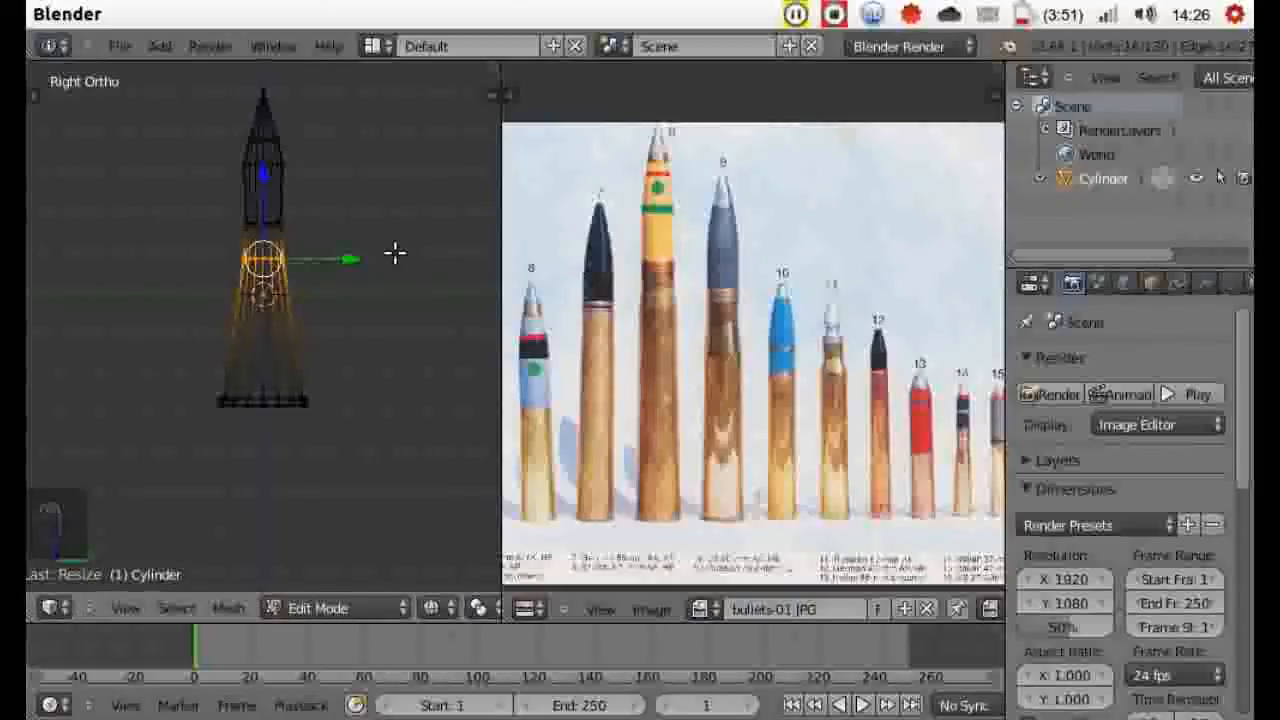
{"action": "key", "text": "a"}
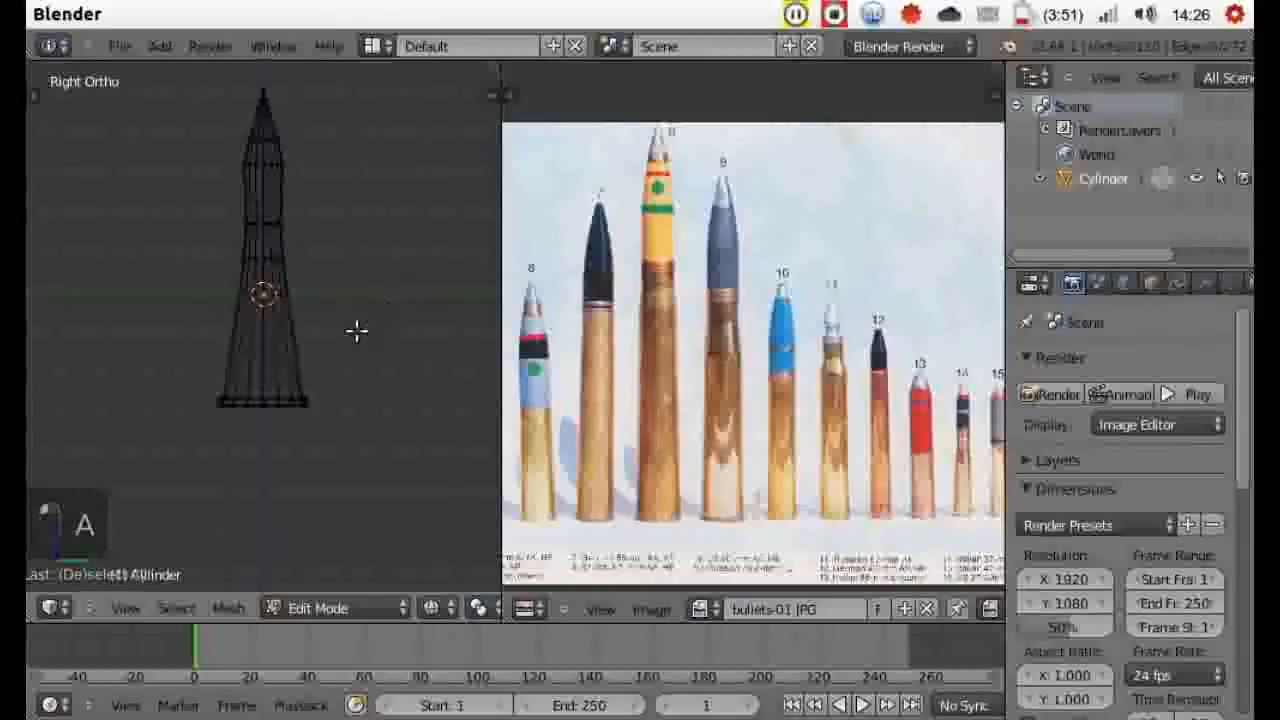
- Add a loop cut just below the neck ring and scale it to about 1.71 to form the wide shoulder of the case
{"action": "key", "text": "ctrl+r"}
{"action": "left_click", "coordinate": [285, 345]}
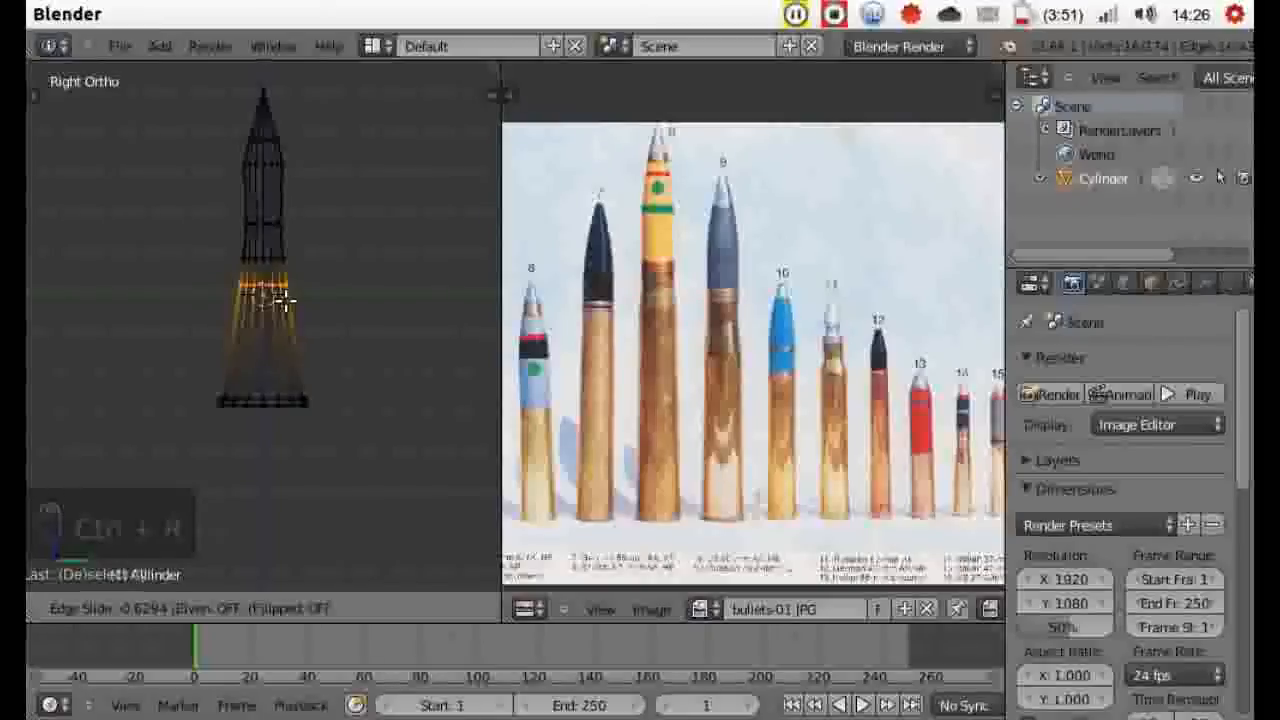
{"action": "left_click", "coordinate": [282, 297]}
{"action": "key", "text": "s"}
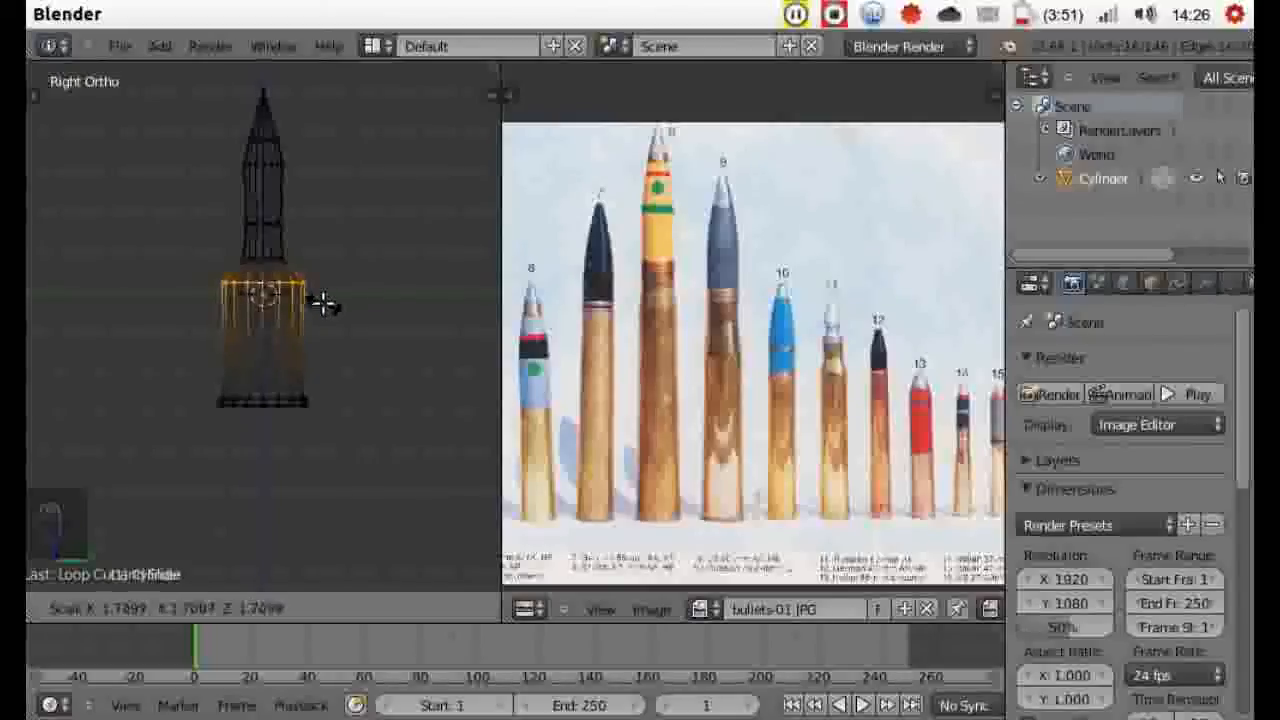
{"action": "left_click", "coordinate": [323, 303]}
{"action": "key", "text": "a"}
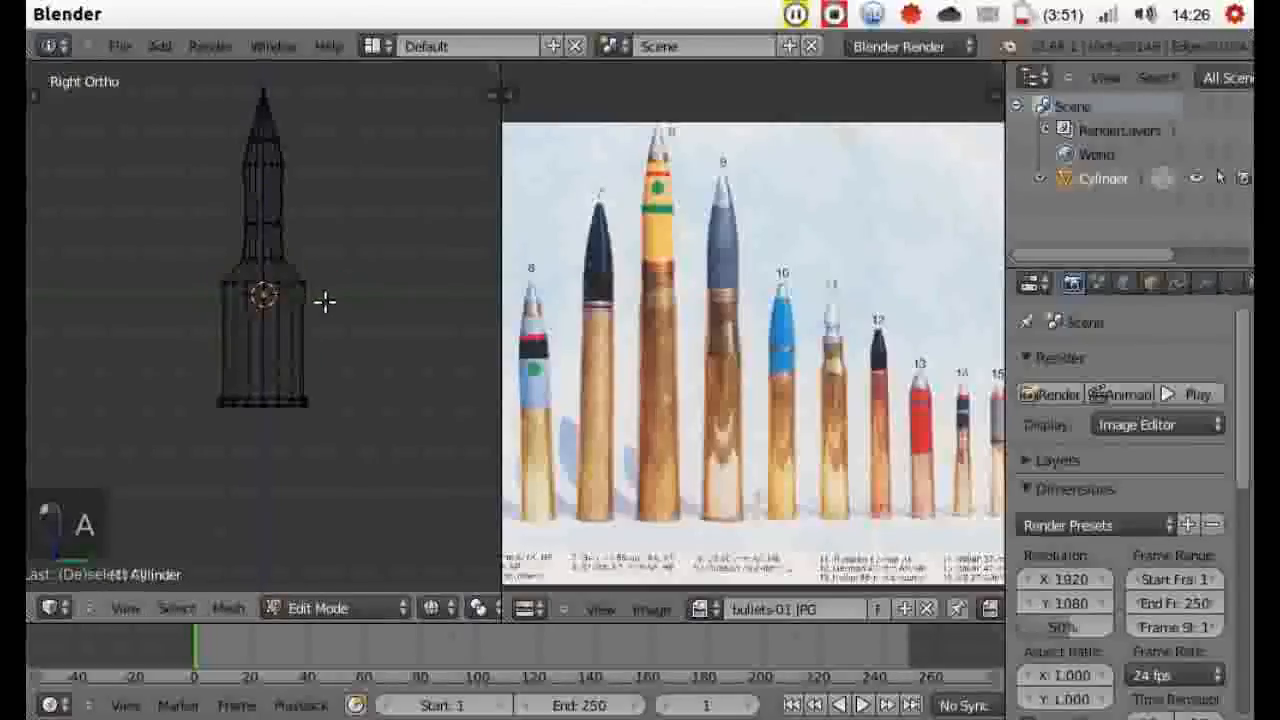
- Box-select the bullet tip and neck above the shoulder, move them up along Z and scale them to about 1.23
{"action": "scroll", "coordinate": [325, 302], "scroll_direction": "down", "scroll_amount": 1}
{"action": "scroll", "coordinate": [325, 302], "scroll_direction": "down", "scroll_amount": 1}
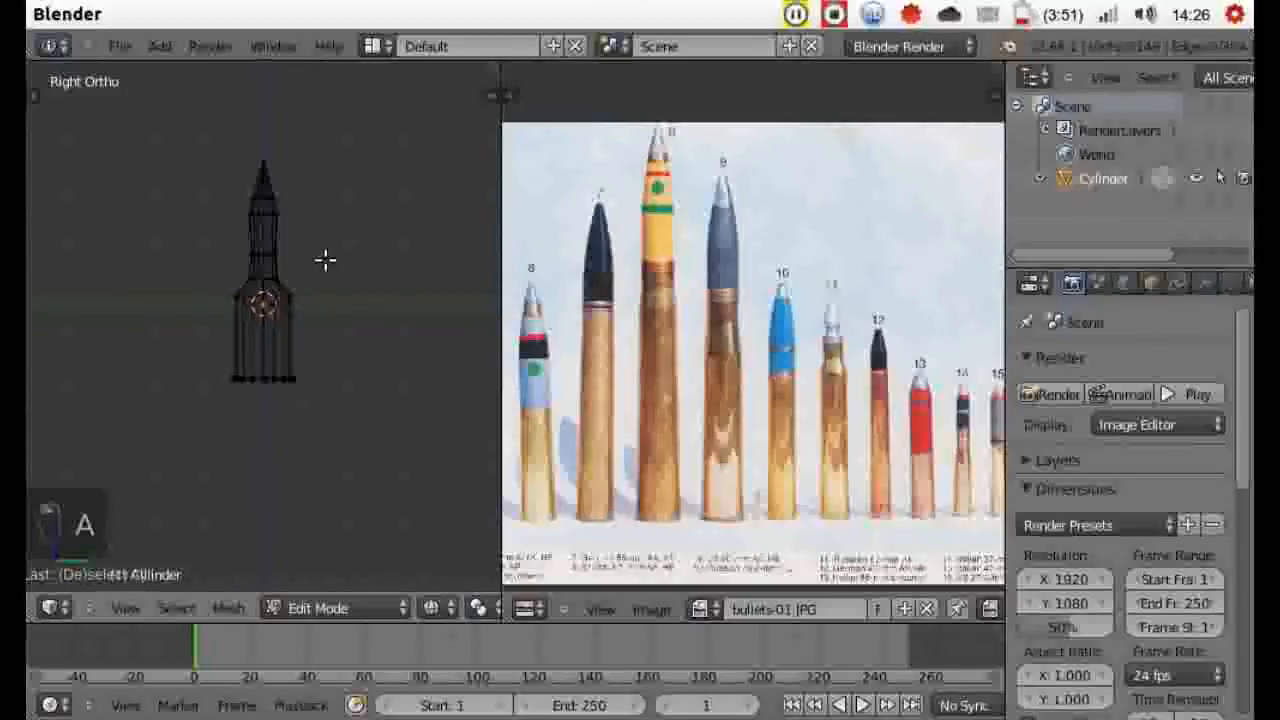
{"action": "key", "text": "b"}
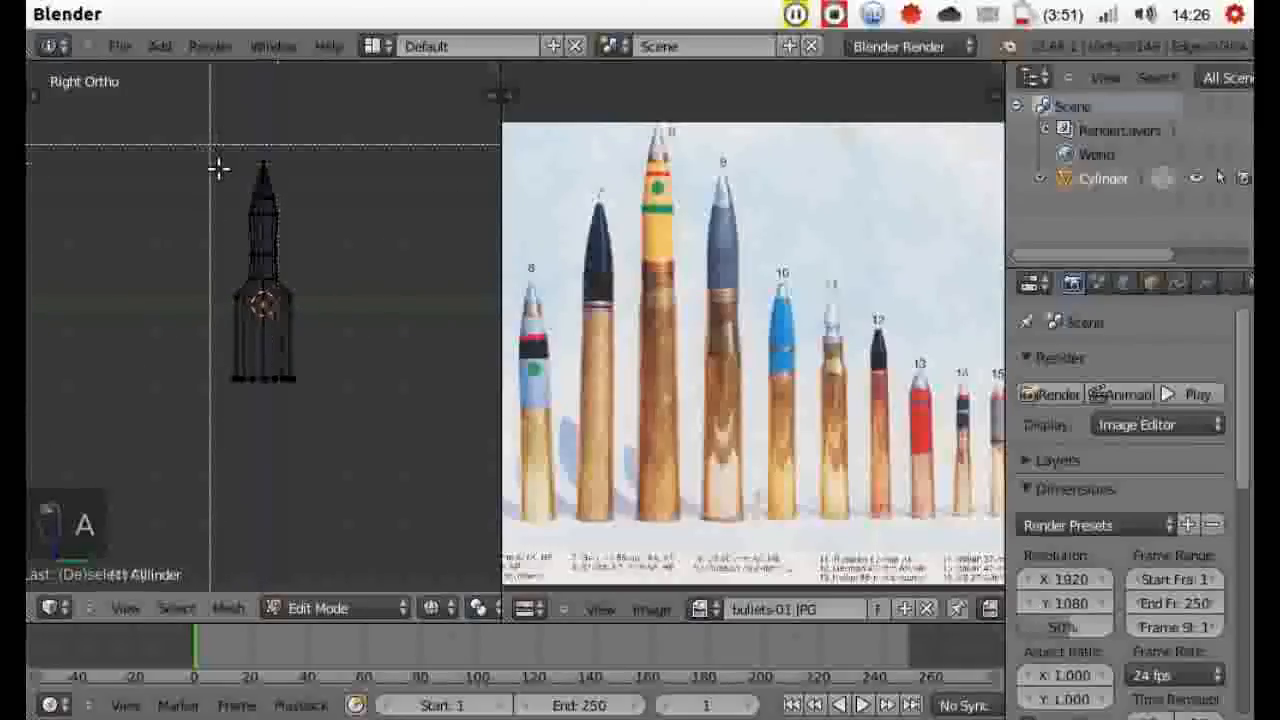
{"action": "mouse_move", "coordinate": [208, 143]}
{"action": "left_mouse_down"}
{"action": "mouse_move", "coordinate": [290, 210]}
{"action": "mouse_move", "coordinate": [331, 288]}
{"action": "left_mouse_up"}
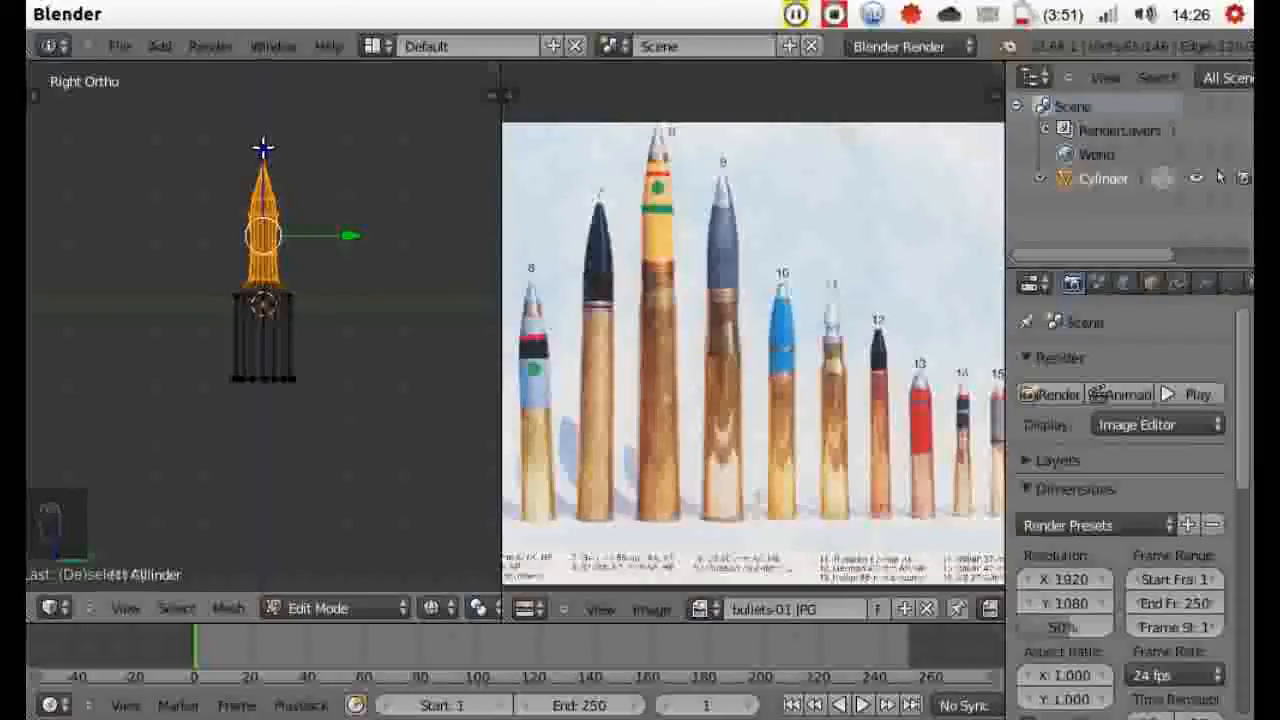
{"action": "key", "text": "g"}
{"action": "key", "text": "z"}
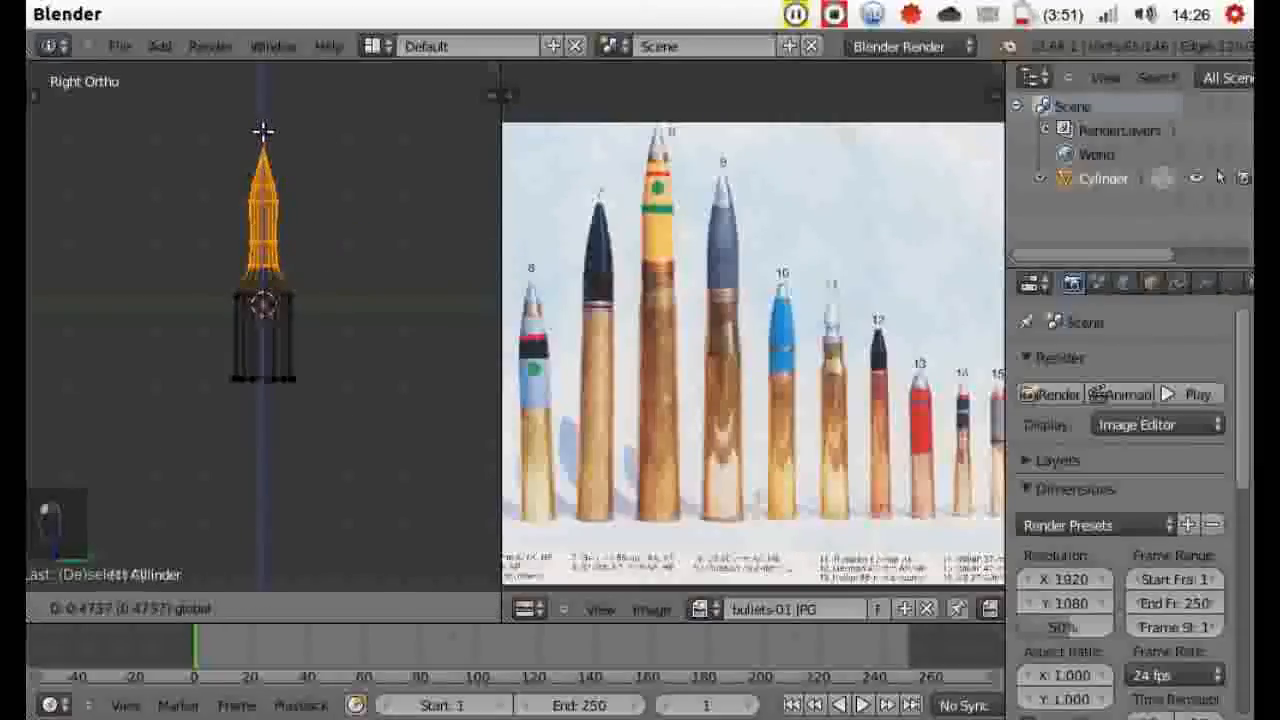
{"action": "left_click", "coordinate": [331, 186]}
{"action": "key", "text": "s"}
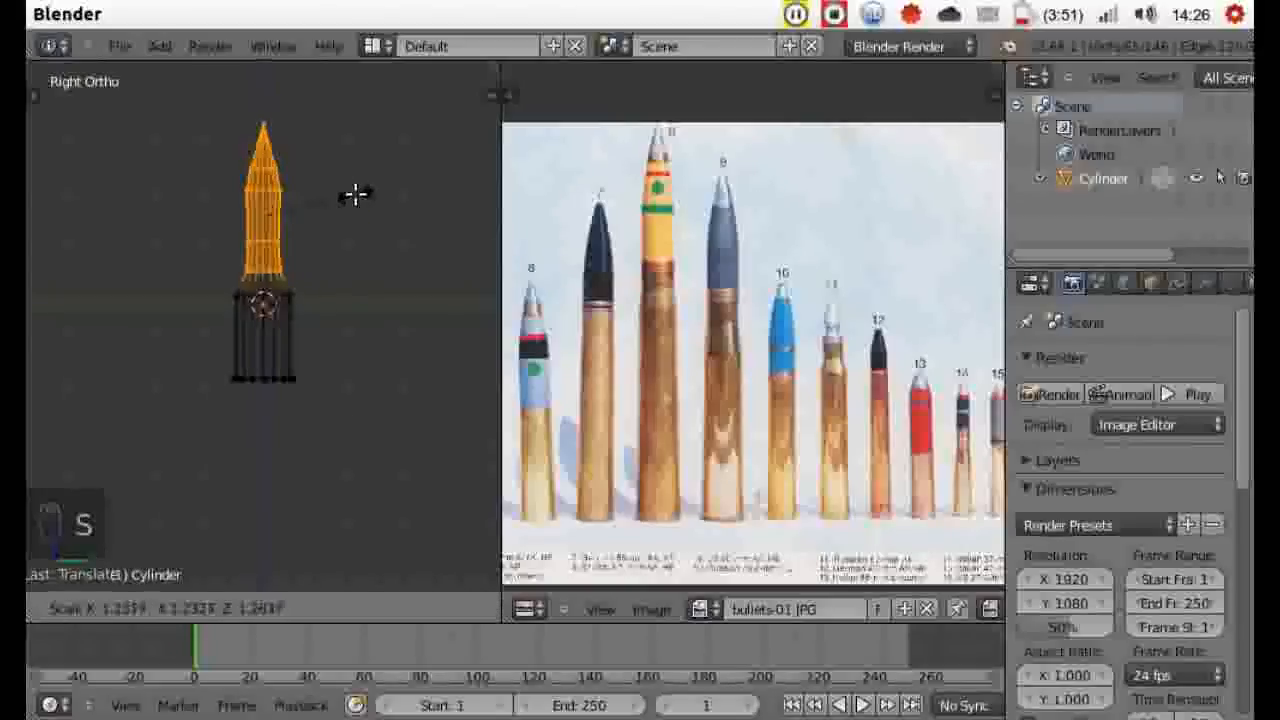
{"action": "left_click", "coordinate": [355, 193]}
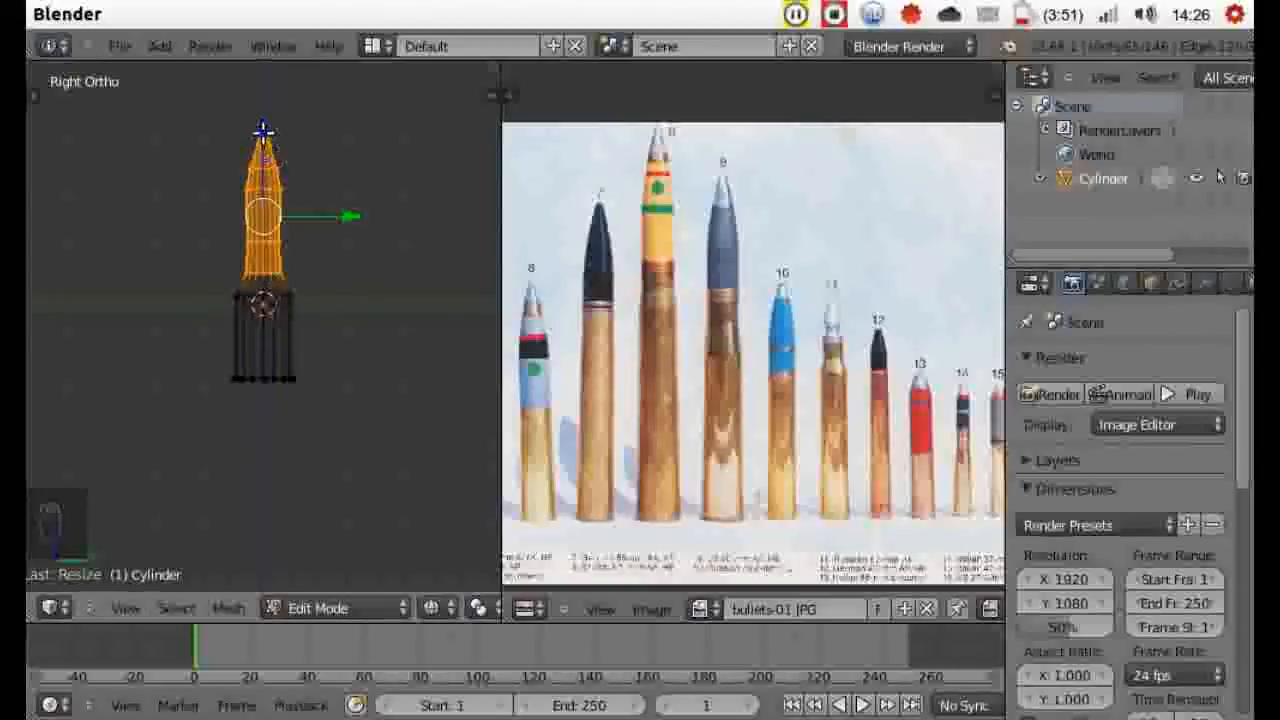
- Move the selected tip and neck section up about 0.17 along Z, scale it to about 1.16, and deselect everything
{"action": "key", "text": "g"}
{"action": "key", "text": "z"}
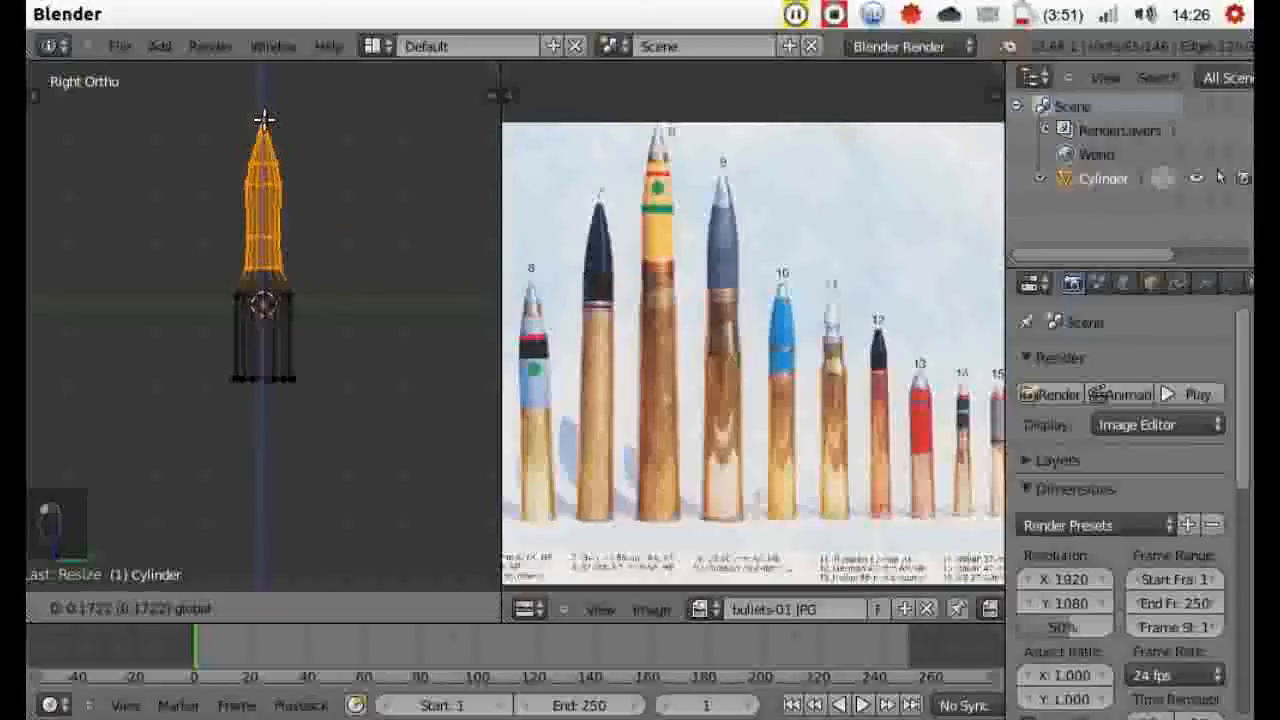
{"action": "left_click", "coordinate": [307, 224]}
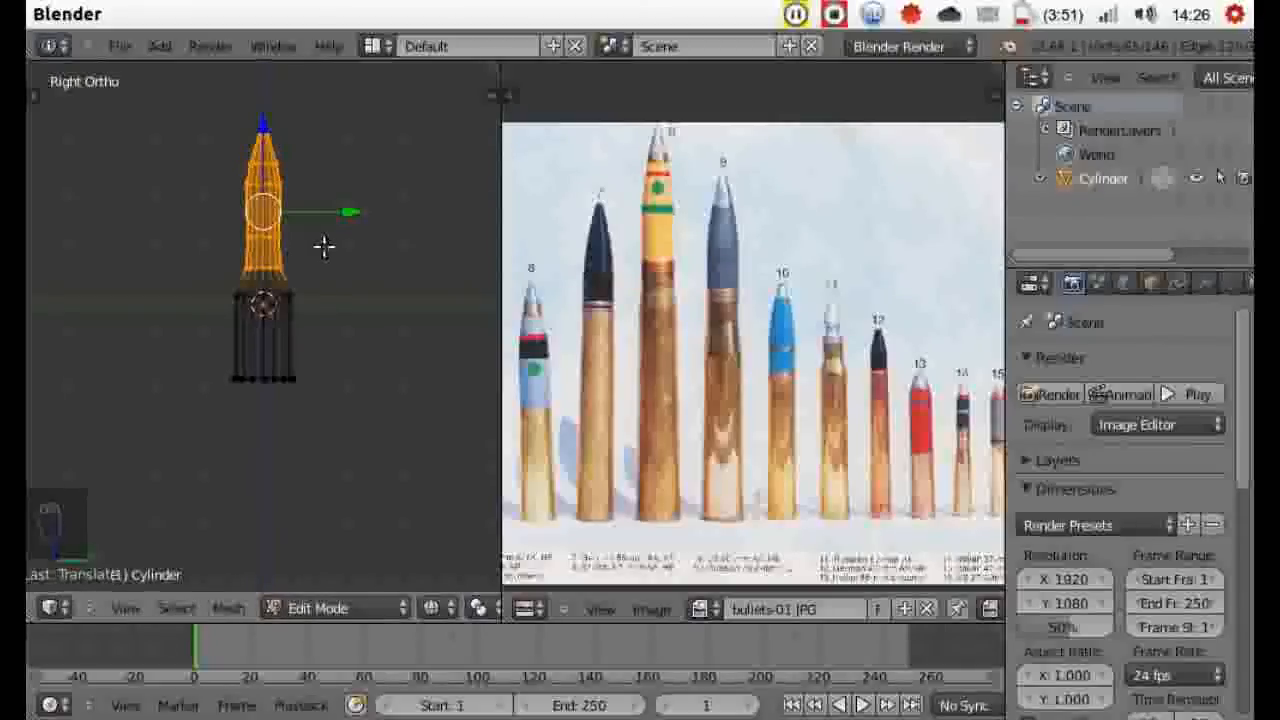
{"action": "key", "text": "s"}
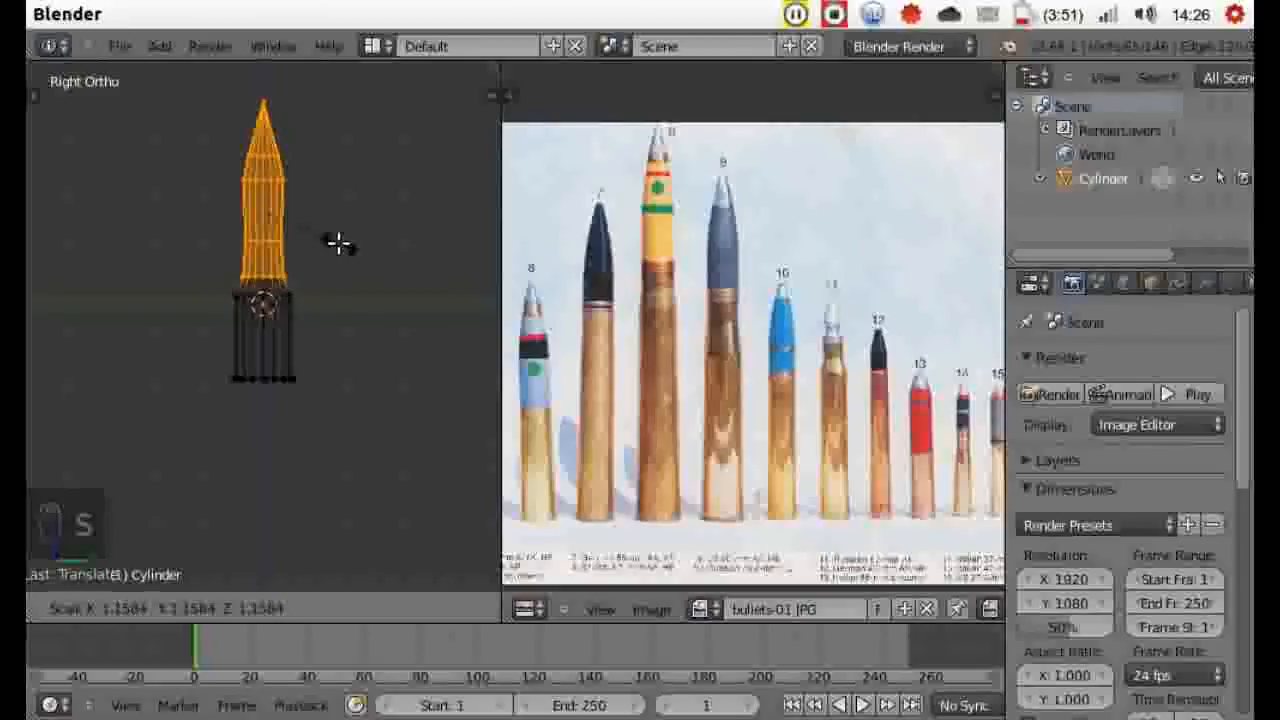
{"action": "left_click", "coordinate": [338, 244]}
{"action": "key", "text": "a"}
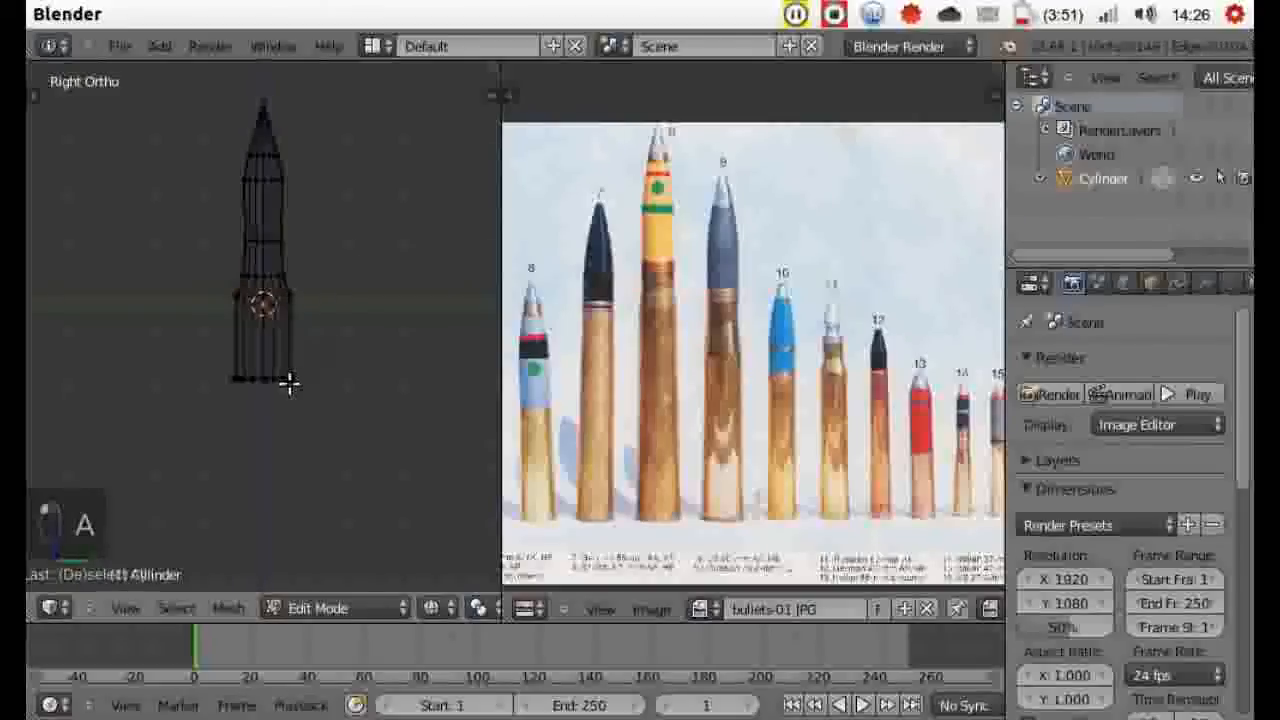
- Box-select the base rim of the case and move it down about 2.4 along Z to lengthen the case
{"action": "left_click_drag", "start_coordinate": [316, 431], "coordinate": [232, 367]}
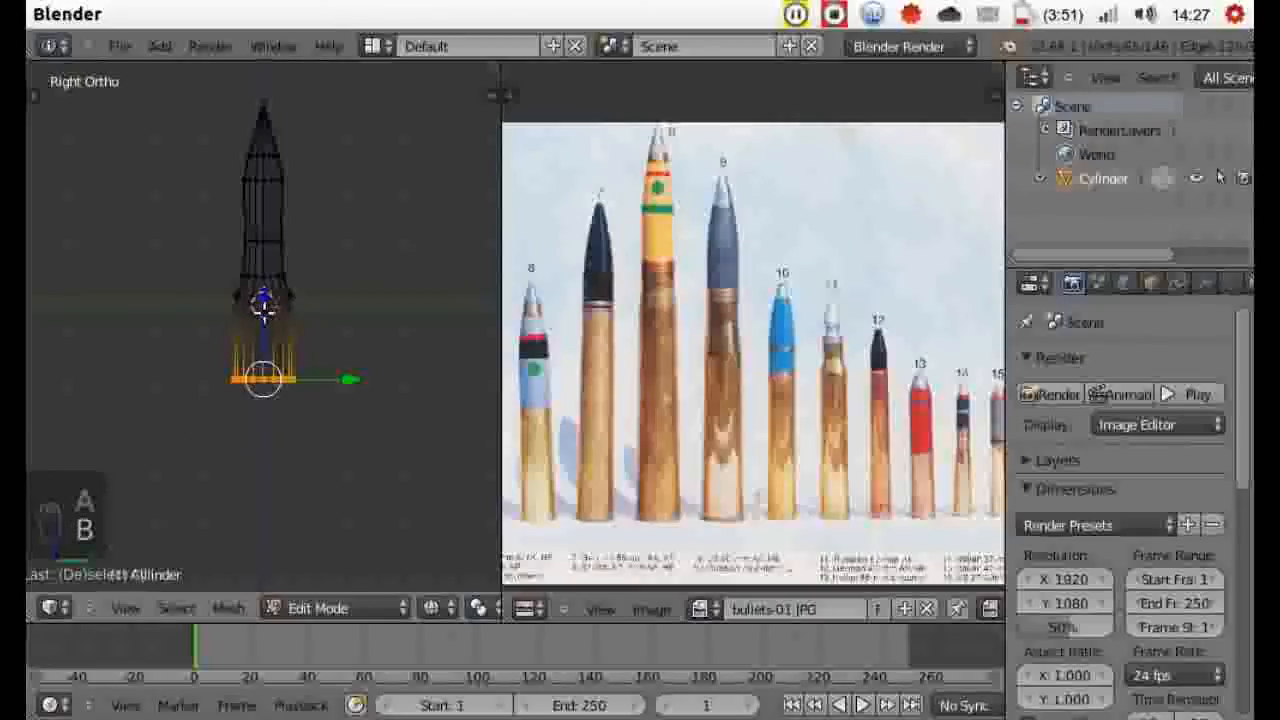
{"action": "key", "text": "g"}
{"action": "key", "text": "z"}
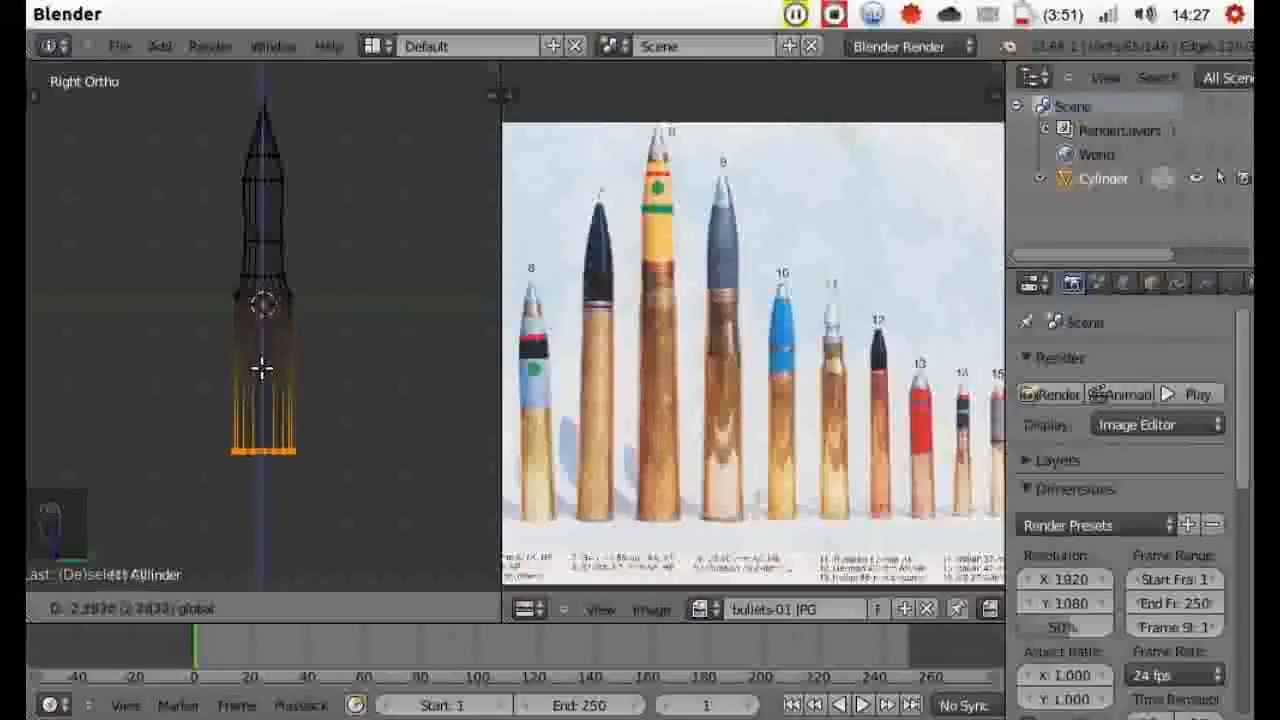
{"action": "left_click", "coordinate": [403, 416]}
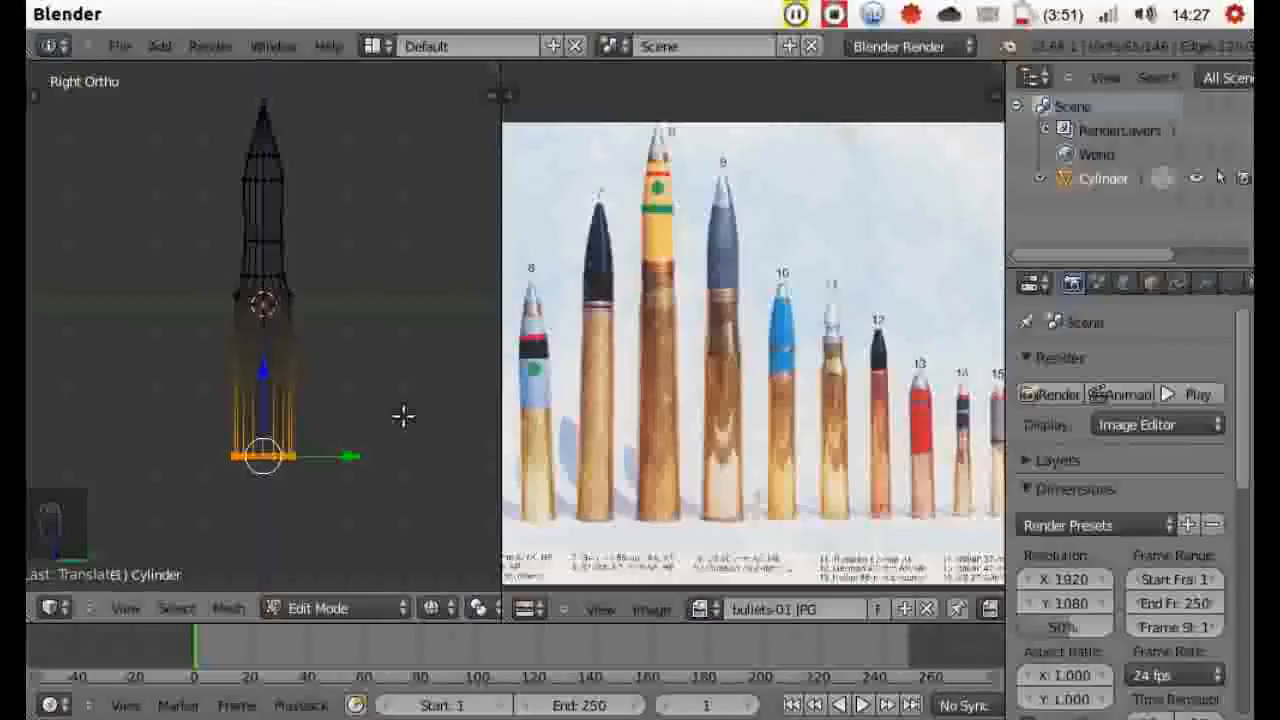
{"action": "key", "text": "a"}
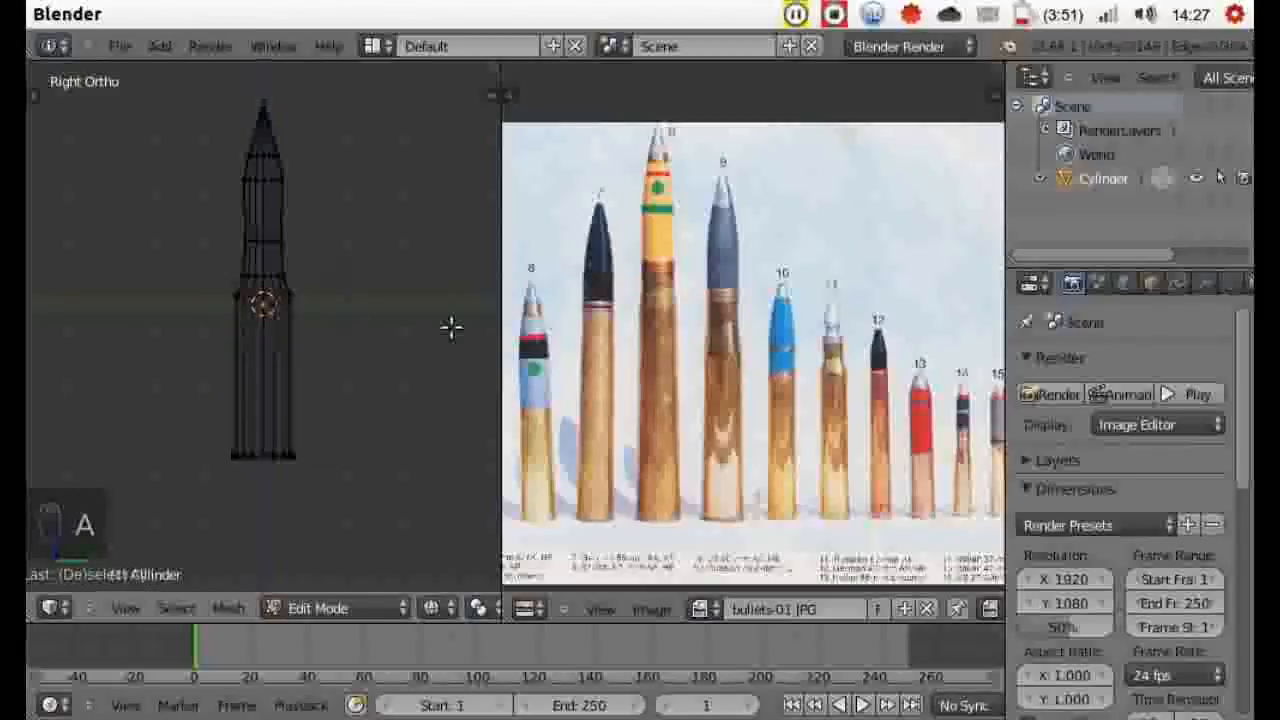
- Box-select the top ring of the straight case body and move it down about 0.22 along Z to lengthen the shoulder
{"action": "key", "text": "z"}
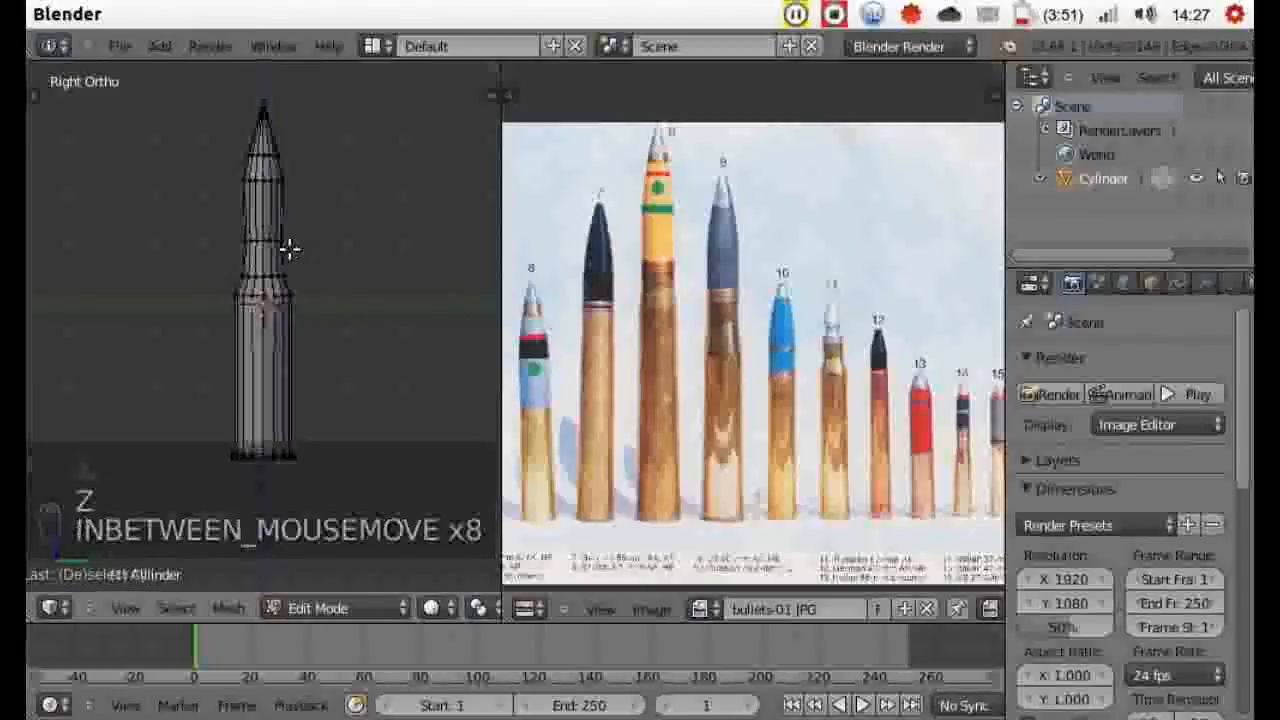
{"action": "mouse_move", "coordinate": [251, 289]}
{"action": "middle_mouse_down"}
{"action": "mouse_move", "coordinate": [286, 357]}
{"action": "mouse_move", "coordinate": [329, 386]}
{"action": "mouse_move", "coordinate": [436, 347]}
{"action": "mouse_move", "coordinate": [449, 314]}
{"action": "mouse_move", "coordinate": [434, 280]}
{"action": "mouse_move", "coordinate": [380, 250]}
{"action": "mouse_move", "coordinate": [126, 491]}
{"action": "middle_mouse_up"}
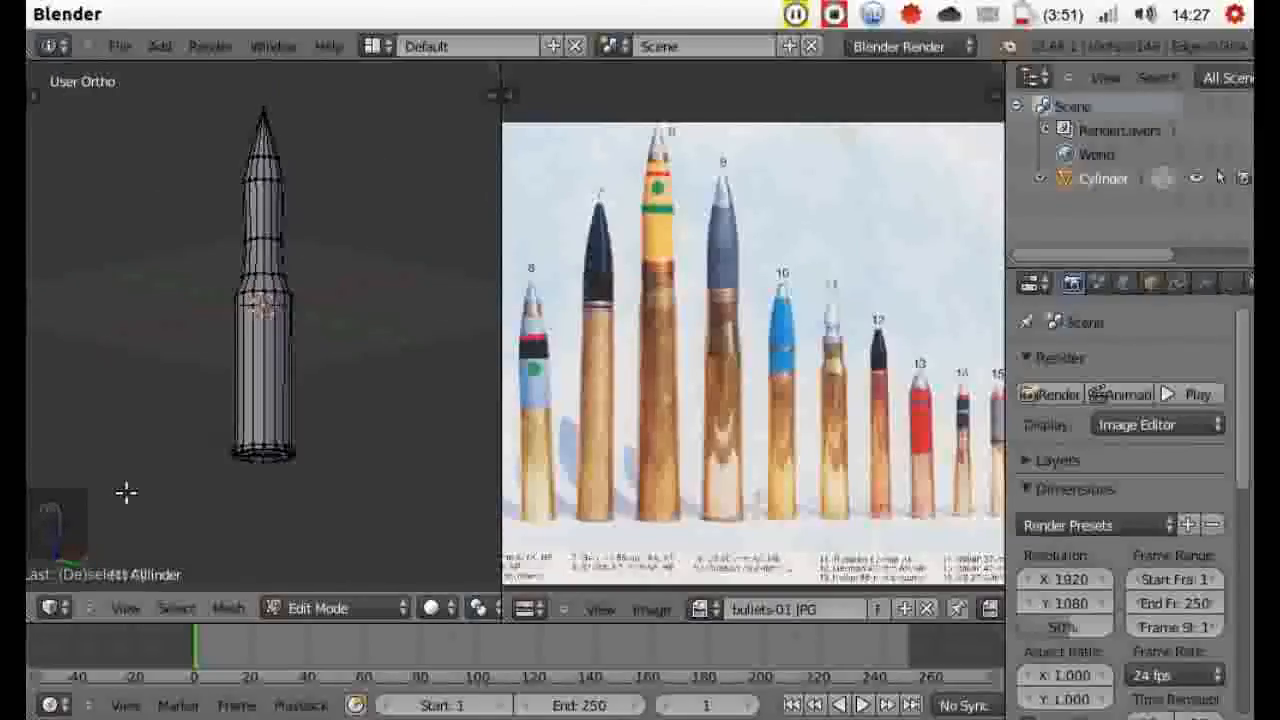
{"action": "left_click", "coordinate": [123, 608]}
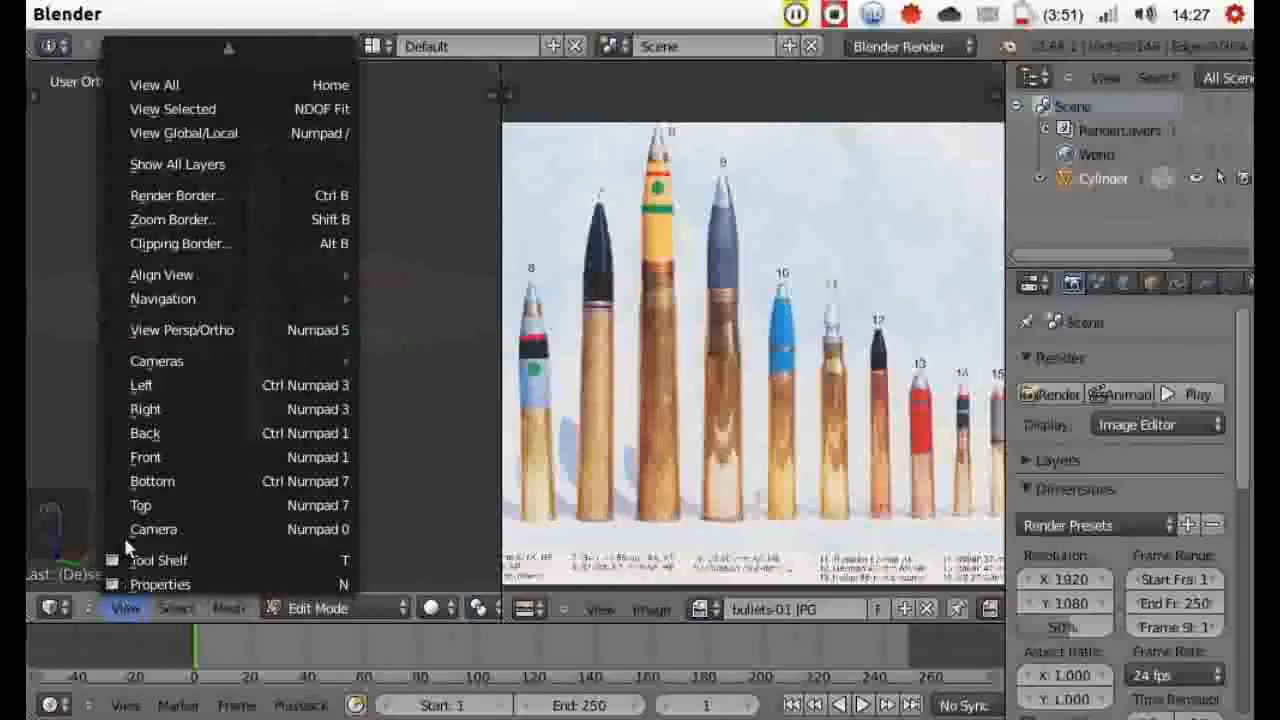
{"action": "left_click", "coordinate": [140, 409]}
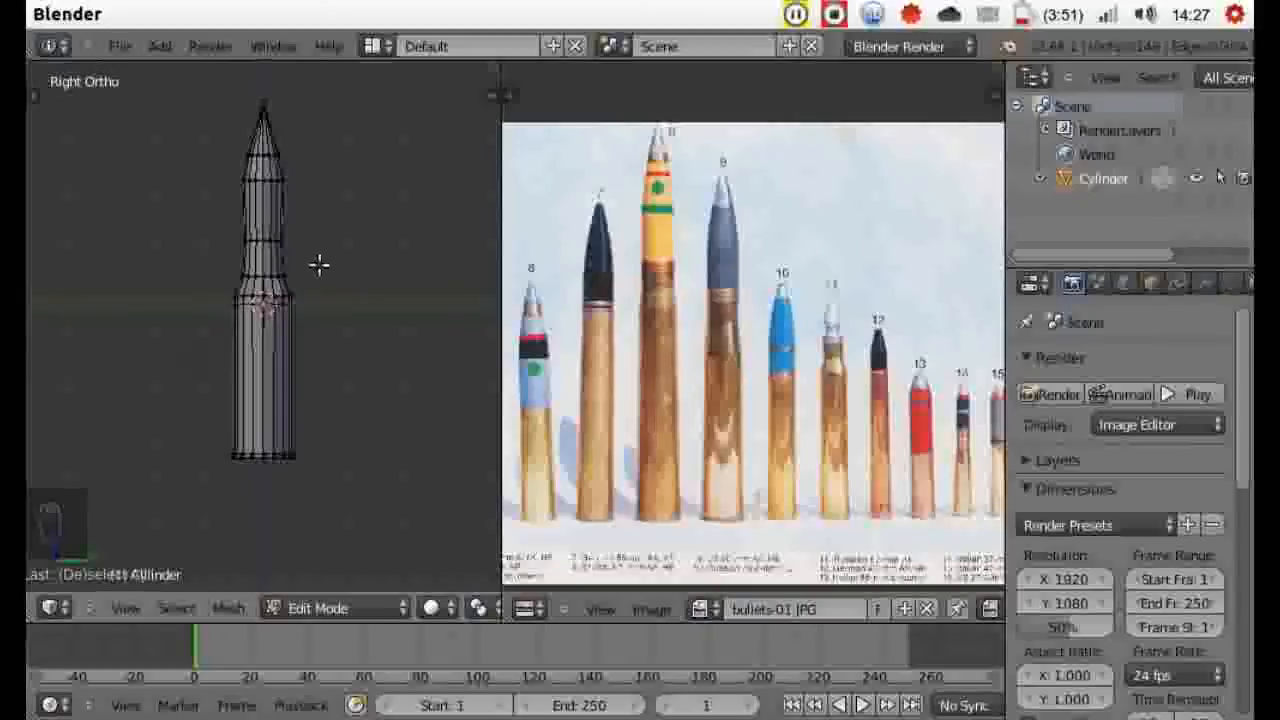
{"action": "key", "text": "z"}
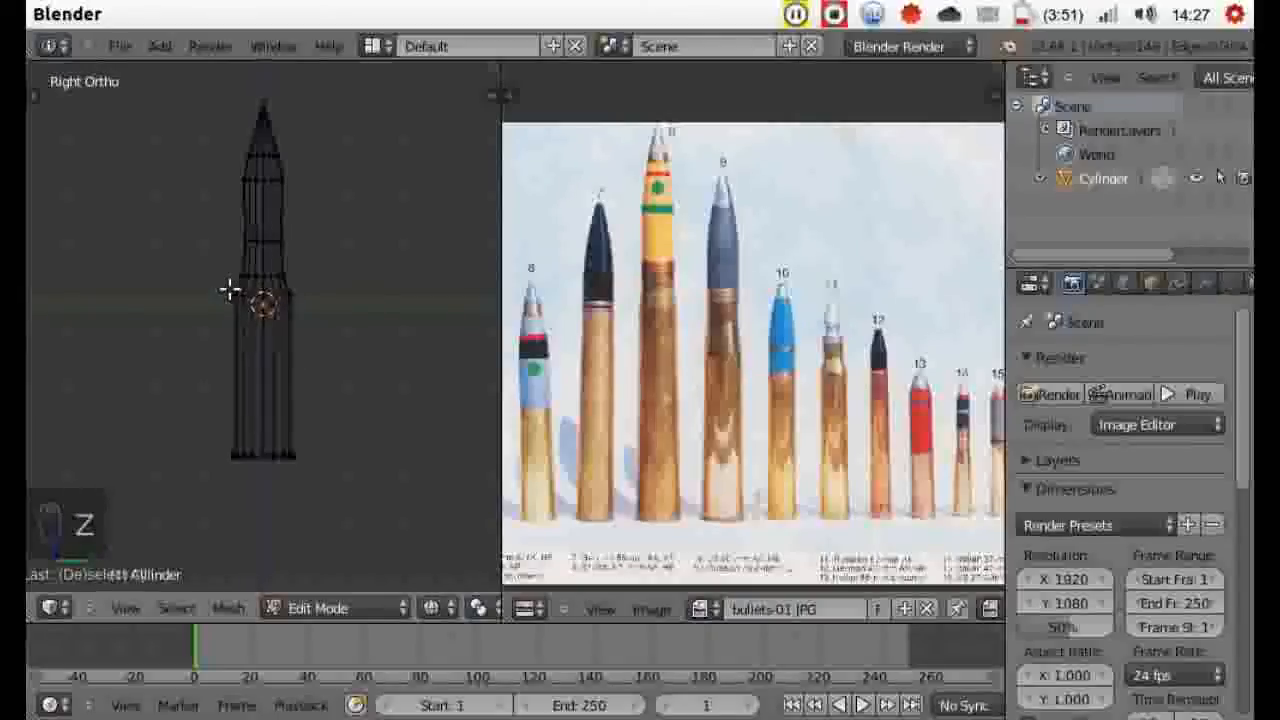
{"action": "key", "text": "b"}
{"action": "left_click_drag", "start_coordinate": [202, 284], "coordinate": [306, 316]}
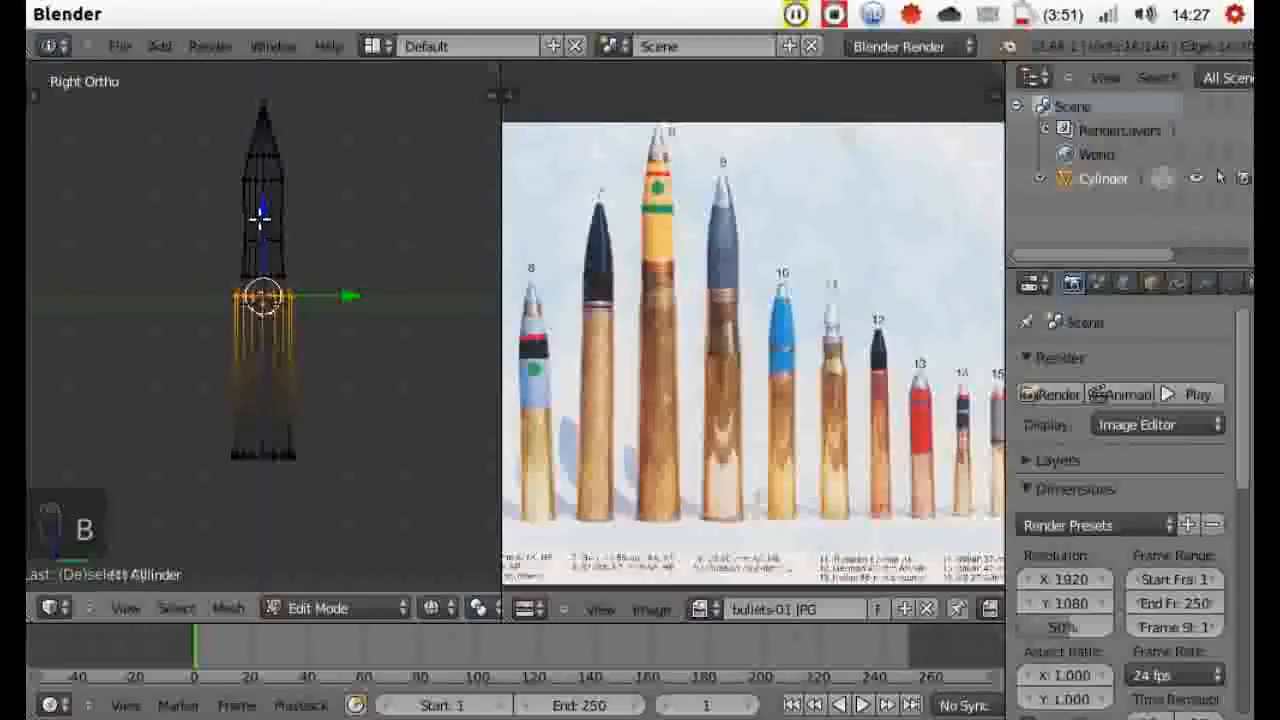
{"action": "key", "text": "g"}
{"action": "key", "text": "z"}
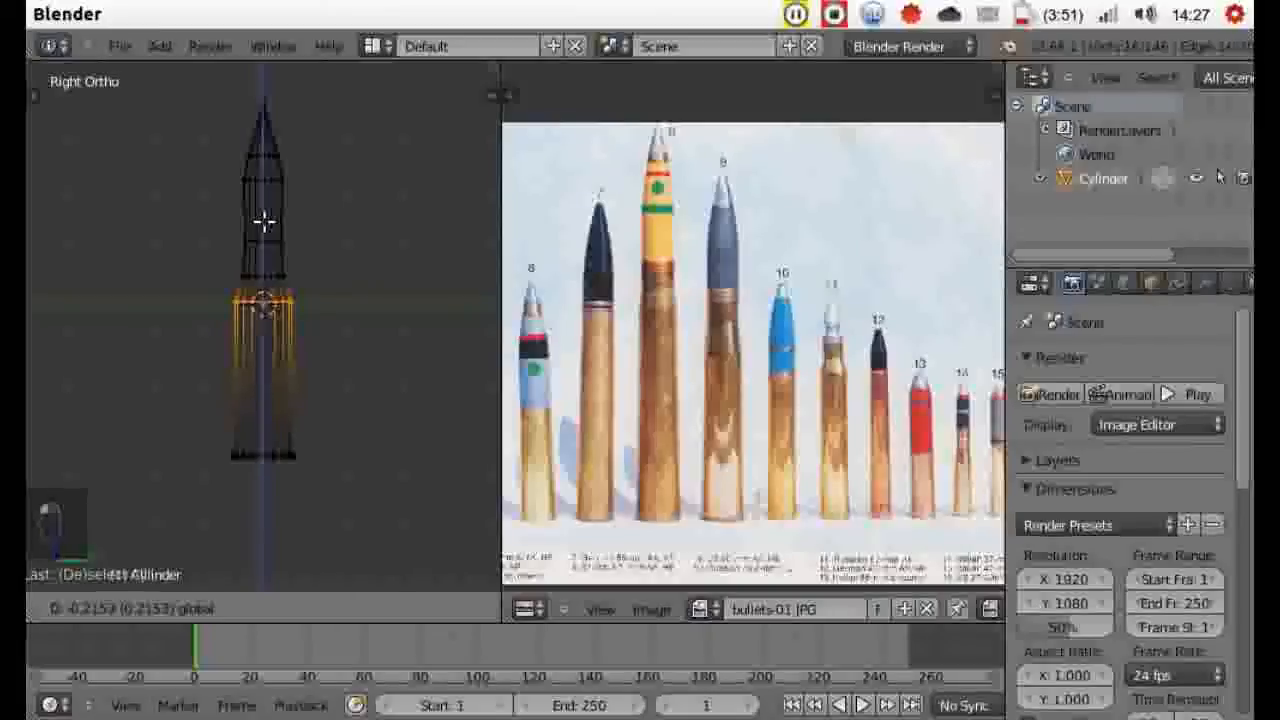
{"action": "left_click", "coordinate": [263, 220]}
{"action": "key", "text": "a"}
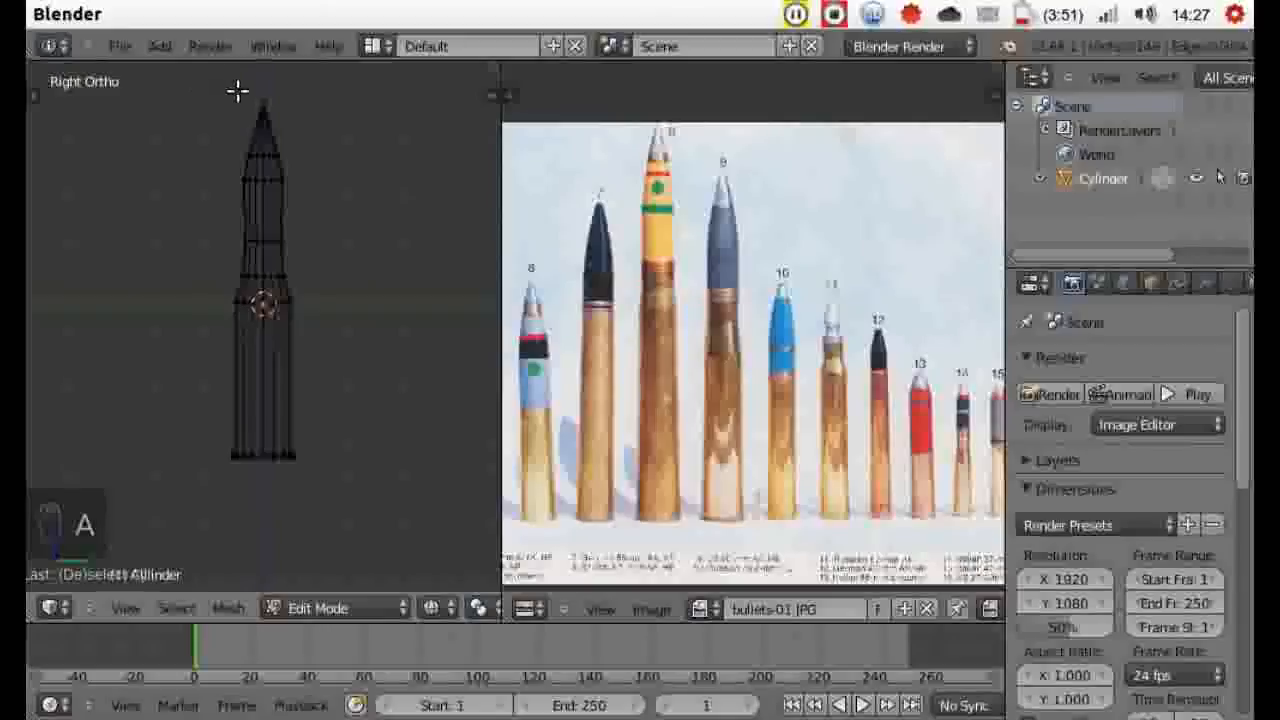
- Box-select the projectile above the neck ring and move it slightly down along Z, closer to the case
{"action": "key", "text": "b"}
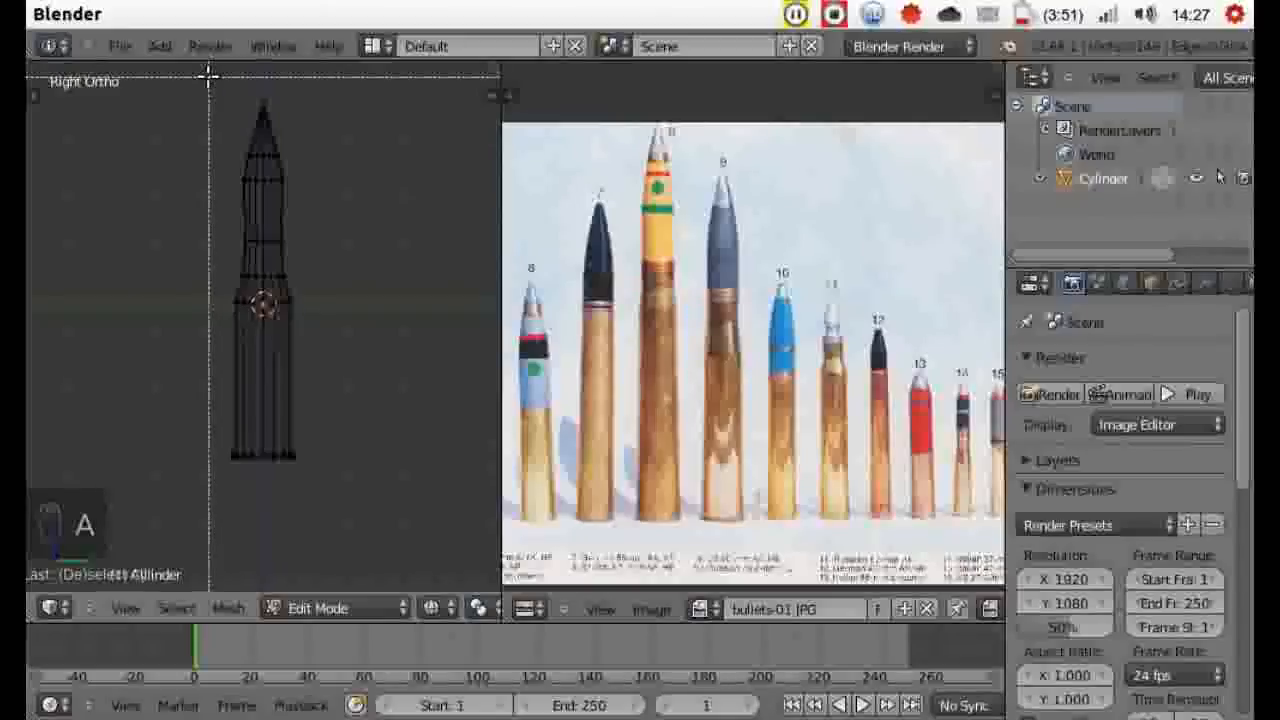
{"action": "left_click_drag", "start_coordinate": [208, 77], "coordinate": [311, 254]}
{"action": "mouse_move", "coordinate": [263, 106]}
{"action": "left_mouse_down"}
{"action": "mouse_move", "coordinate": [263, 94]}
{"action": "mouse_move", "coordinate": [263, 109]}
{"action": "left_mouse_up"}
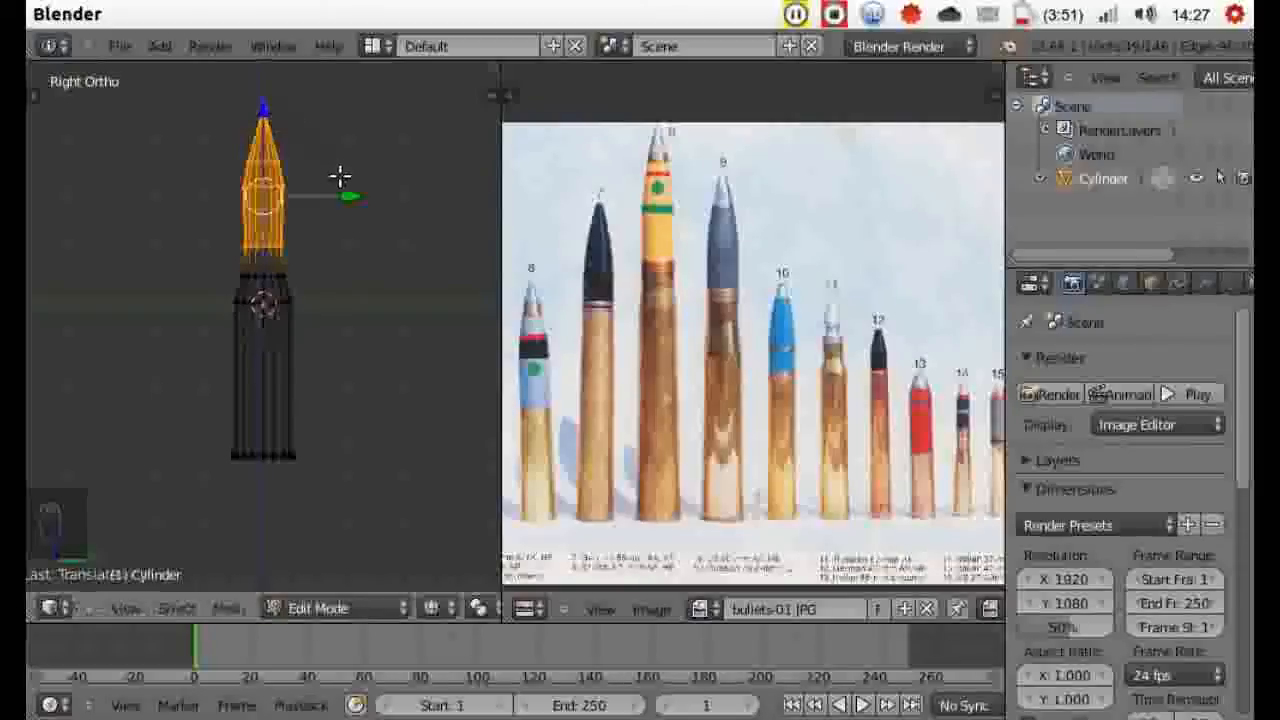
{"action": "key", "text": "a"}
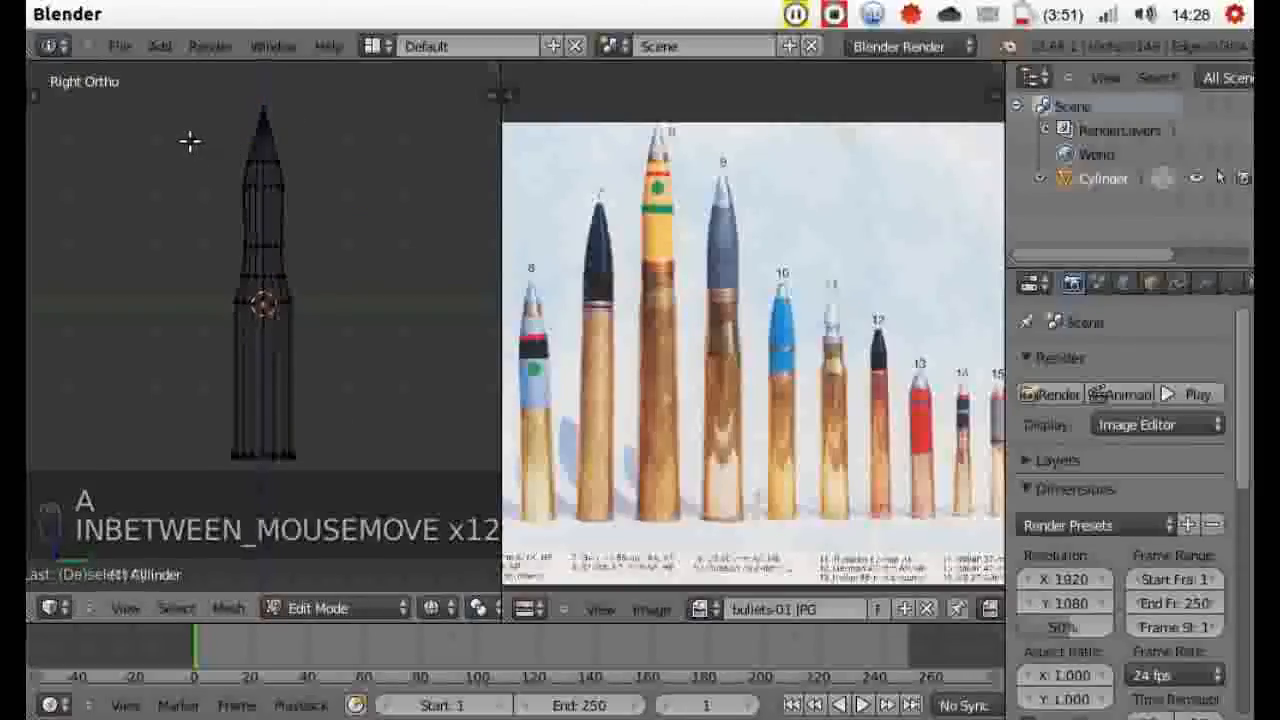
- Box-select the ring at the base of the pointed tip and scale it down to about 0.9
{"action": "key", "text": "b"}
{"action": "left_click_drag", "start_coordinate": [199, 146], "coordinate": [362, 165]}
{"action": "key", "text": "s"}
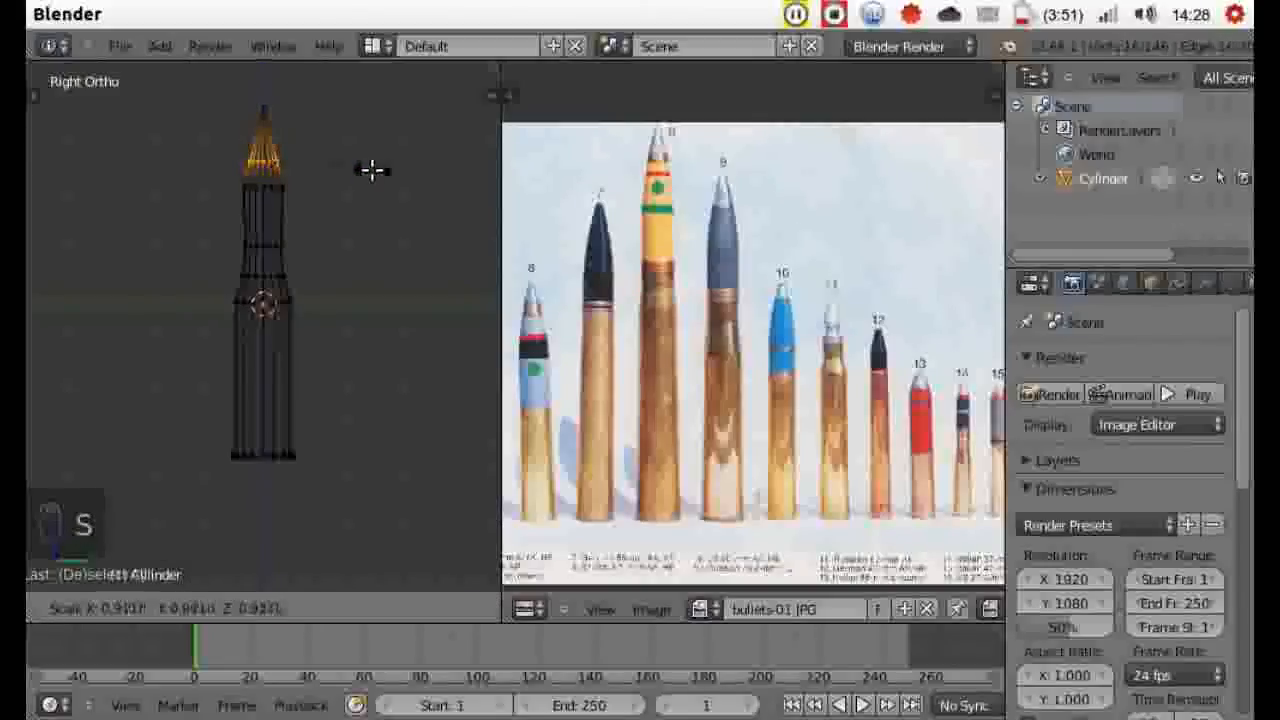
{"action": "left_click", "coordinate": [370, 170]}
{"action": "key", "text": "a"}
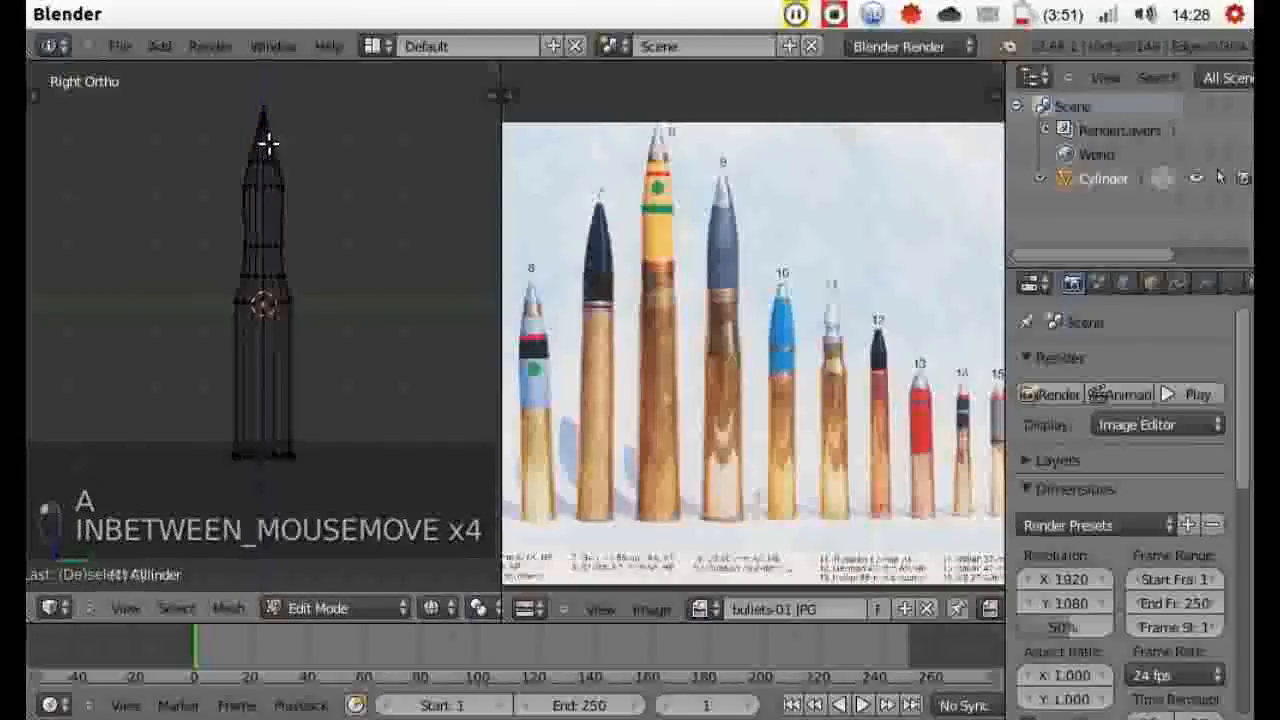
{"action": "key", "text": "ctrl+r"}
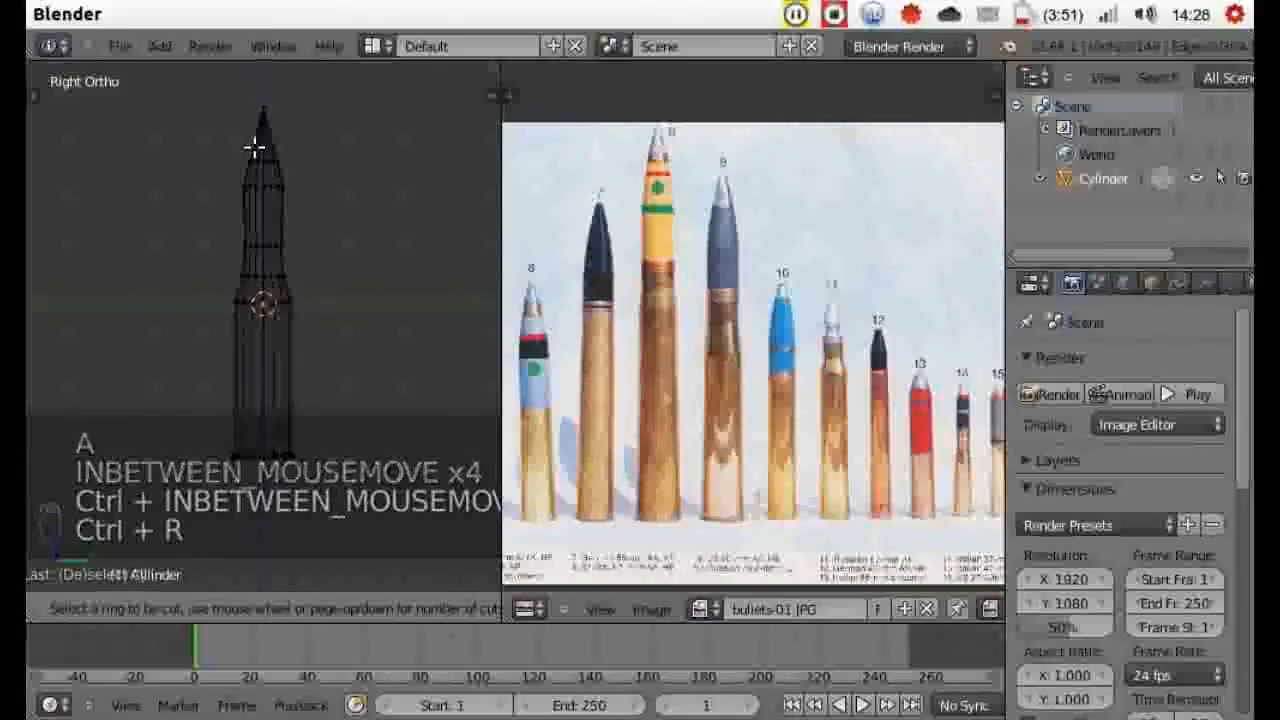
{"action": "scroll", "coordinate": [257, 145], "scroll_direction": "up", "scroll_amount": 1}
{"action": "scroll", "coordinate": [257, 145], "scroll_direction": "up", "scroll_amount": 4}
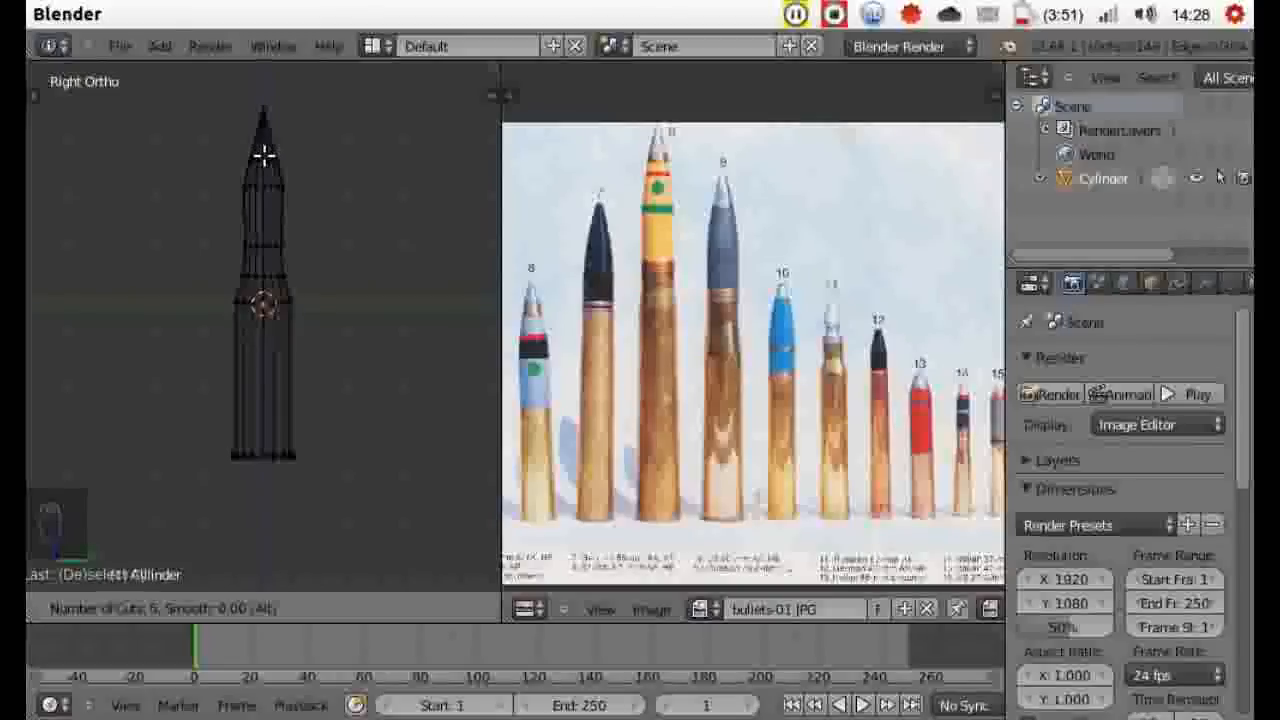
{"action": "key", "text": "Escape"}
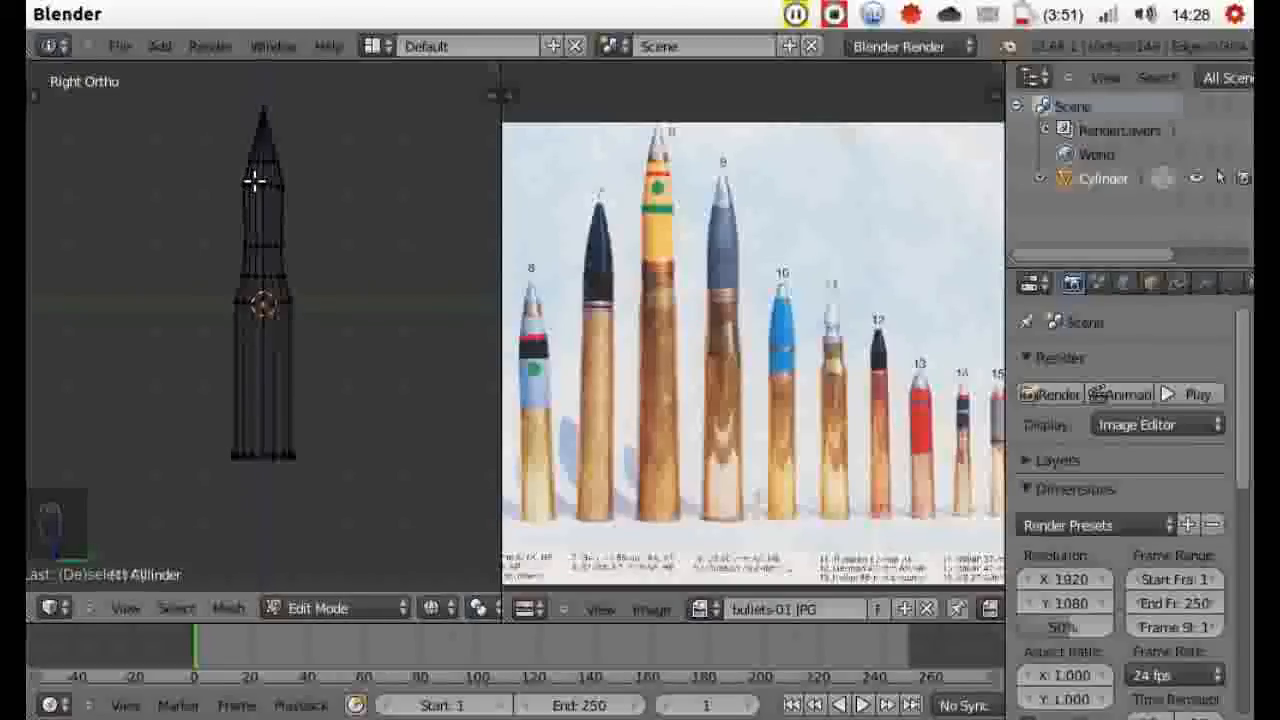
- Add a loop cut about midway between the ring at the base of the pointed tip and the ring below it
{"action": "scroll", "coordinate": [255, 175], "scroll_direction": "up", "scroll_amount": 3}
{"action": "scroll", "coordinate": [254, 166], "scroll_direction": "down", "scroll_amount": 1}
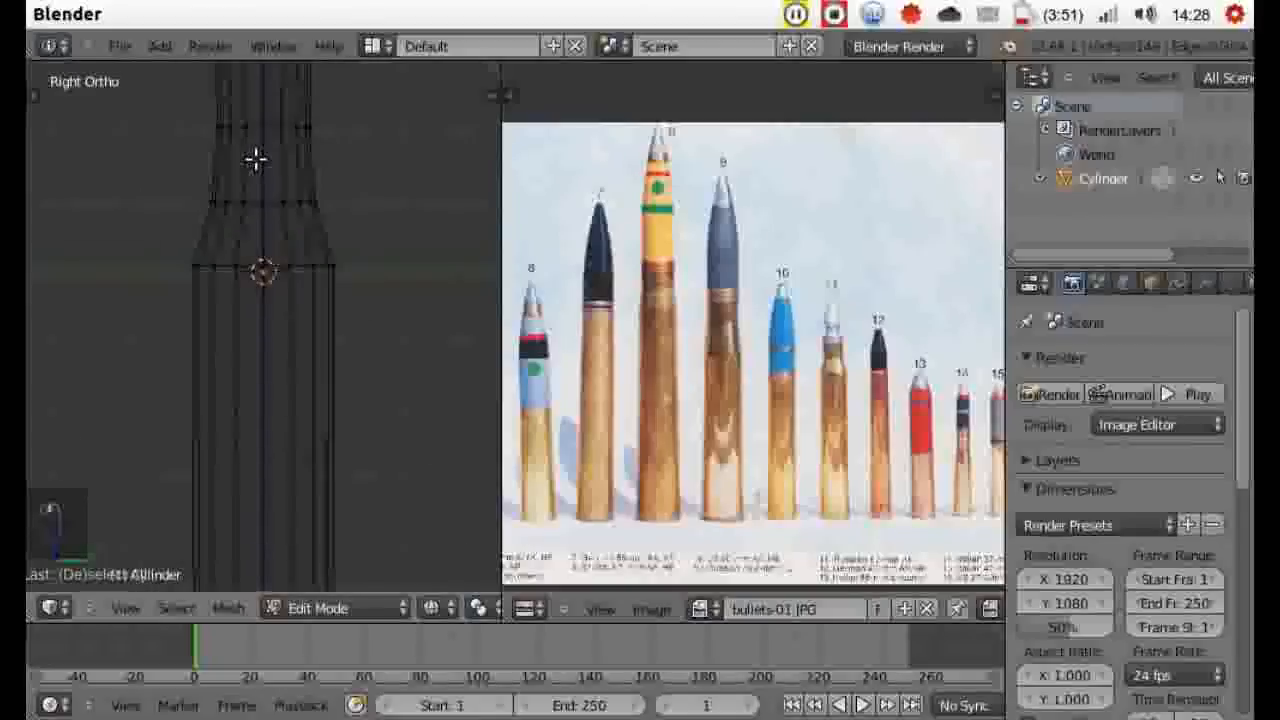
{"action": "middle_click_drag", "start_coordinate": [256, 163], "coordinate": [235, 492], "text": "shift"}
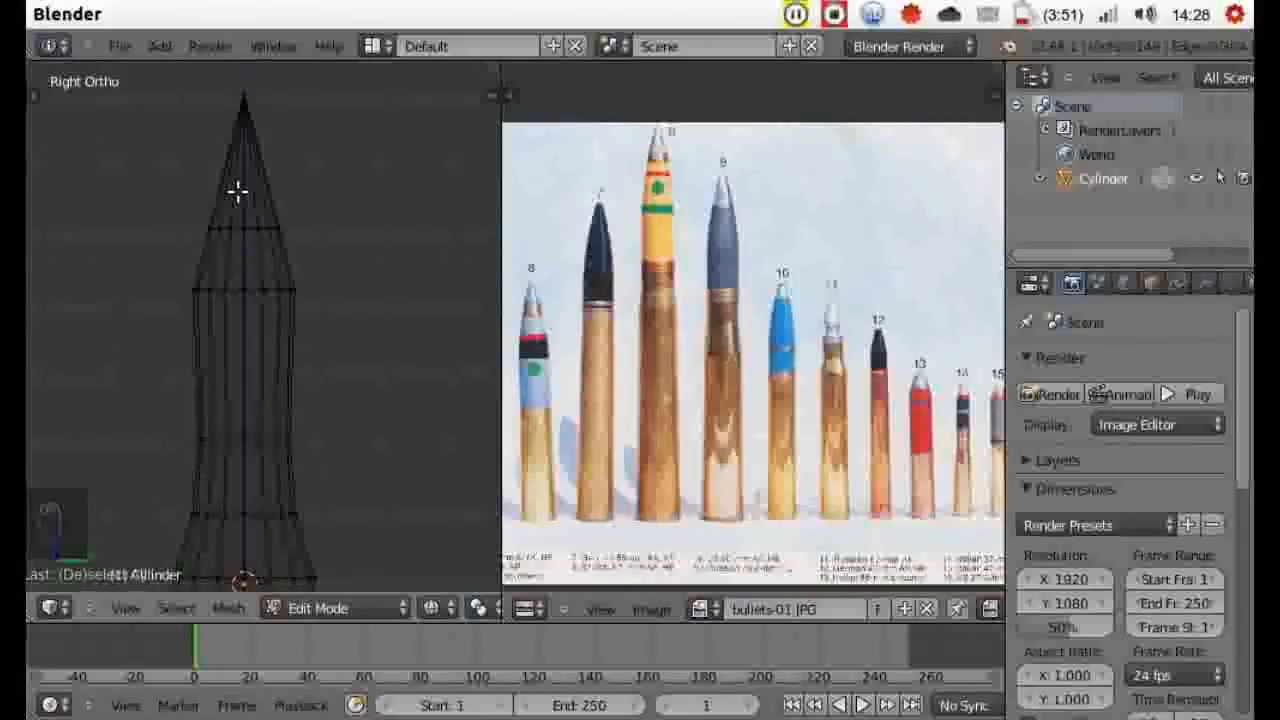
{"action": "key", "text": "ctrl+r"}
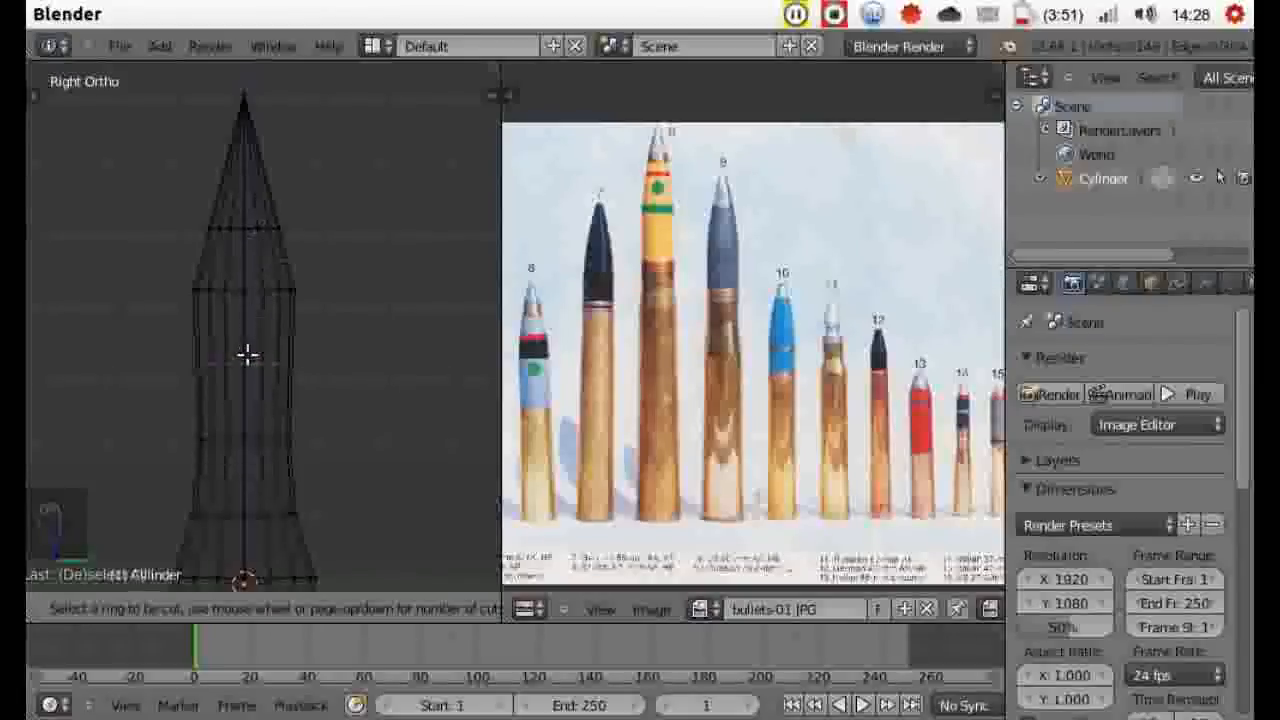
{"action": "left_click", "coordinate": [249, 263]}
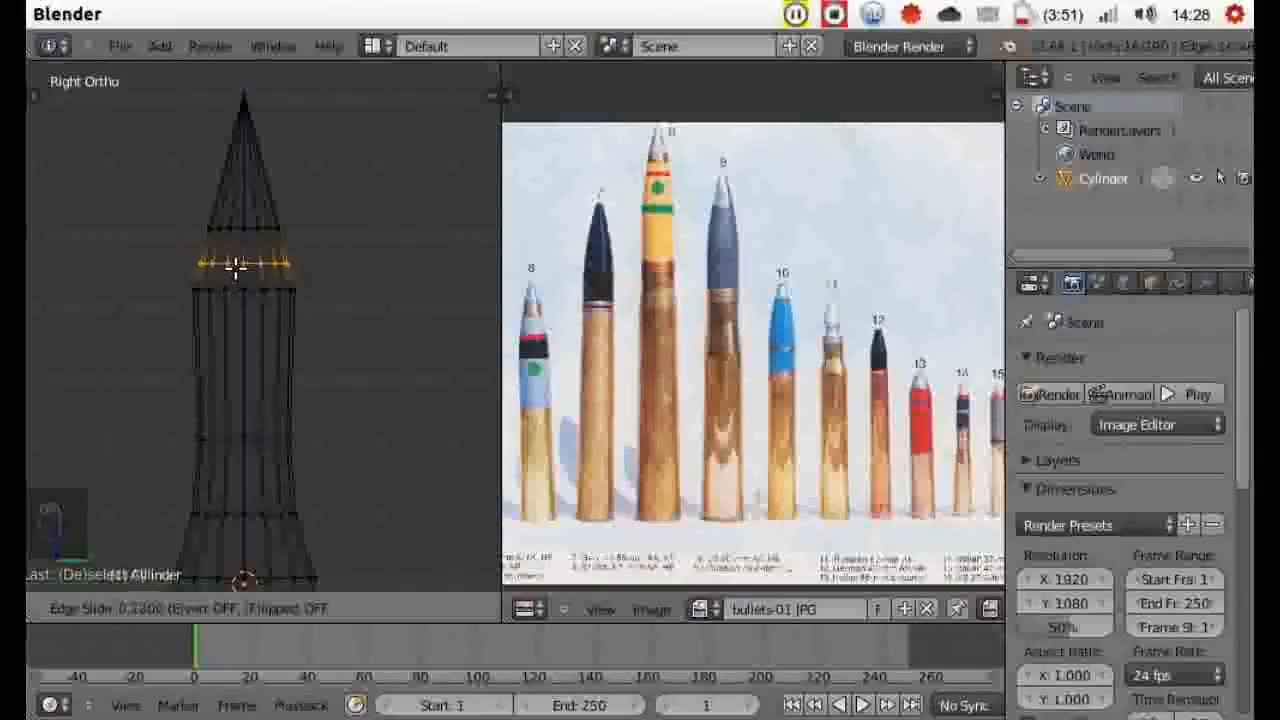
{"action": "left_click", "coordinate": [238, 263]}
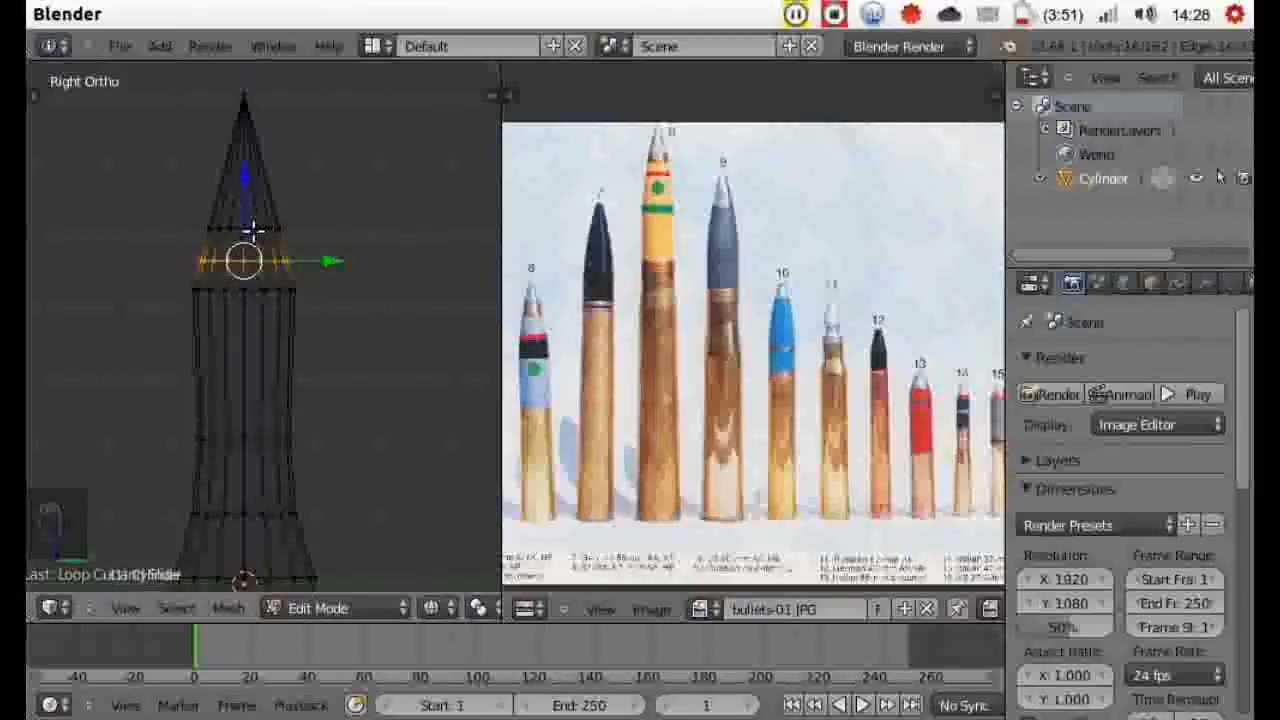
{"action": "key", "text": "a"}
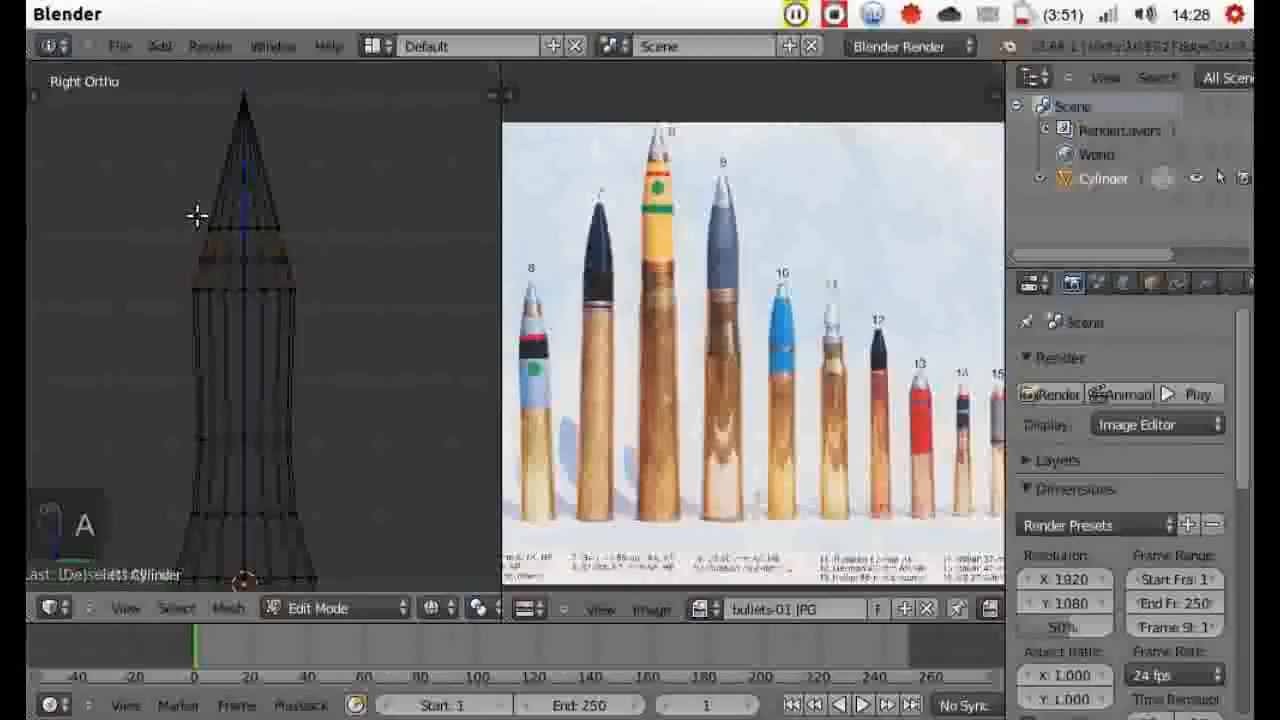
- Box-select the ring at the base of the pointed tip and scale it up to about 1.2
{"action": "key", "text": "b"}
{"action": "left_click_drag", "start_coordinate": [182, 212], "coordinate": [296, 235]}
{"action": "key", "text": "s"}
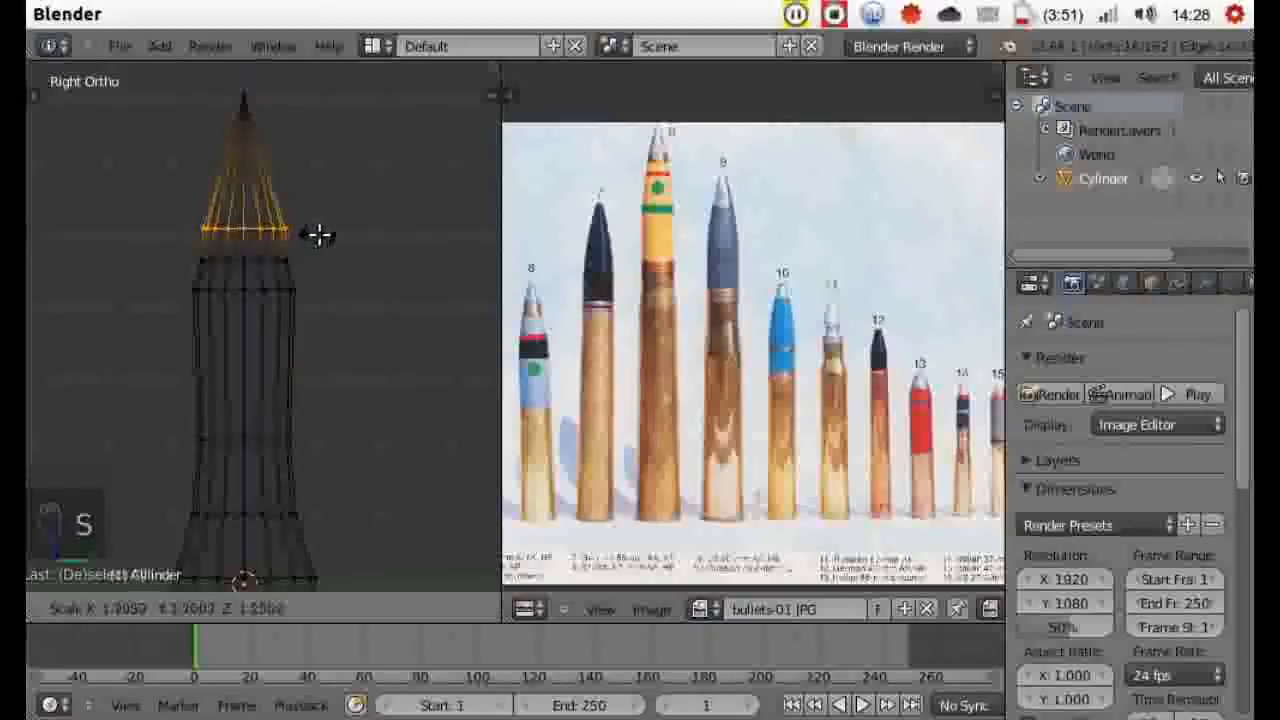
{"action": "left_click", "coordinate": [317, 234]}
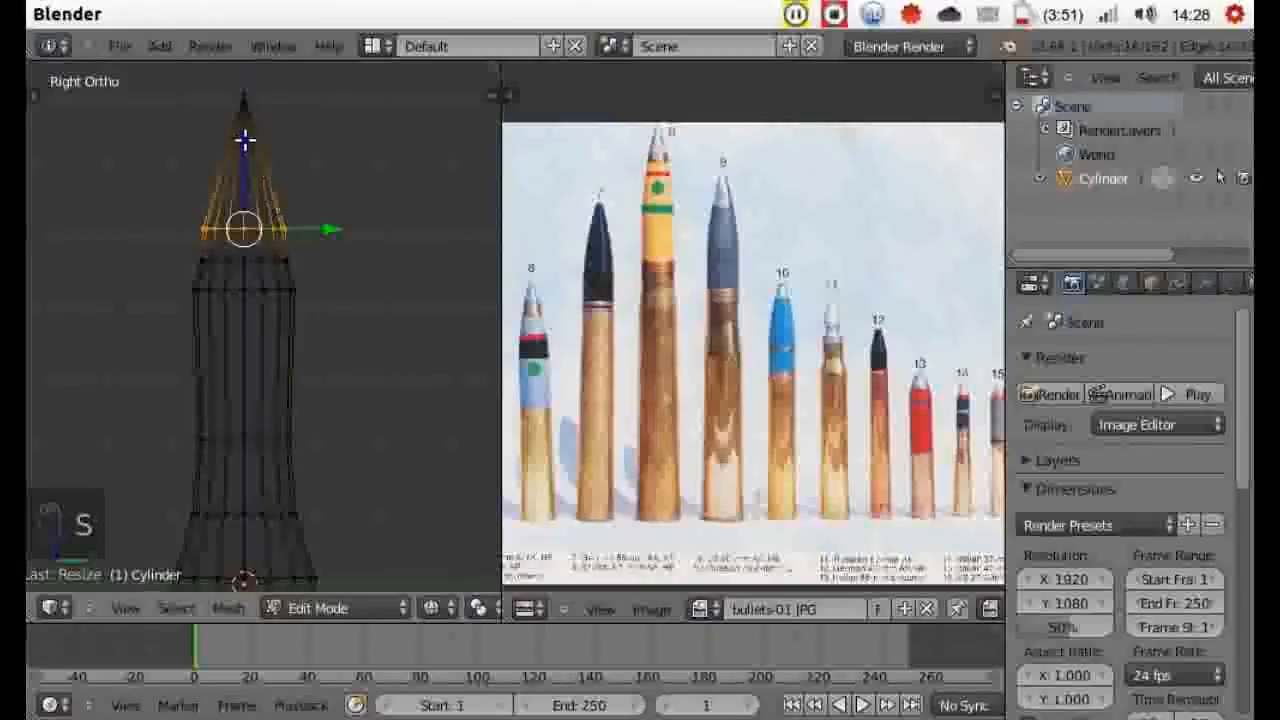
- Move the selected ring at the base of the pointed tip up along Z by about 0.42 and scale it down to about 0.85
{"action": "key", "text": "g"}
{"action": "key", "text": "z"}
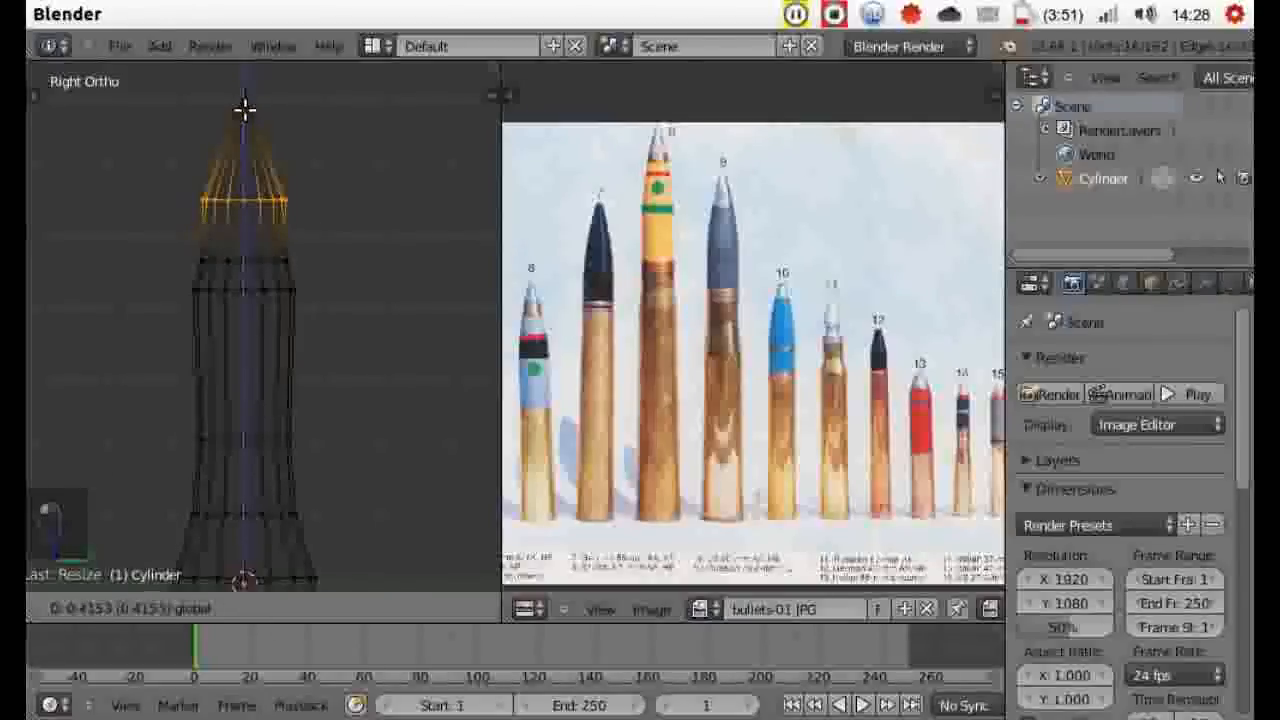
{"action": "left_click", "coordinate": [319, 229]}
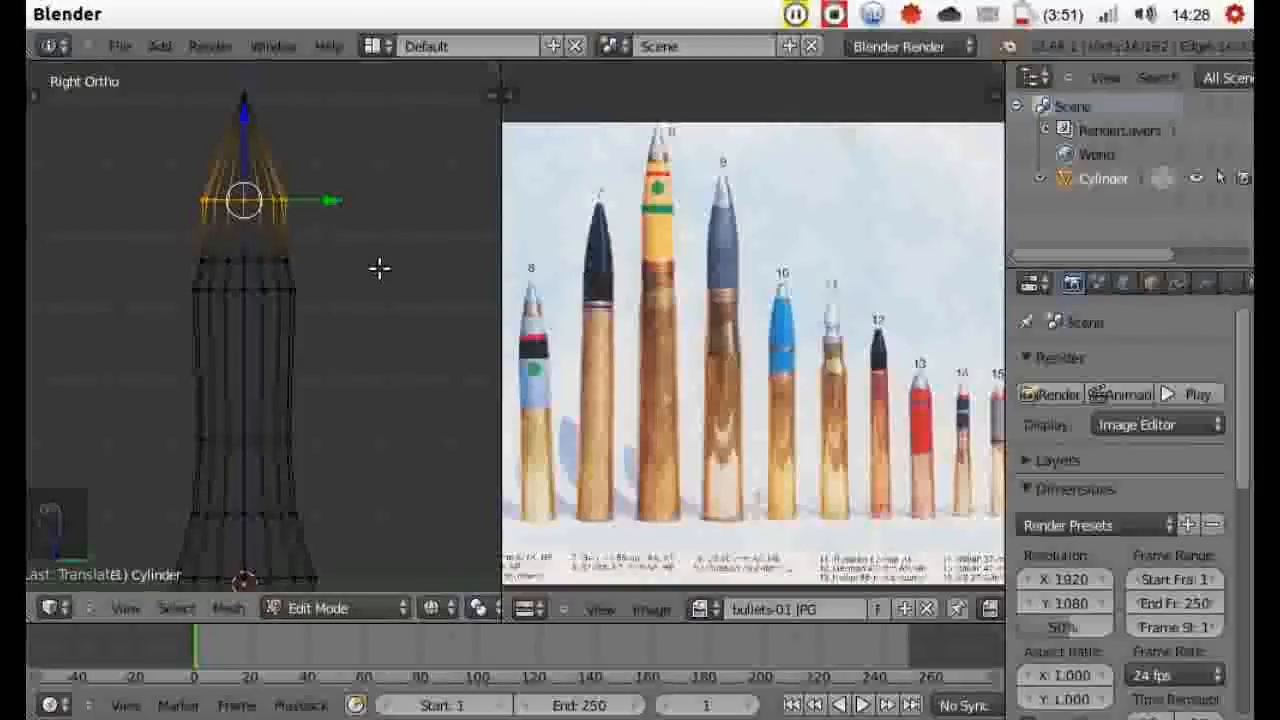
{"action": "key", "text": "s"}
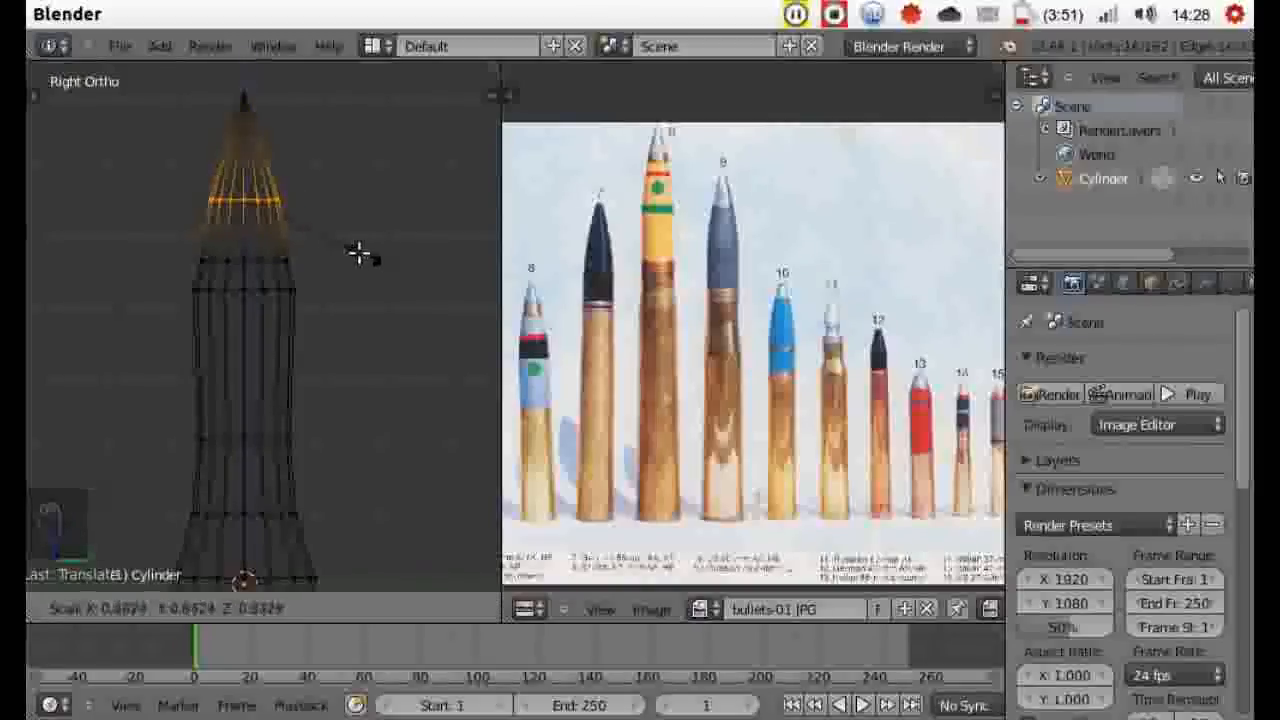
{"action": "left_click", "coordinate": [364, 262]}
{"action": "key", "text": "a"}
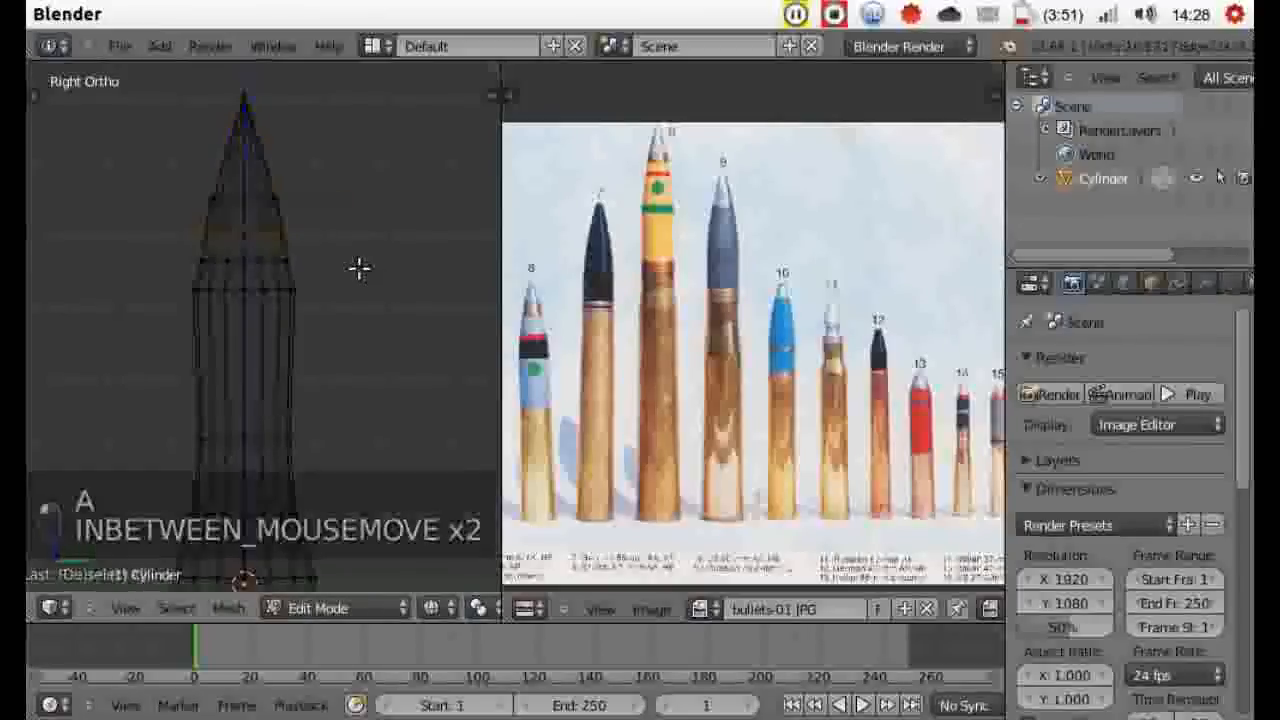
- Examine the whole bullet's side profile against the reference image, leaving Edit Mode
{"action": "scroll", "coordinate": [360, 268], "scroll_direction": "down", "scroll_amount": 5}
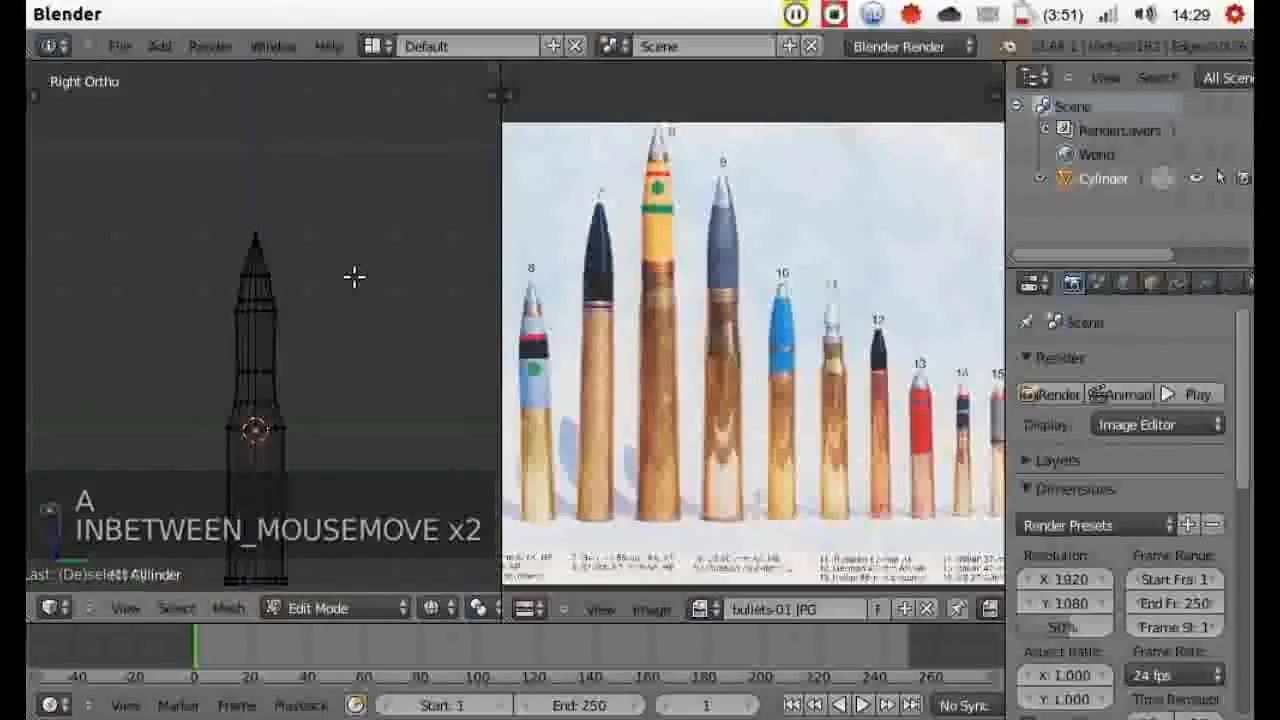
{"action": "scroll", "coordinate": [354, 277], "scroll_direction": "down", "scroll_amount": 2}
{"action": "middle_click_drag", "start_coordinate": [269, 376], "coordinate": [270, 302], "text": "shift"}
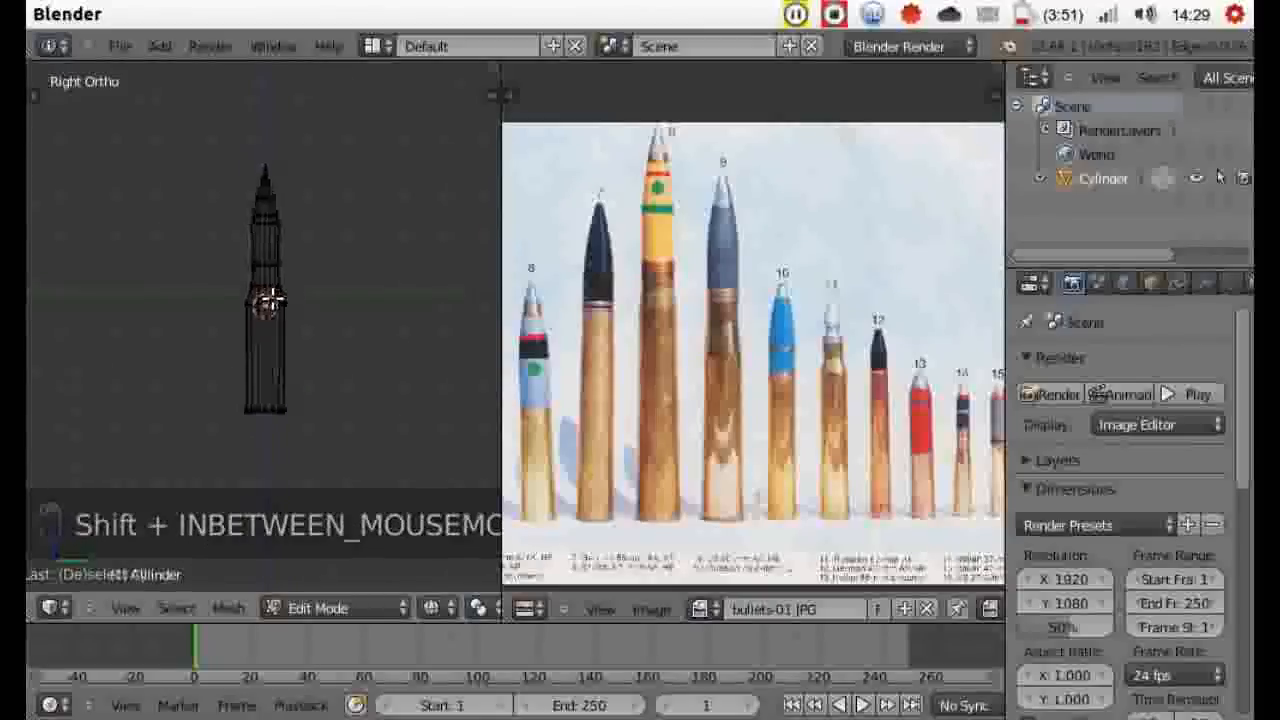
{"action": "scroll", "coordinate": [330, 290], "scroll_direction": "up", "scroll_amount": 1}
{"action": "scroll", "coordinate": [329, 290], "scroll_direction": "up", "scroll_amount": 1}
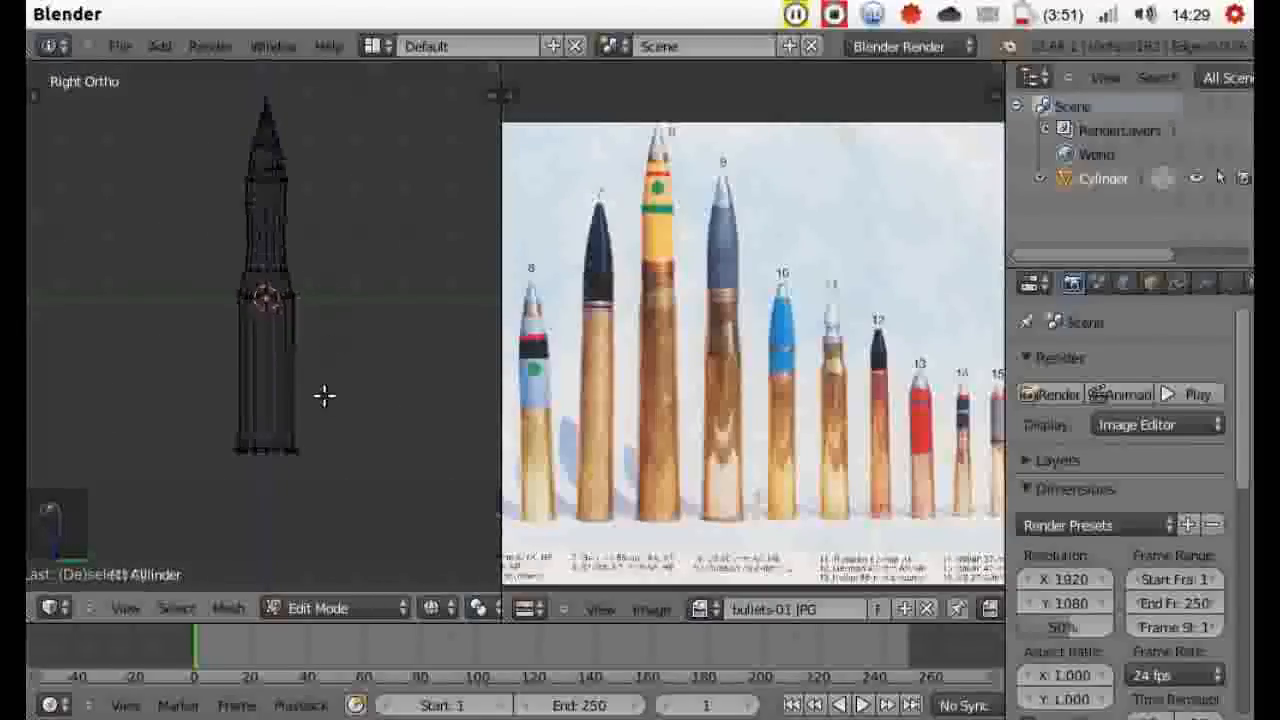
{"action": "right_click", "coordinate": [292, 434]}
{"action": "right_click_drag", "start_coordinate": [276, 314], "coordinate": [276, 310]}
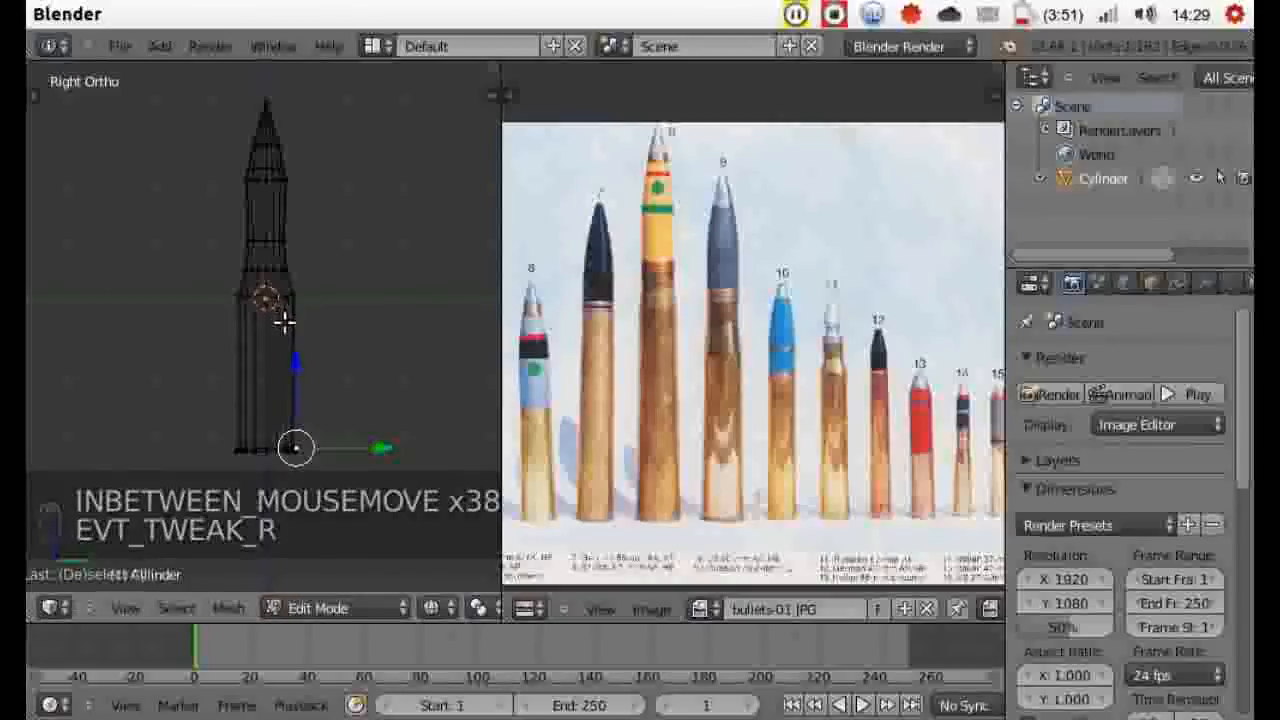
{"action": "key", "text": "a"}
{"action": "key", "text": "a"}
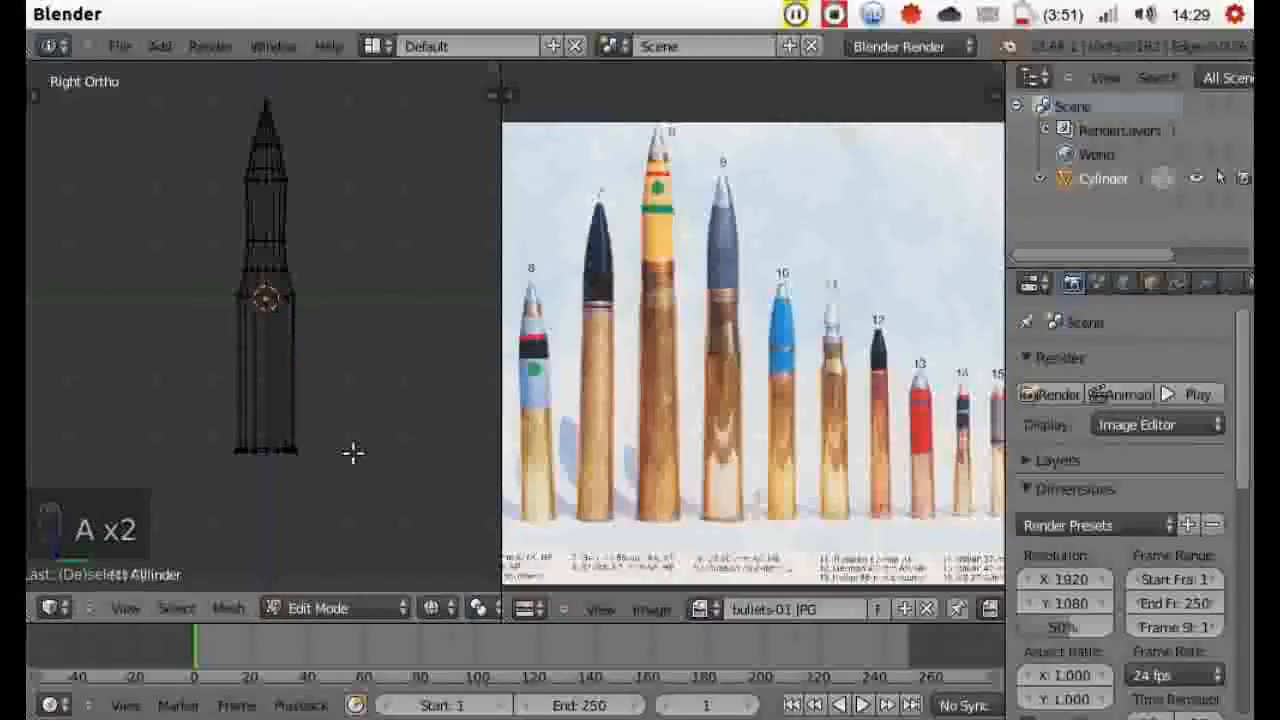
{"action": "key", "text": "Tab"}
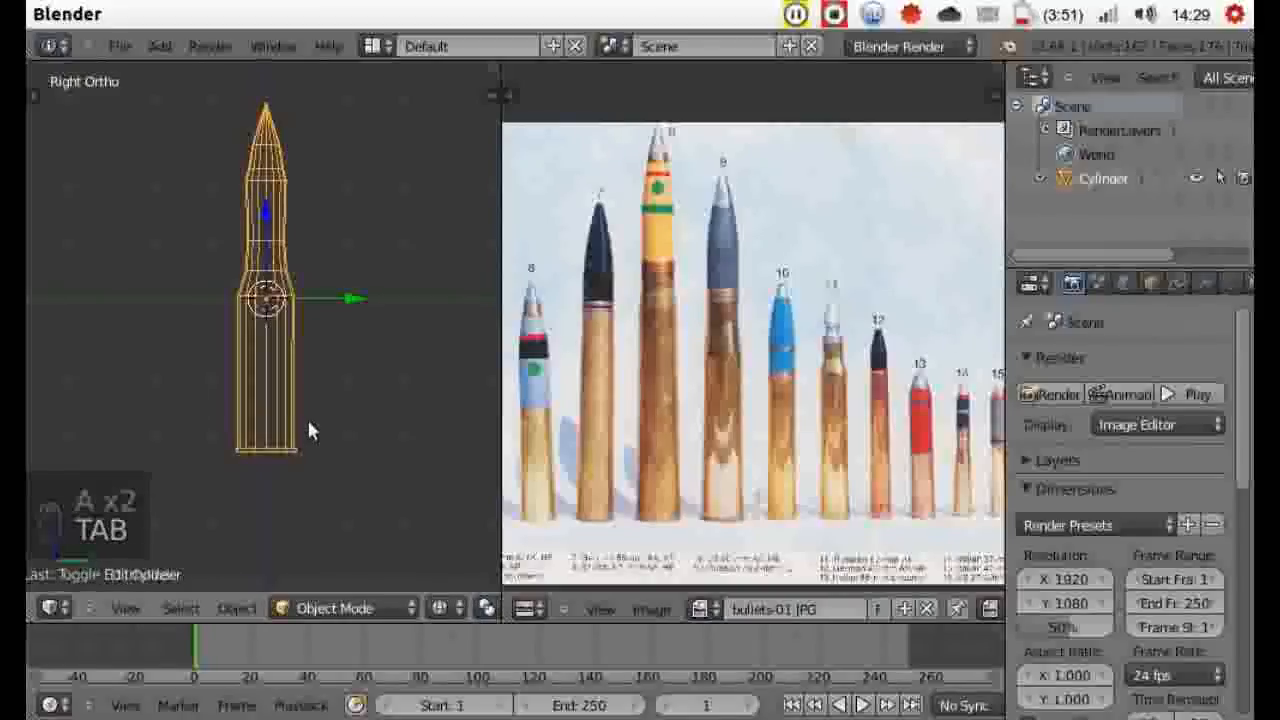
- Switch the bullet to solid shading and view its flat base from below in Edit Mode
{"action": "key", "text": "z"}
{"action": "middle_click_drag", "start_coordinate": [310, 394], "coordinate": [445, 178]}
{"action": "key", "text": "Tab"}
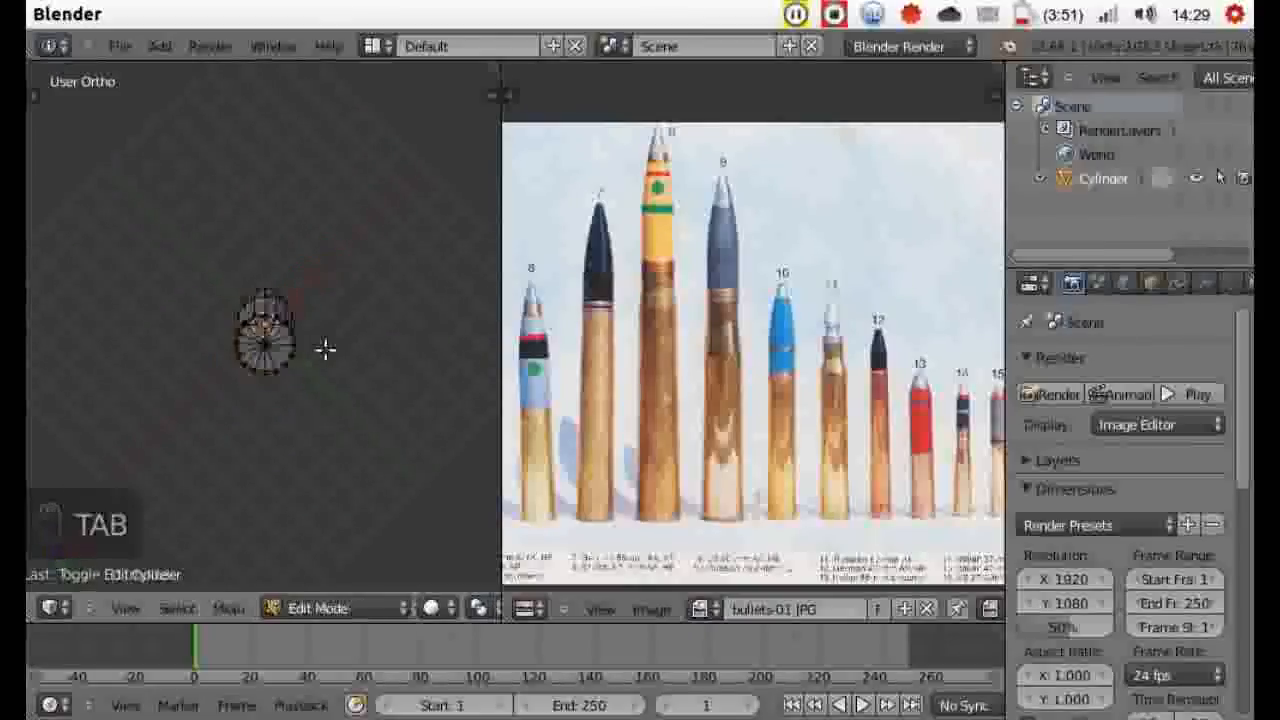
{"action": "scroll", "coordinate": [298, 352], "scroll_direction": "up", "scroll_amount": 8}
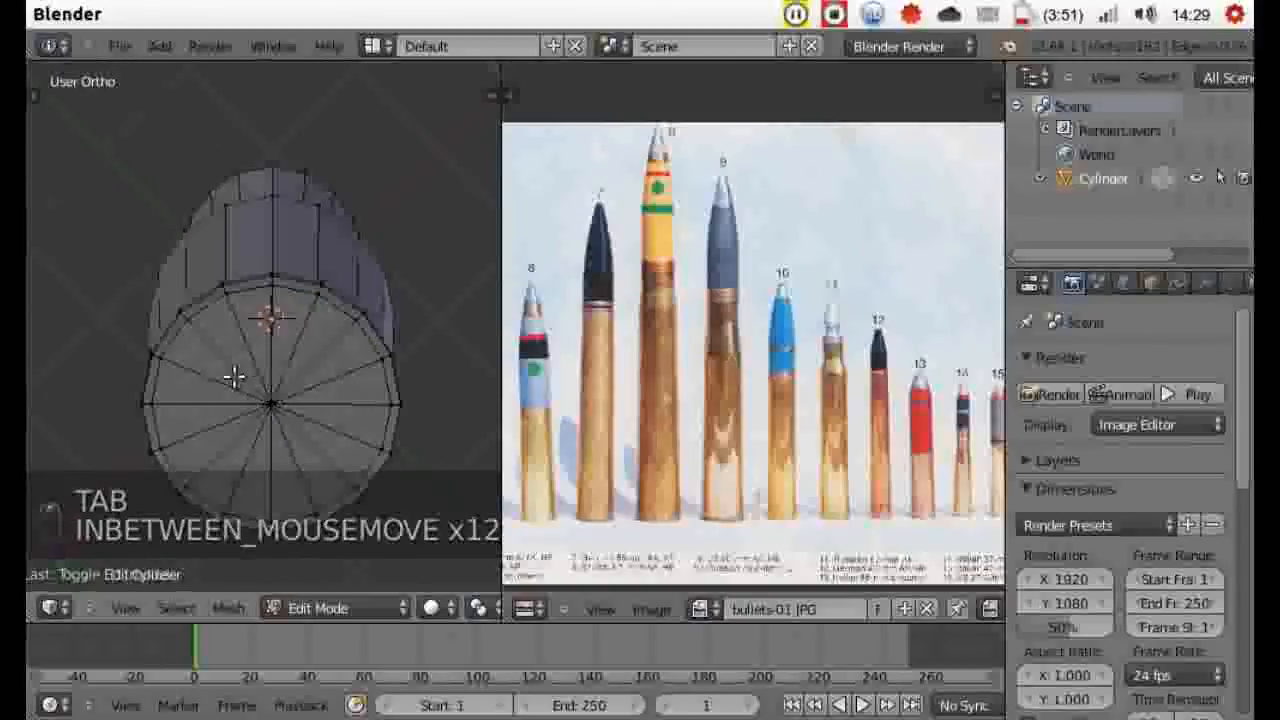
- Select every vertex of the inner ring around the case's flat base
{"action": "right_click", "coordinate": [229, 290]}
{"action": "right_click", "coordinate": [272, 279], "text": "shift"}
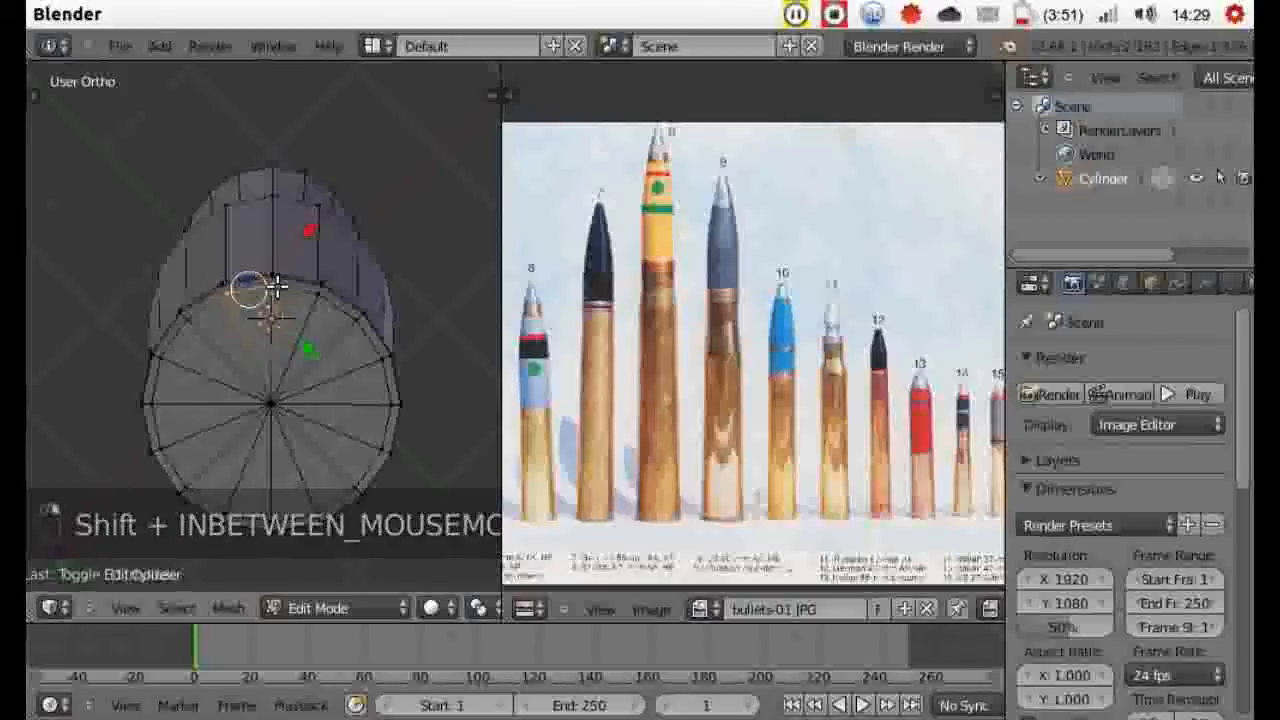
{"action": "right_click", "coordinate": [353, 320], "text": "shift"}
{"action": "right_click", "coordinate": [318, 295], "text": "shift"}
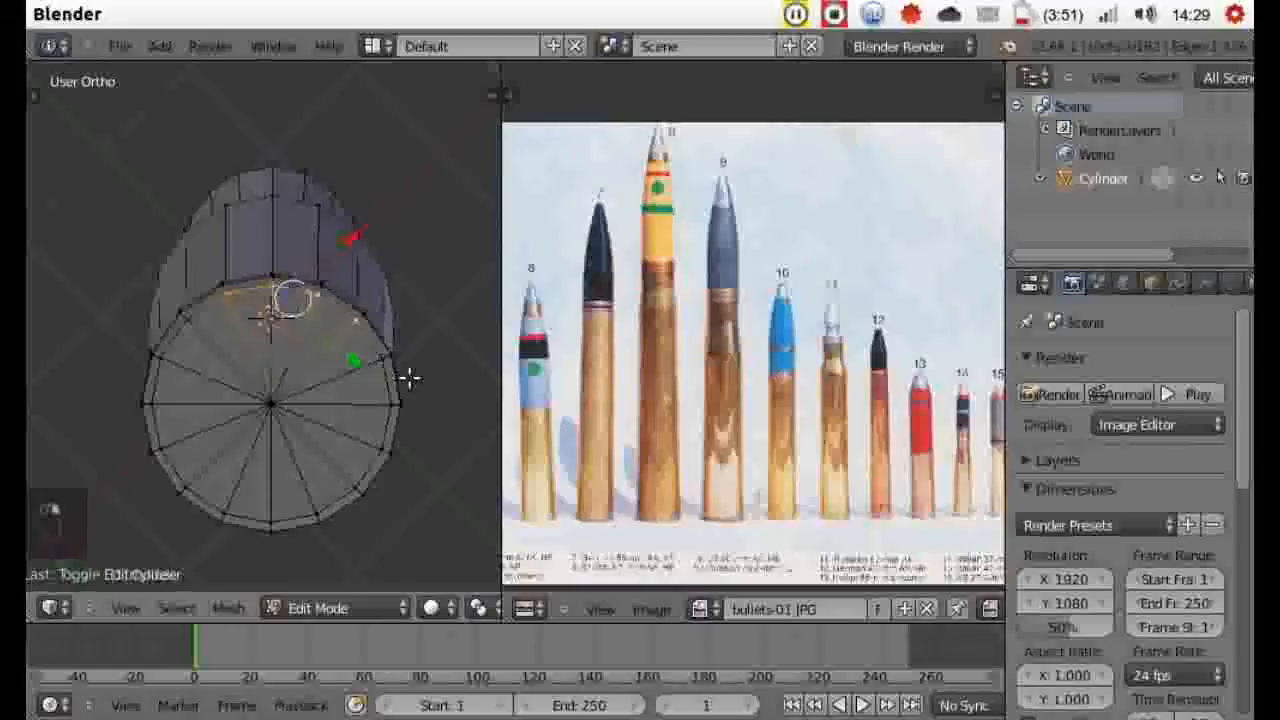
{"action": "right_click", "coordinate": [382, 368], "text": "shift"}
{"action": "right_click", "coordinate": [390, 408], "text": "shift"}
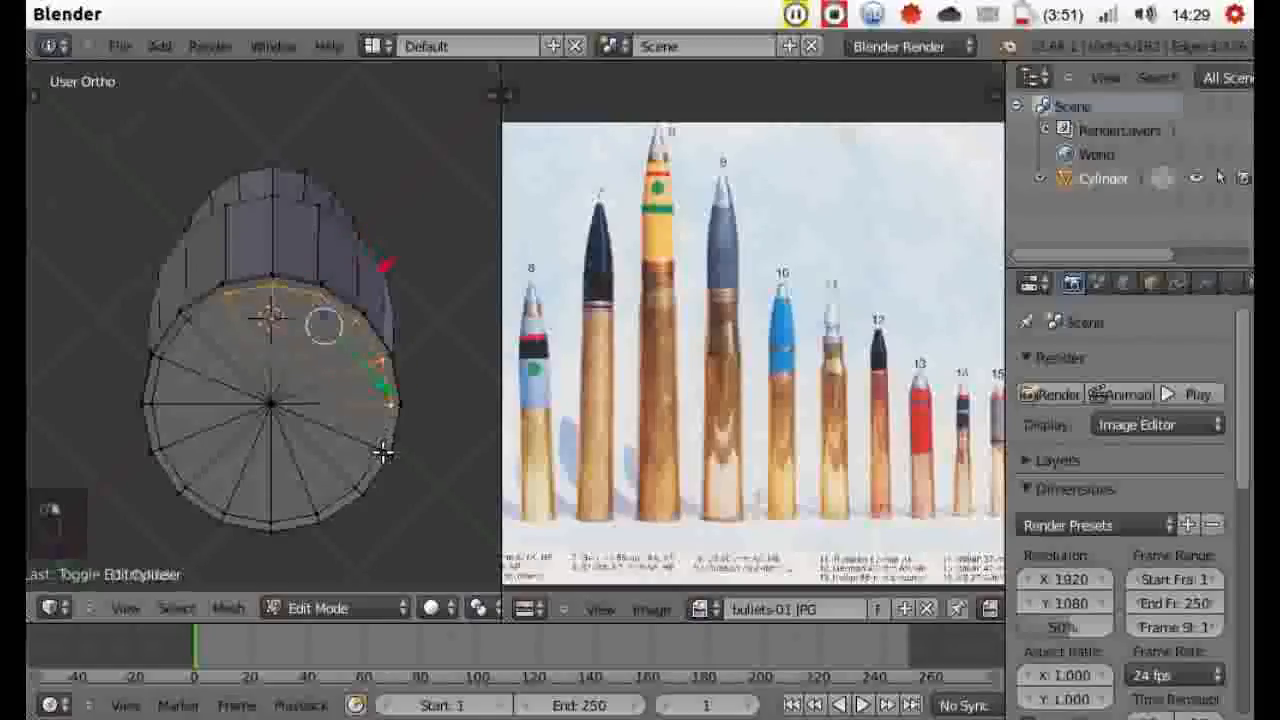
{"action": "right_click", "coordinate": [380, 450], "text": "shift"}
{"action": "right_click", "coordinate": [357, 488], "text": "shift"}
{"action": "right_click", "coordinate": [312, 515], "text": "shift"}
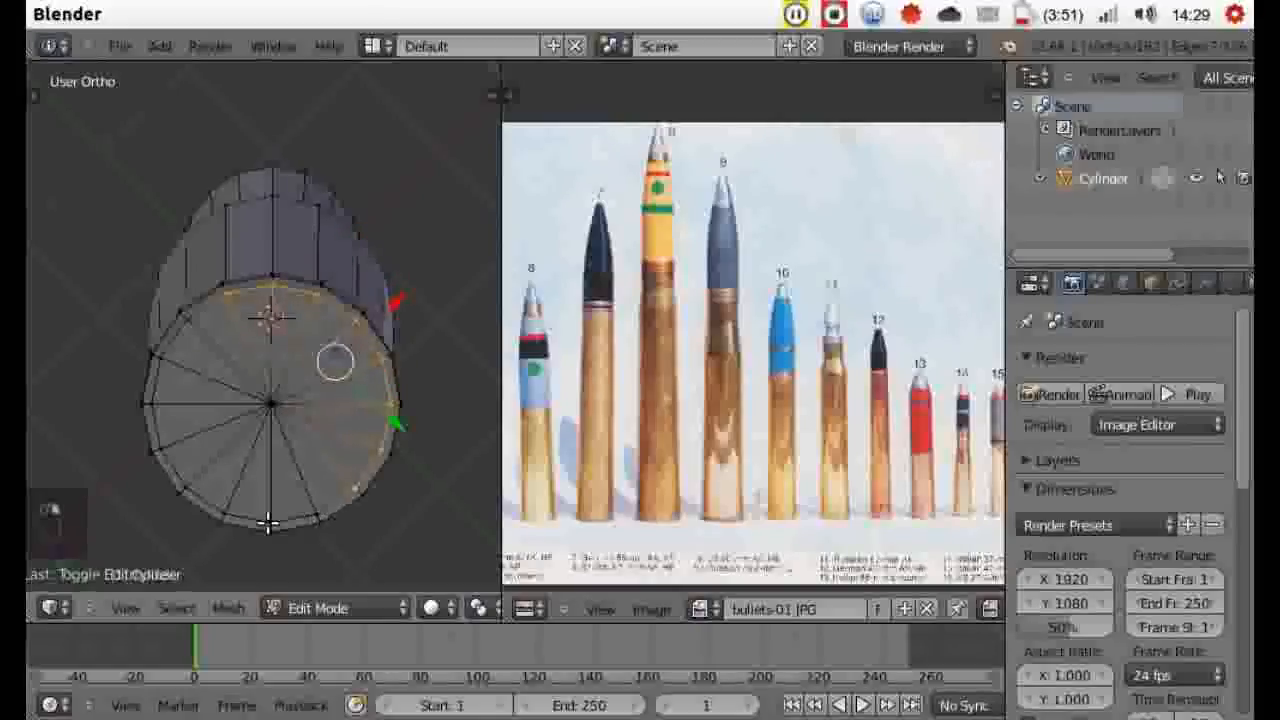
{"action": "right_click", "coordinate": [272, 526], "text": "shift"}
{"action": "right_click", "coordinate": [225, 515], "text": "shift"}
{"action": "right_click", "coordinate": [186, 487], "text": "shift"}
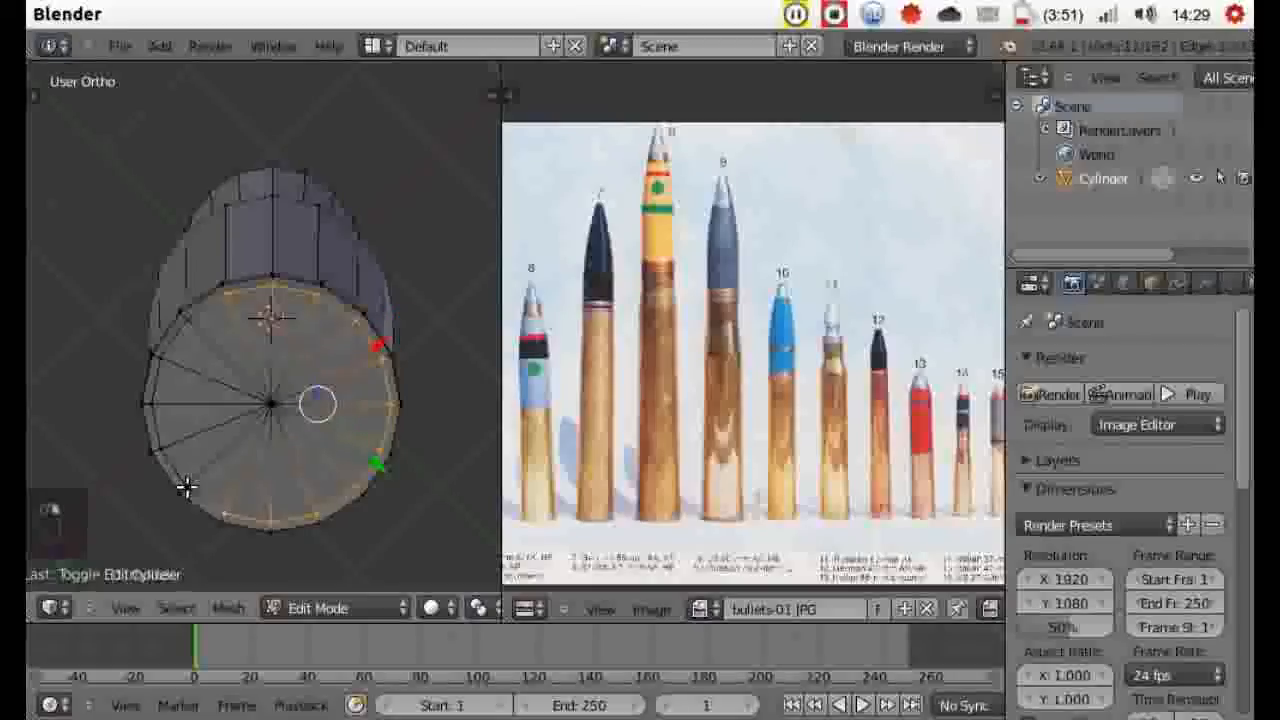
{"action": "right_click", "coordinate": [160, 462], "text": "shift"}
{"action": "right_click", "coordinate": [150, 410], "text": "shift"}
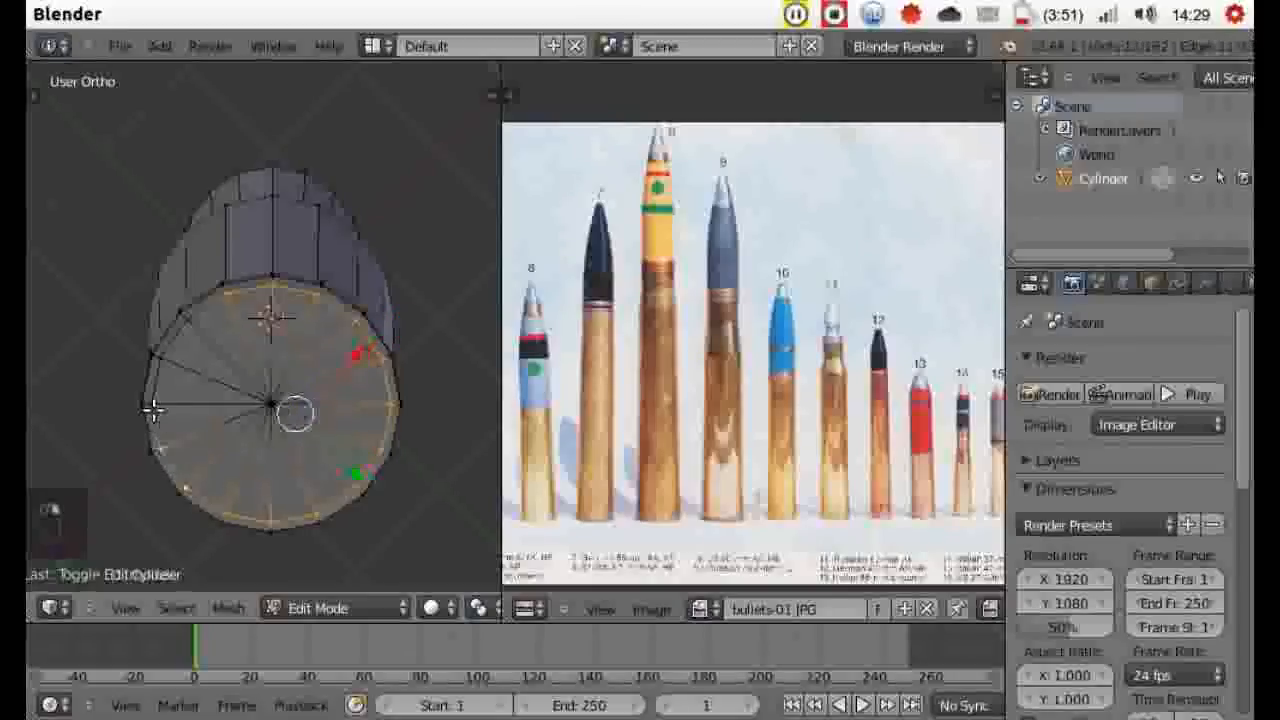
{"action": "right_click", "coordinate": [170, 350], "text": "shift"}
{"action": "right_click", "coordinate": [173, 349], "text": "shift"}
{"action": "right_click", "coordinate": [186, 318], "text": "shift"}
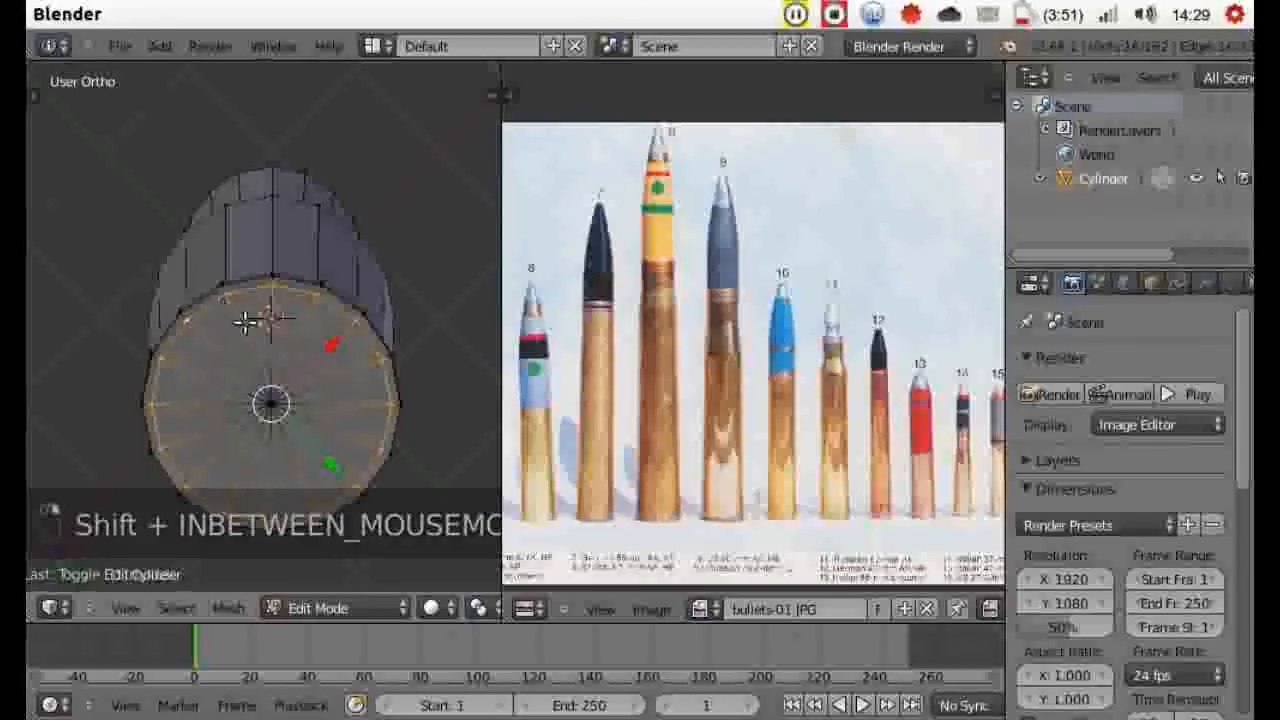
- Extrude the inner base ring and scale it inward to about 0.39
{"action": "key", "text": "e"}
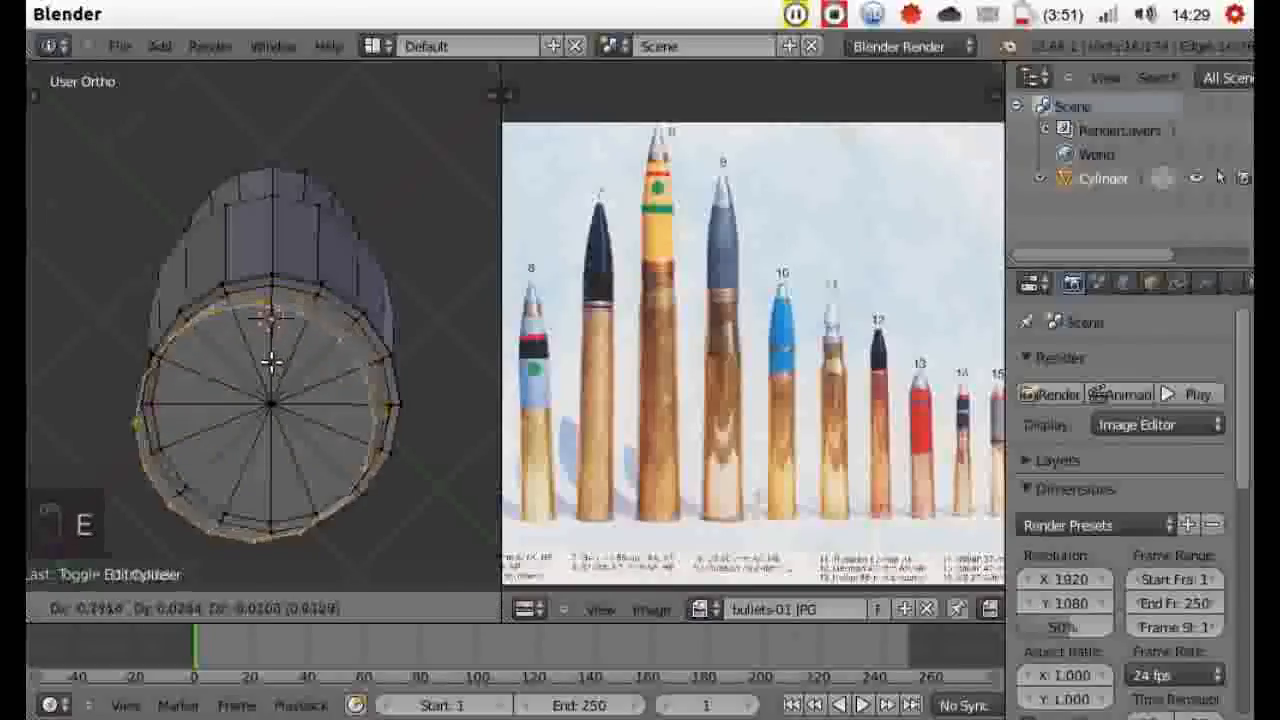
{"action": "key", "text": "s"}
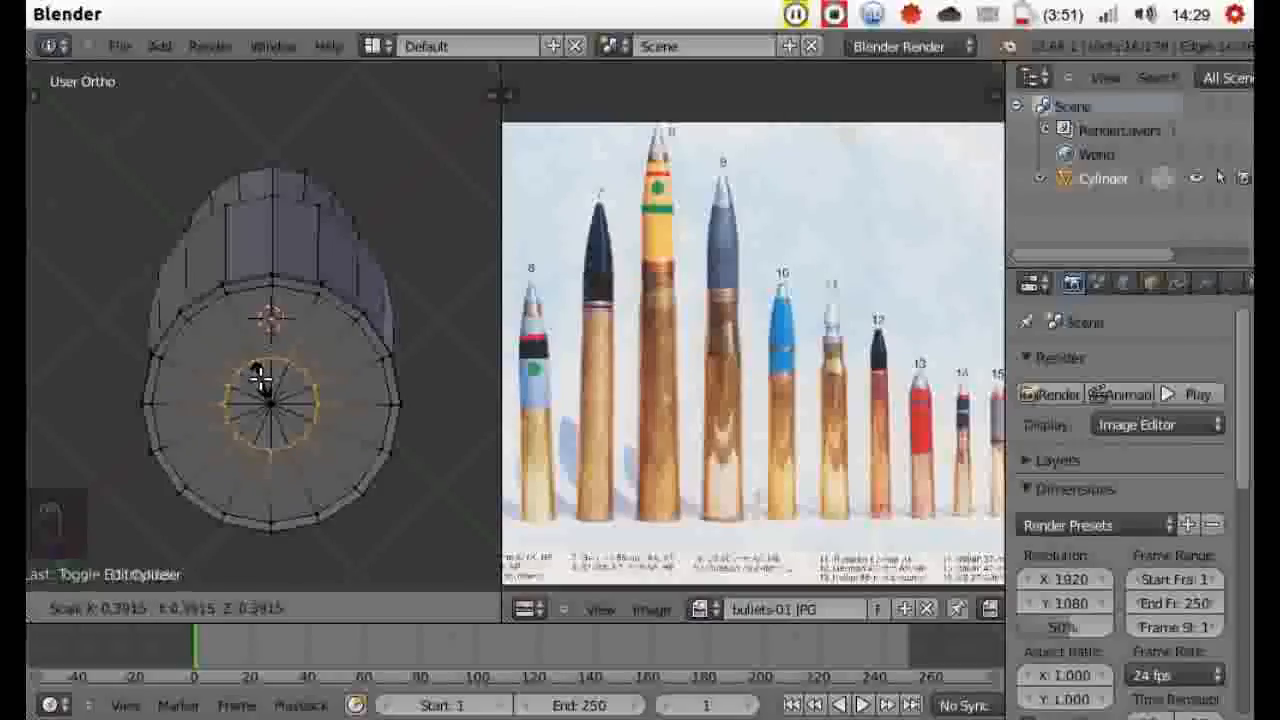
{"action": "left_click", "coordinate": [456, 375]}
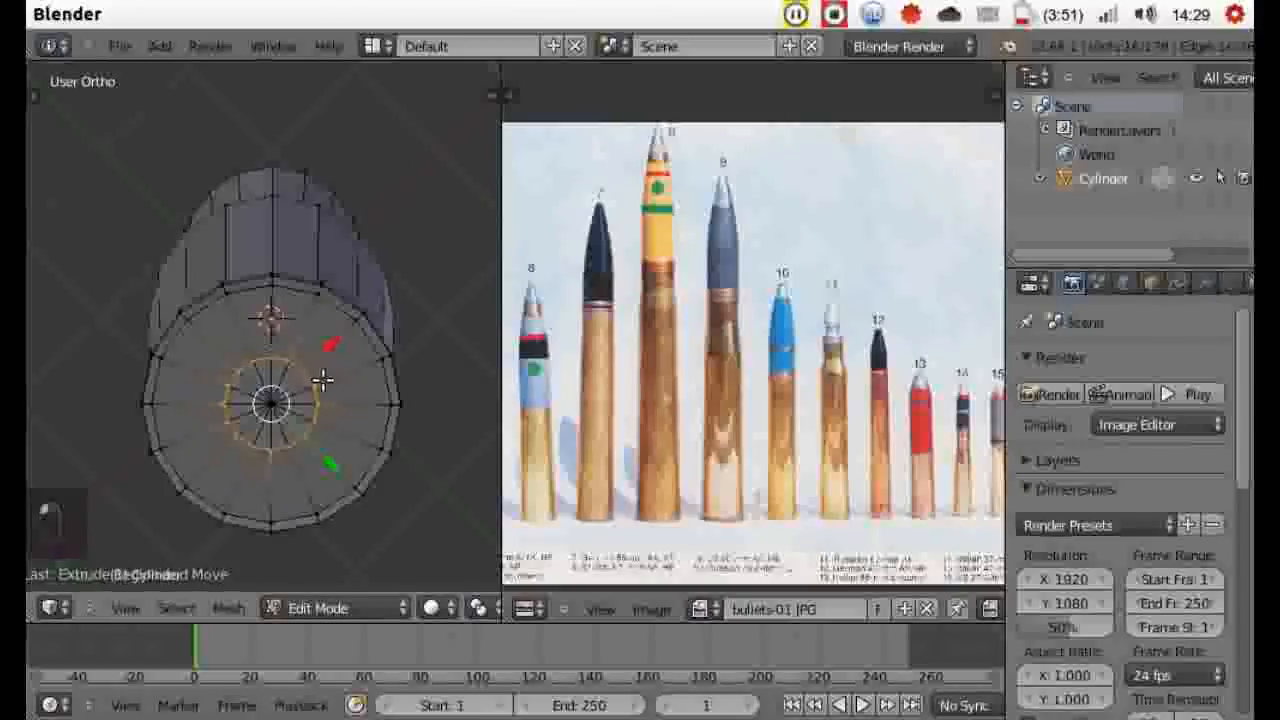
- Undo the base ring extrusion and clear the remaining vertex selection
{"action": "key", "text": "z"}
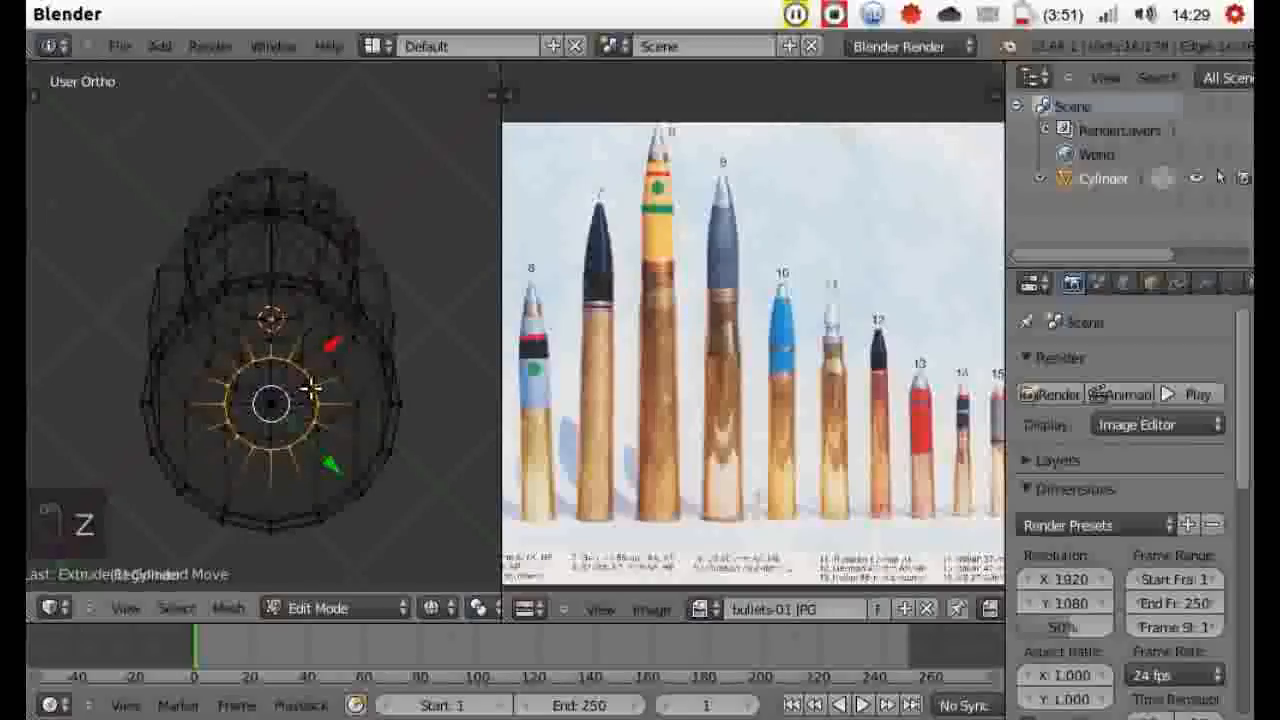
{"action": "key", "text": "ctrl+z"}
{"action": "key", "text": "ctrl+z"}
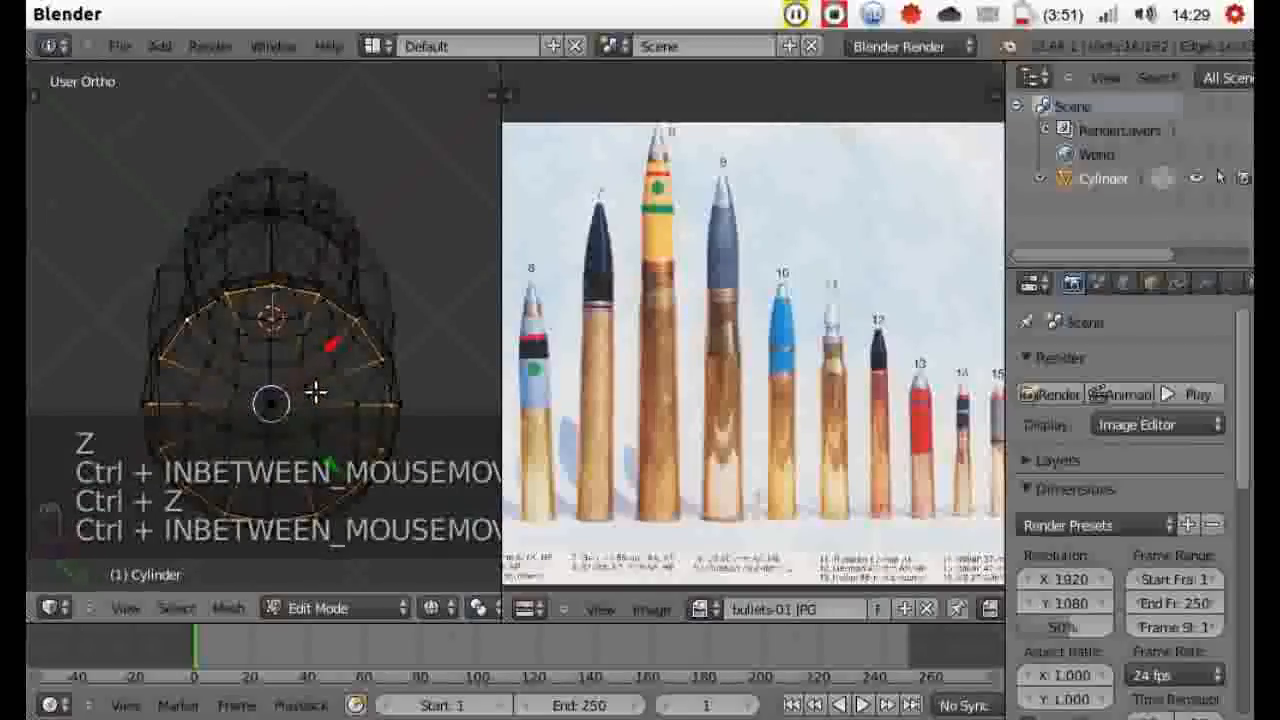
{"action": "key", "text": "ctrl+z"}
{"action": "key", "text": "ctrl+z"}
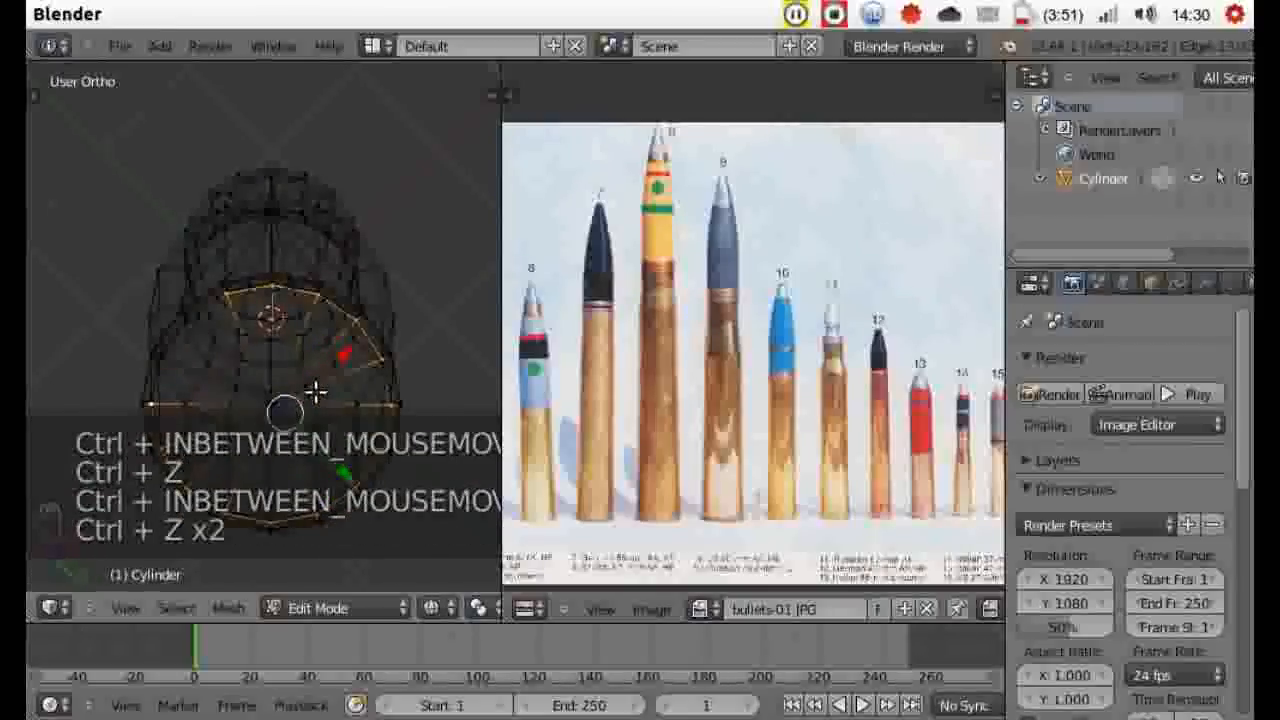
{"action": "key", "text": "a"}
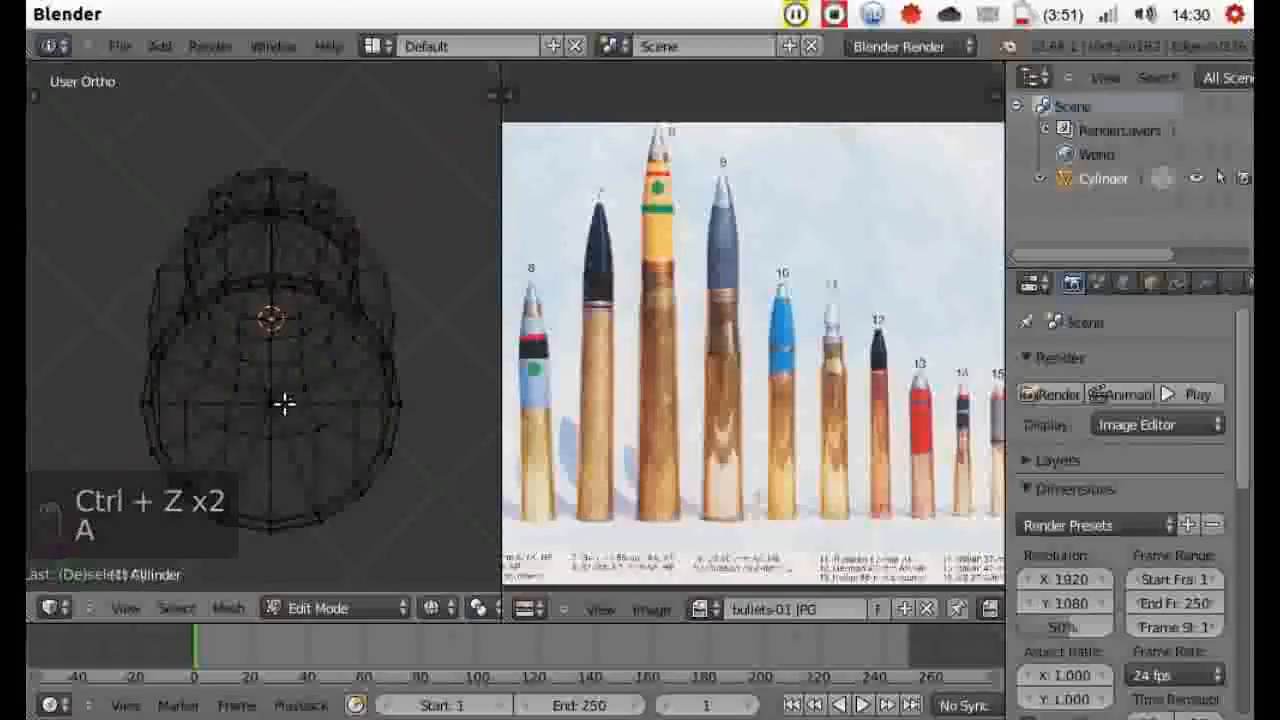
{"action": "right_click", "coordinate": [278, 401]}
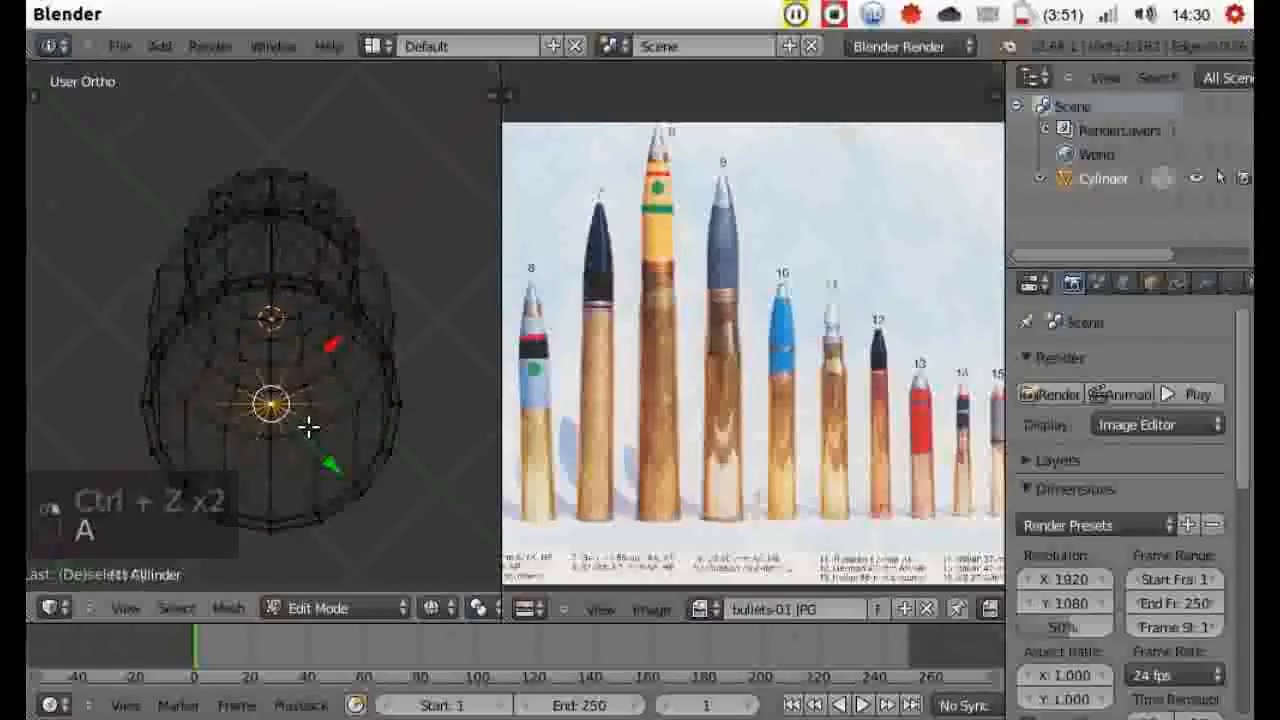
{"action": "key", "text": "a"}
{"action": "key", "text": "ctrl+r"}
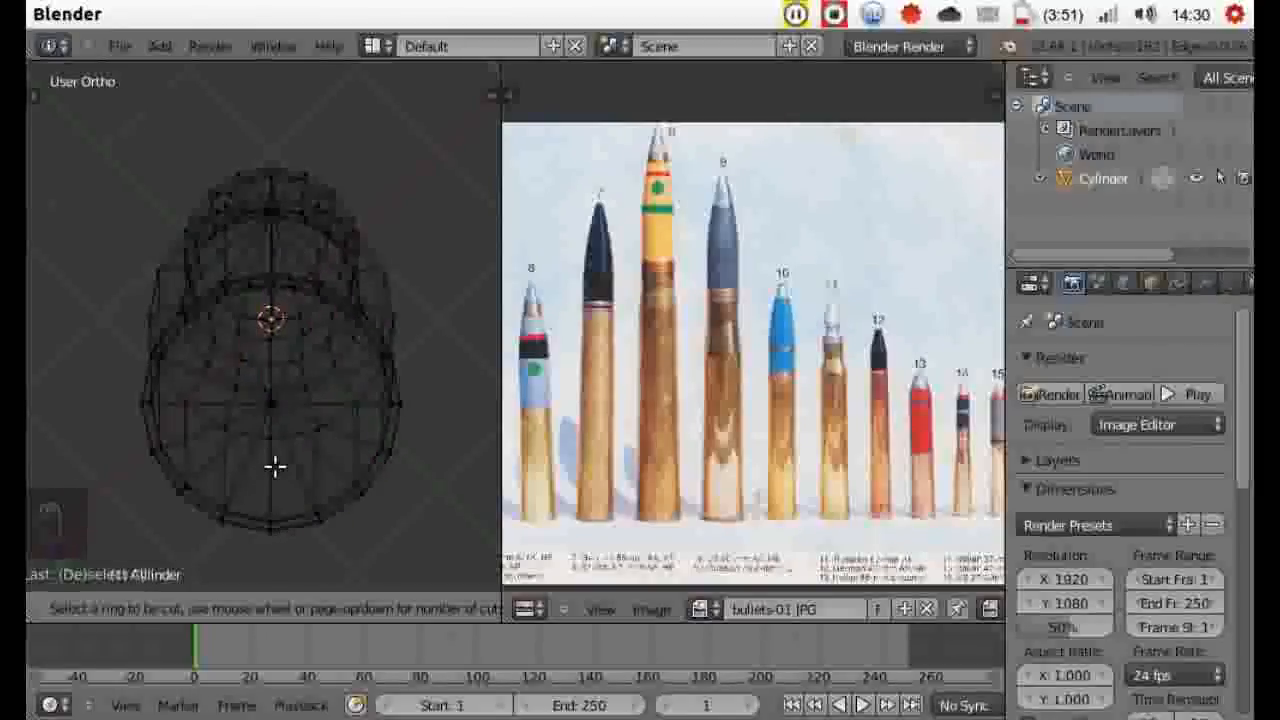
{"action": "key", "text": "Escape"}
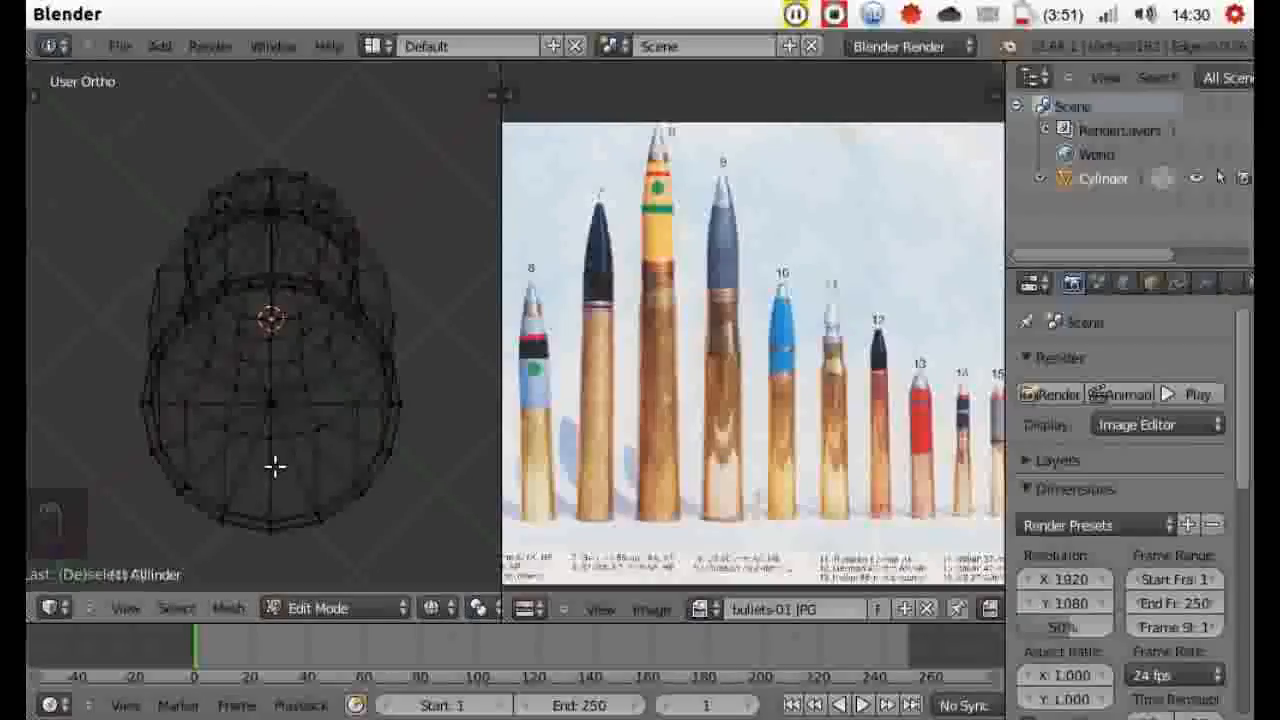
{"action": "key", "text": "z"}
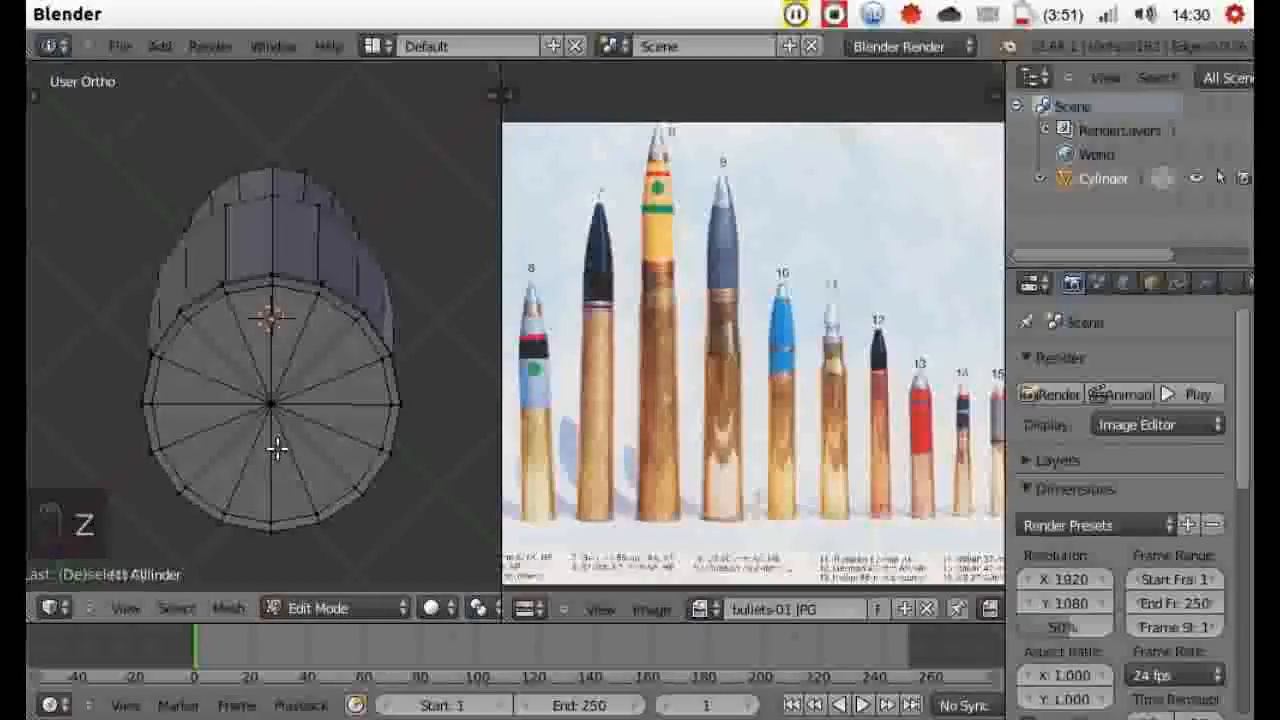
- Select every vertex of the inner ring around the case's flat base, leaving the centre vertex unselected
{"action": "right_click", "coordinate": [391, 407]}
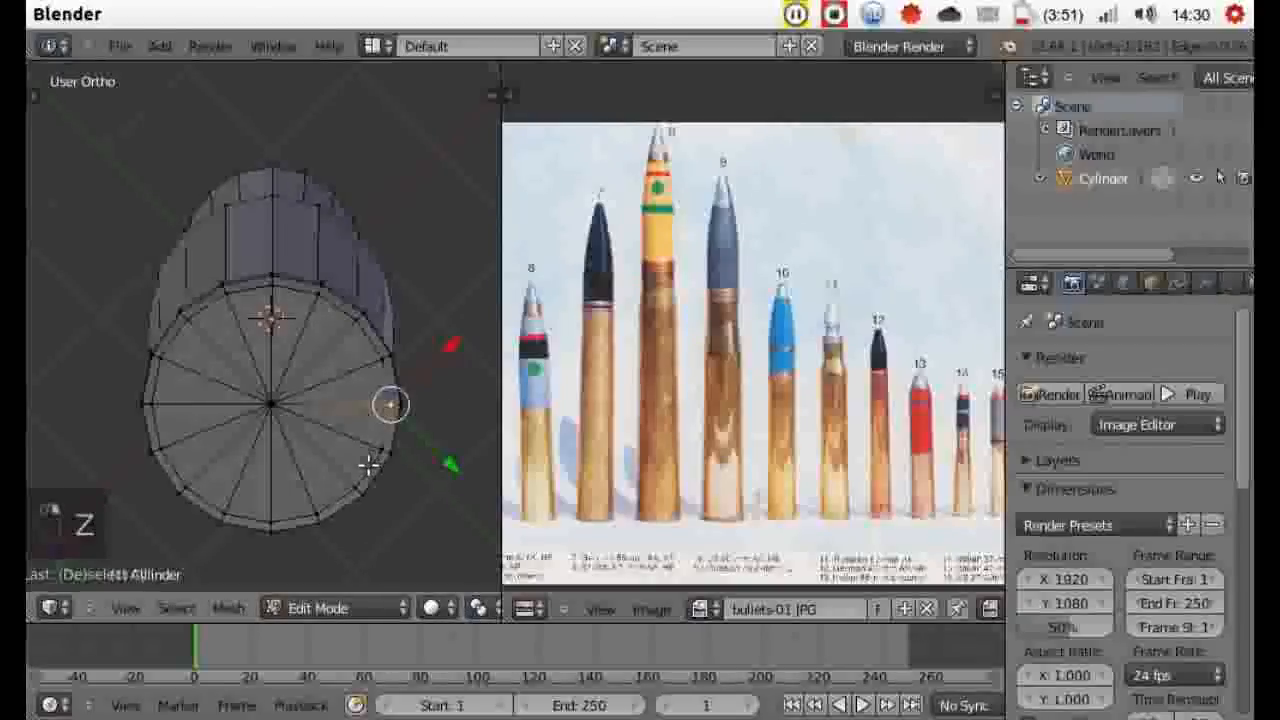
{"action": "right_click", "coordinate": [380, 452], "text": "shift"}
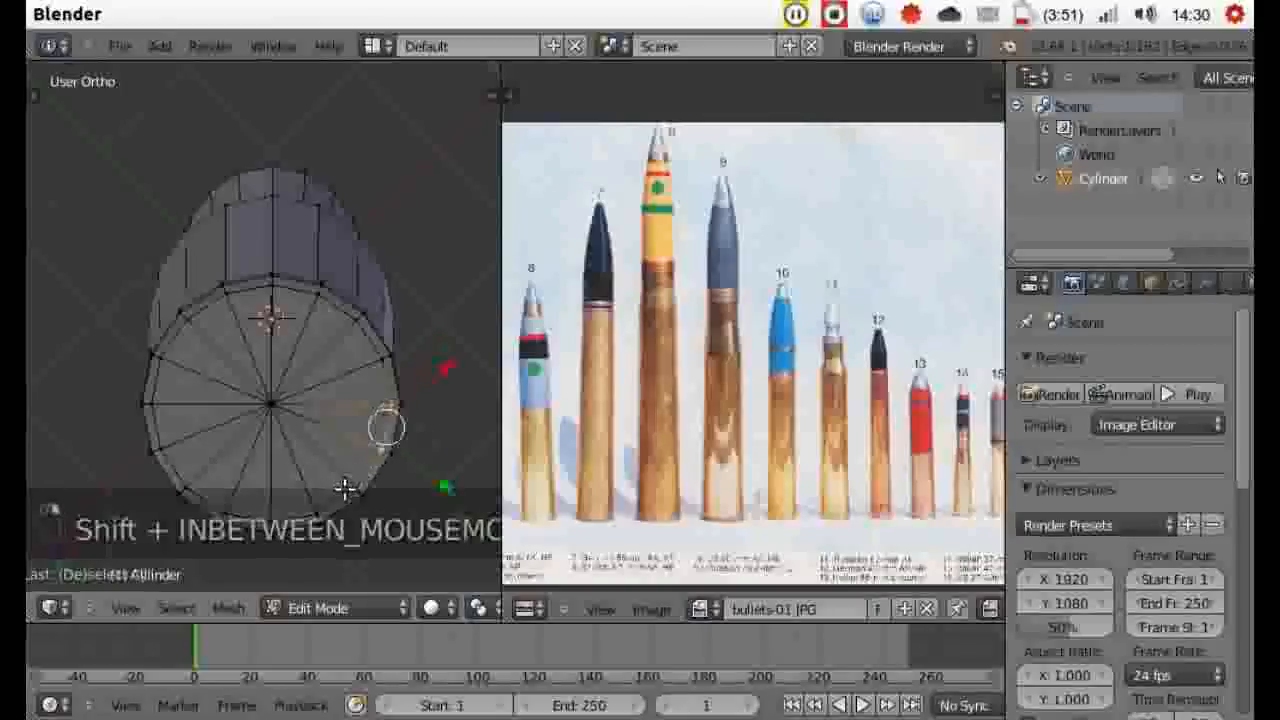
{"action": "right_click", "coordinate": [352, 490], "text": "shift"}
{"action": "right_click", "coordinate": [306, 504], "text": "shift"}
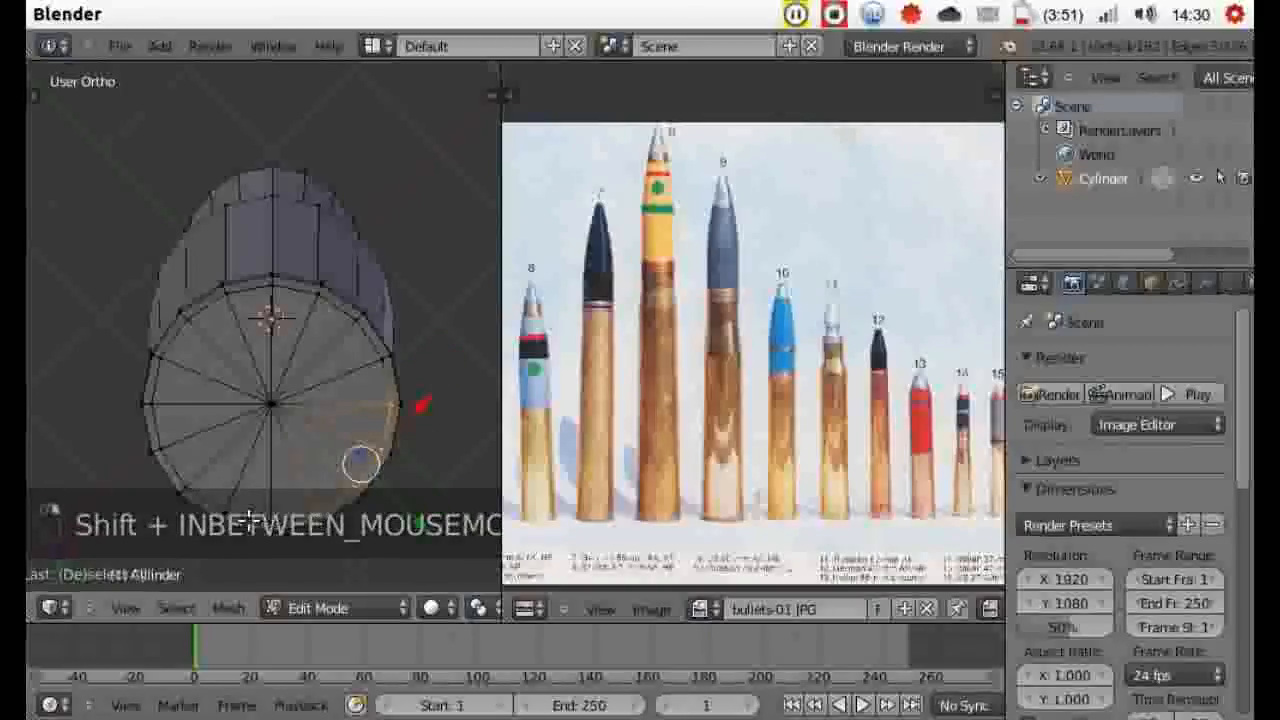
{"action": "right_click", "coordinate": [271, 512], "text": "shift"}
{"action": "right_click", "coordinate": [190, 488], "text": "shift"}
{"action": "right_click", "coordinate": [163, 449], "text": "shift"}
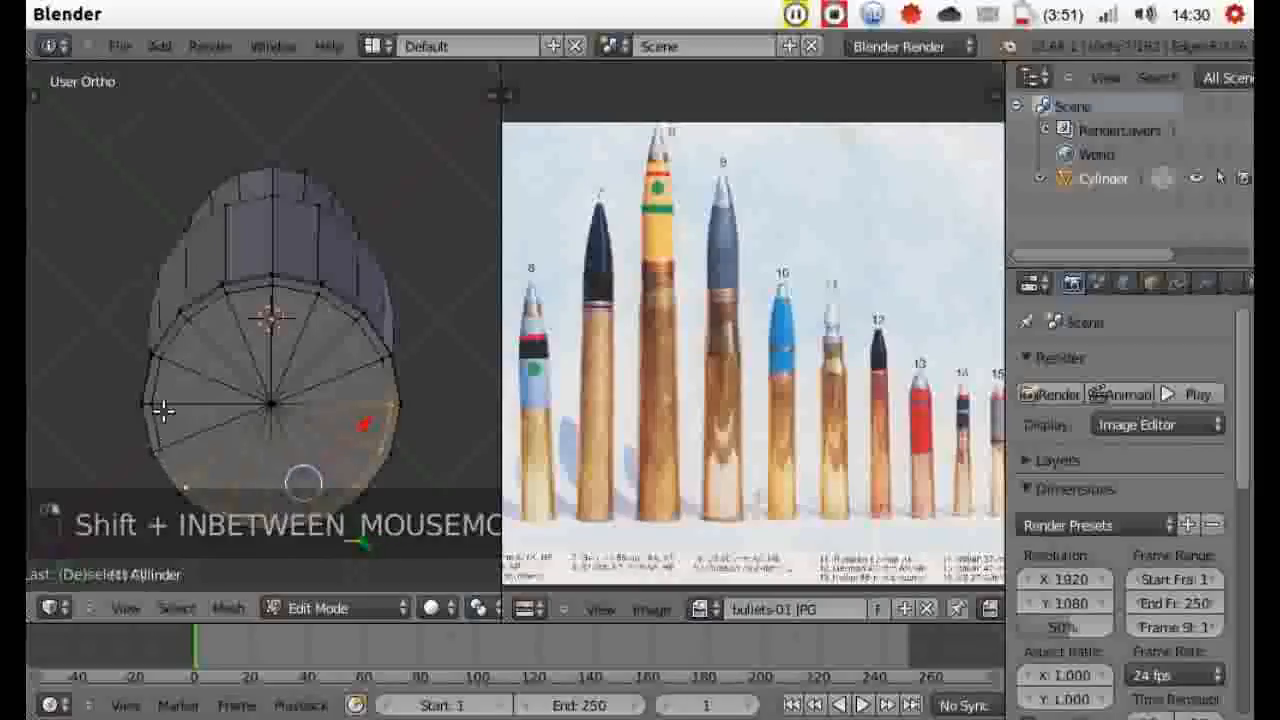
{"action": "right_click", "coordinate": [157, 405], "text": "shift"}
{"action": "right_click", "coordinate": [163, 362], "text": "shift"}
{"action": "right_click", "coordinate": [184, 317], "text": "shift"}
{"action": "right_click", "coordinate": [223, 289], "text": "shift"}
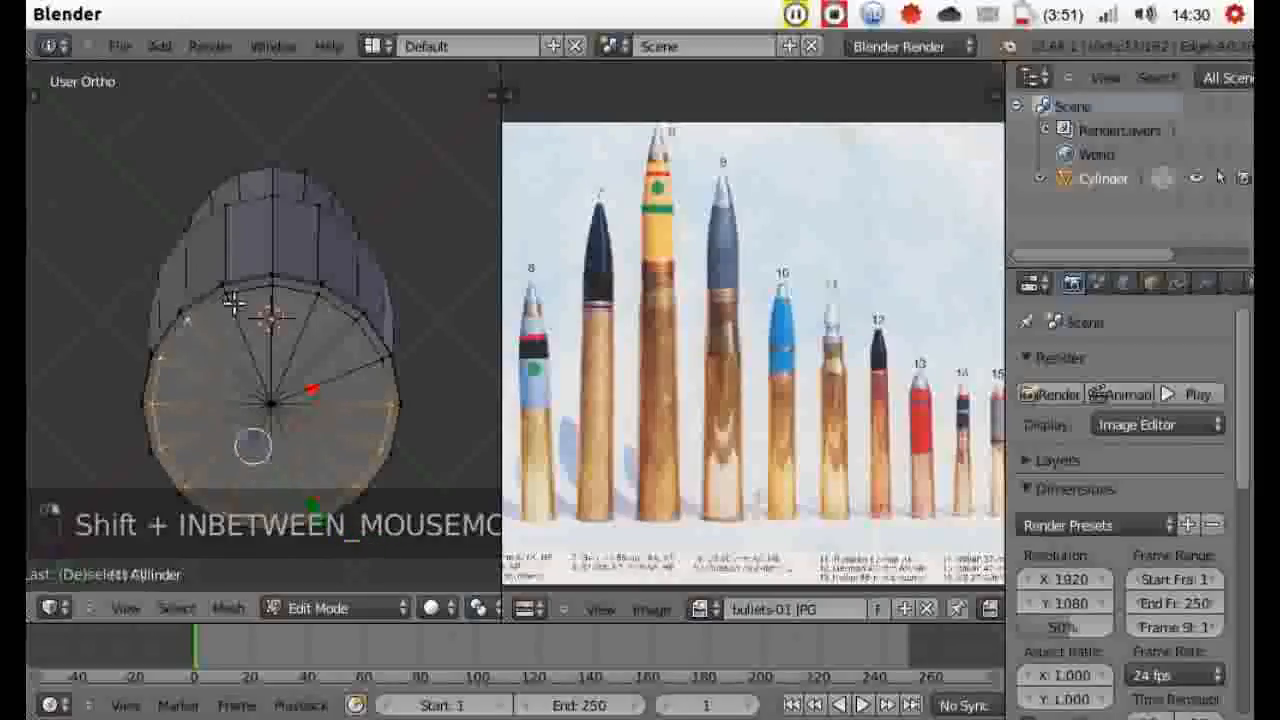
{"action": "right_click", "coordinate": [273, 280], "text": "shift"}
{"action": "right_click", "coordinate": [318, 294], "text": "shift"}
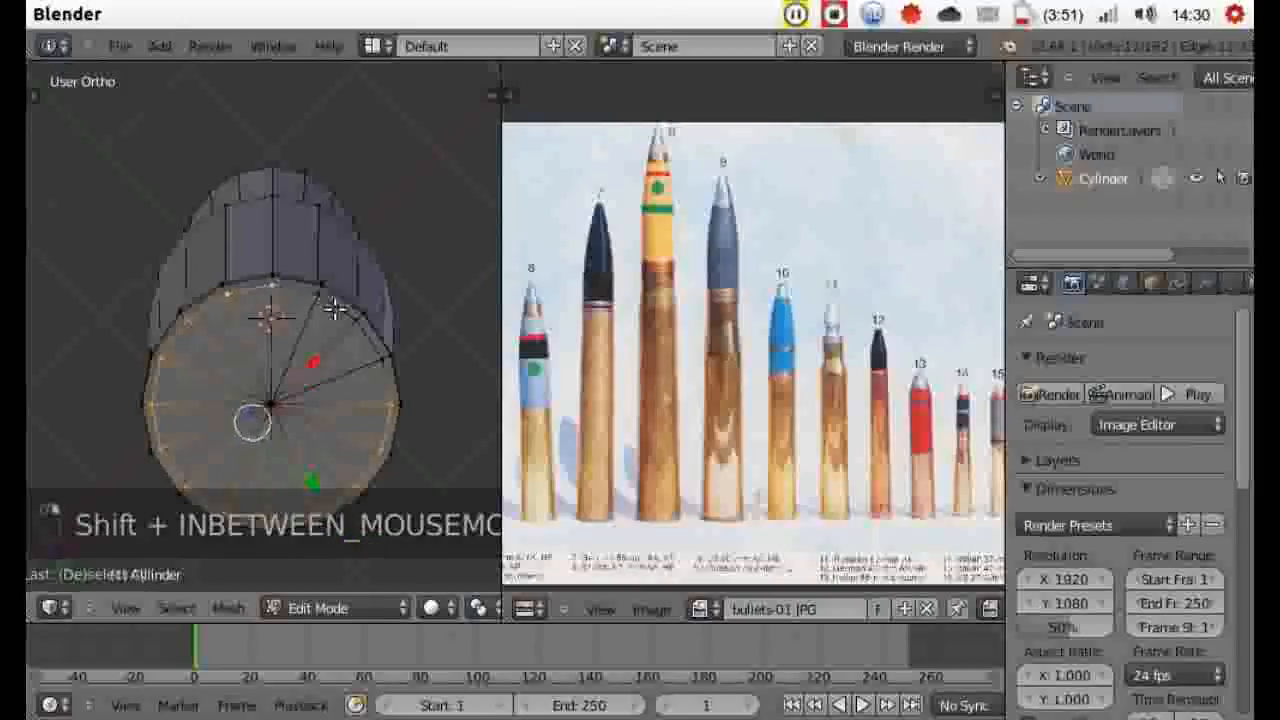
{"action": "right_click", "coordinate": [352, 318], "text": "shift"}
{"action": "right_click", "coordinate": [374, 348], "text": "shift"}
{"action": "right_click", "coordinate": [378, 362], "text": "shift"}
{"action": "right_click", "coordinate": [377, 363], "text": "shift"}
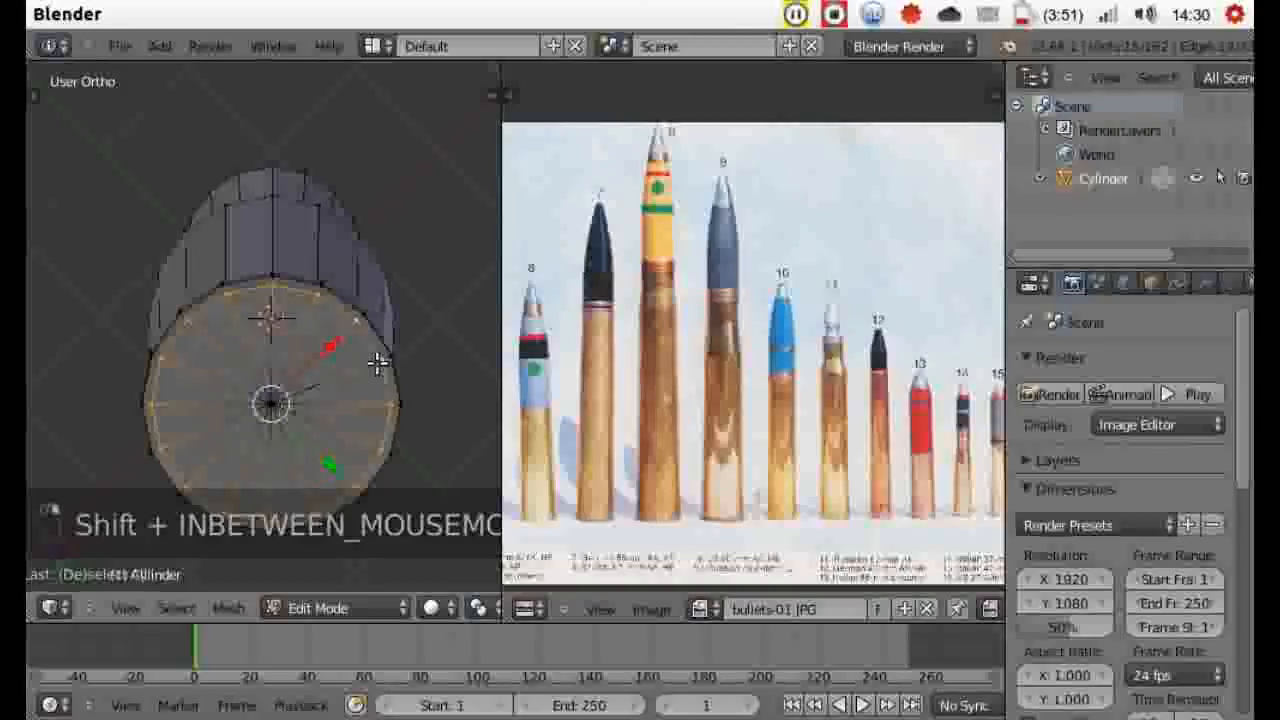
- Extrude the inner base ring and scale it inward to about 0.28, then clear the selection
{"action": "key", "text": "e"}
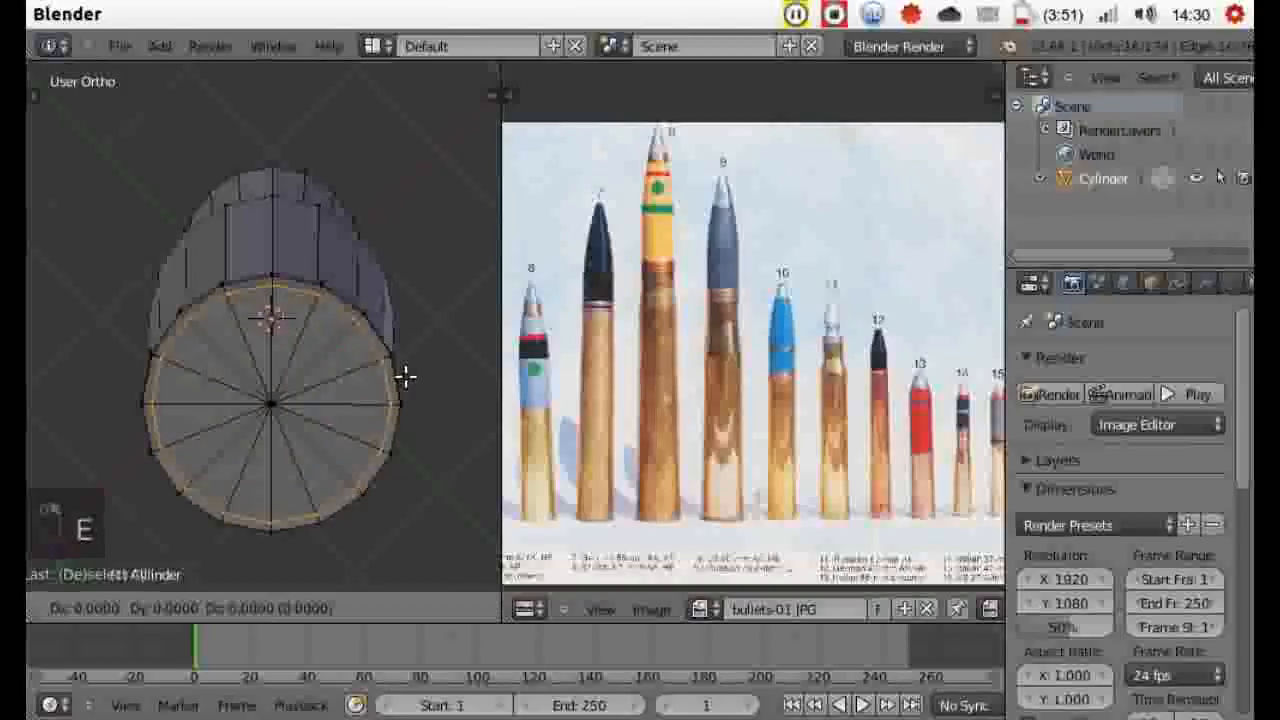
{"action": "key", "text": "s"}
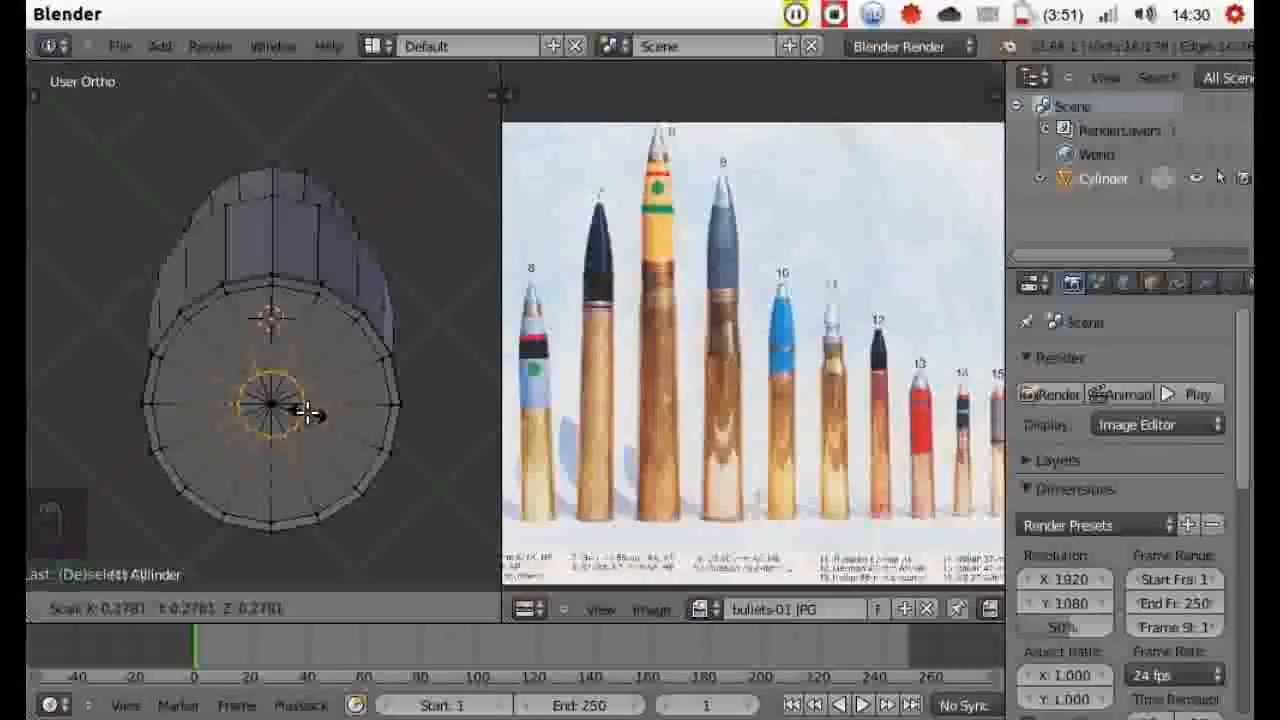
{"action": "left_click", "coordinate": [308, 412]}
{"action": "key", "text": "a"}
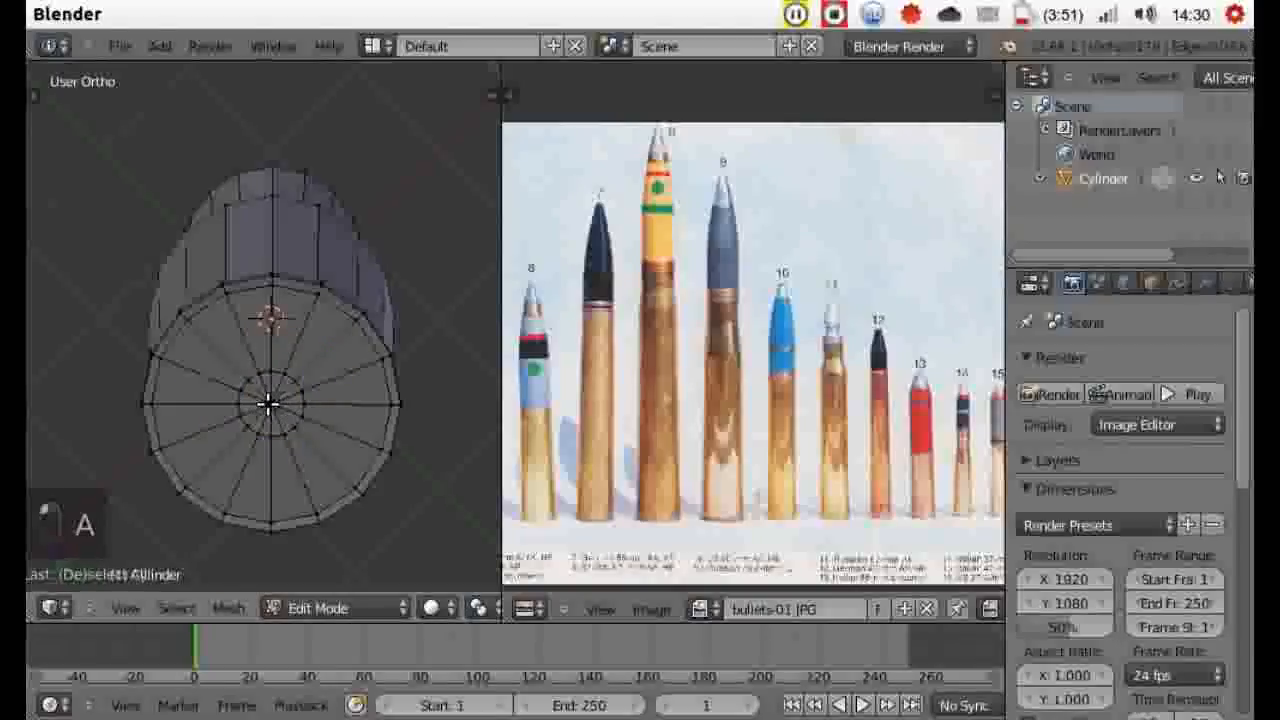
- Delete the centre vertex of the base to open a round hole inside the small ring
{"action": "right_click", "coordinate": [268, 403]}
{"action": "key", "text": "x"}
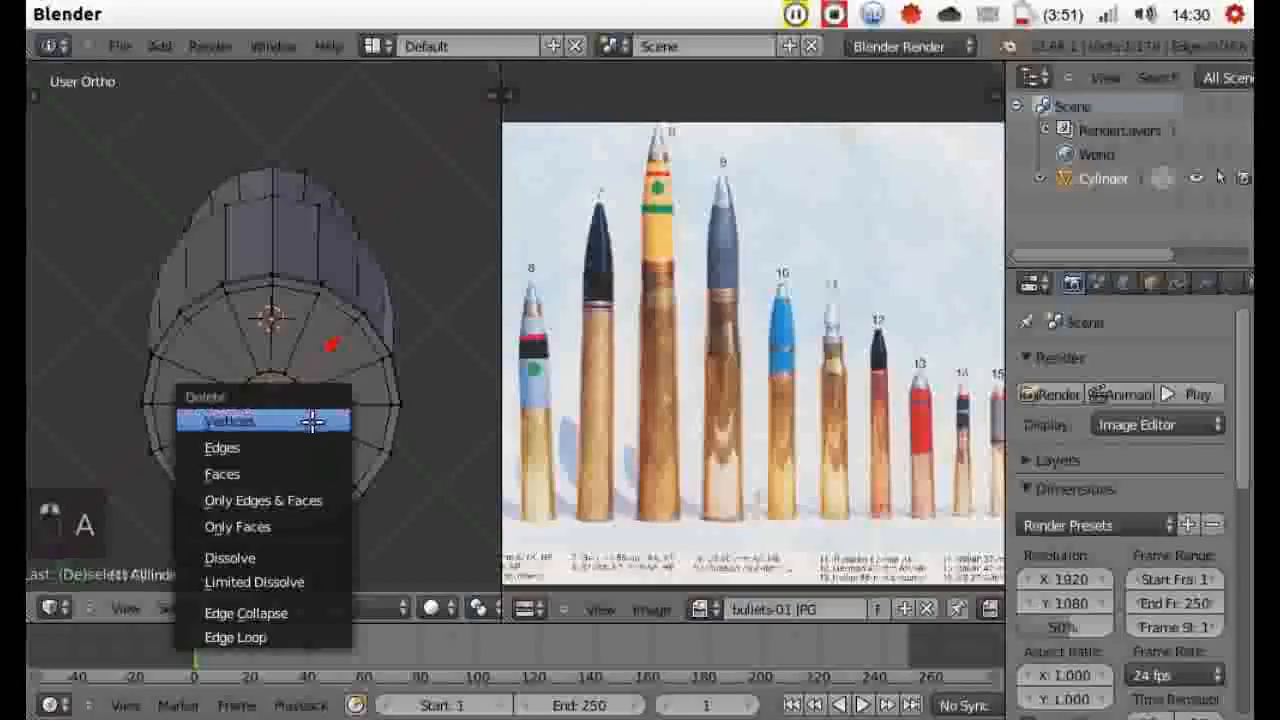
{"action": "left_click", "coordinate": [312, 421]}
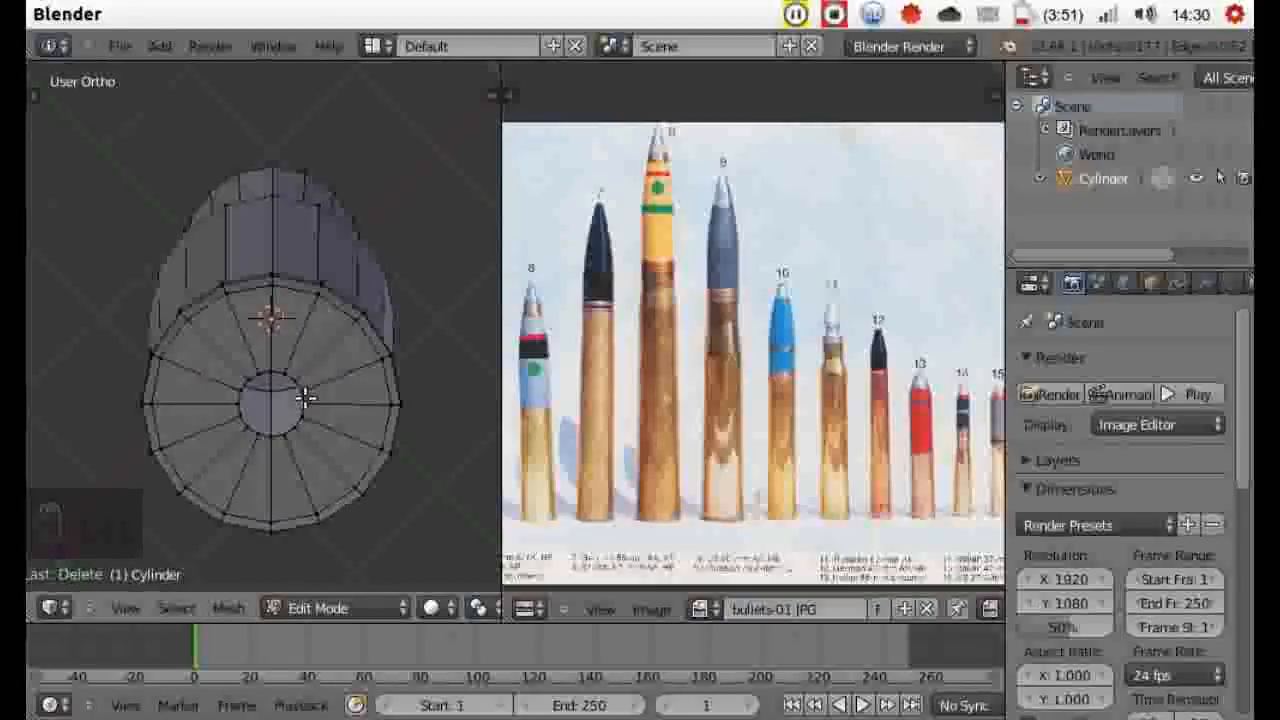
- Select the edge loop around the base hole and scale it down slightly
{"action": "right_click", "coordinate": [302, 398], "text": "alt+shift"}
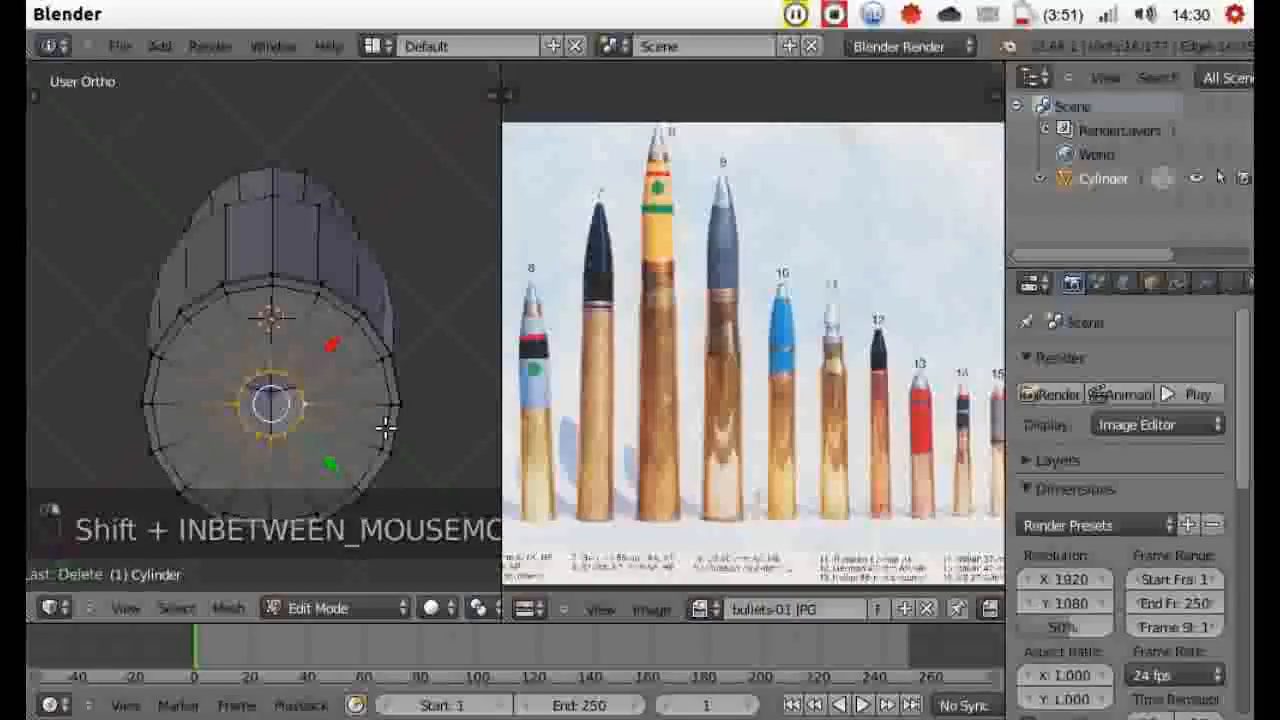
{"action": "key", "text": "s"}
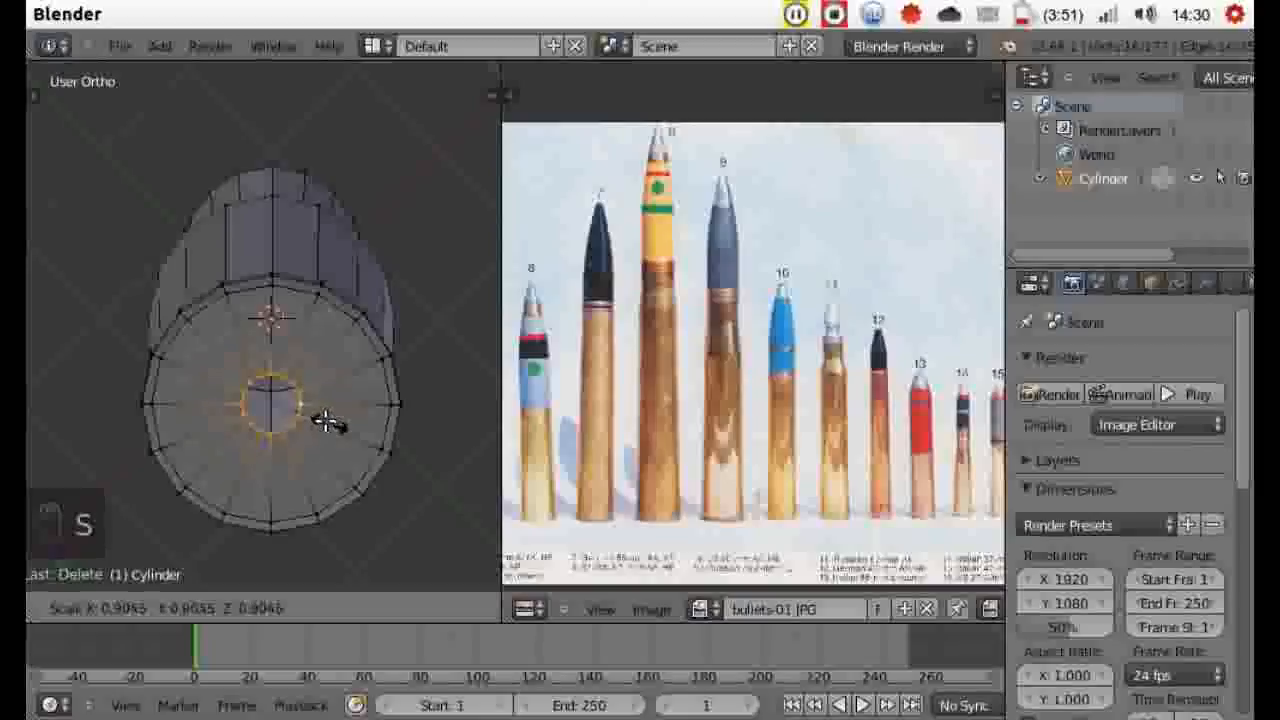
{"action": "left_click", "coordinate": [323, 420]}
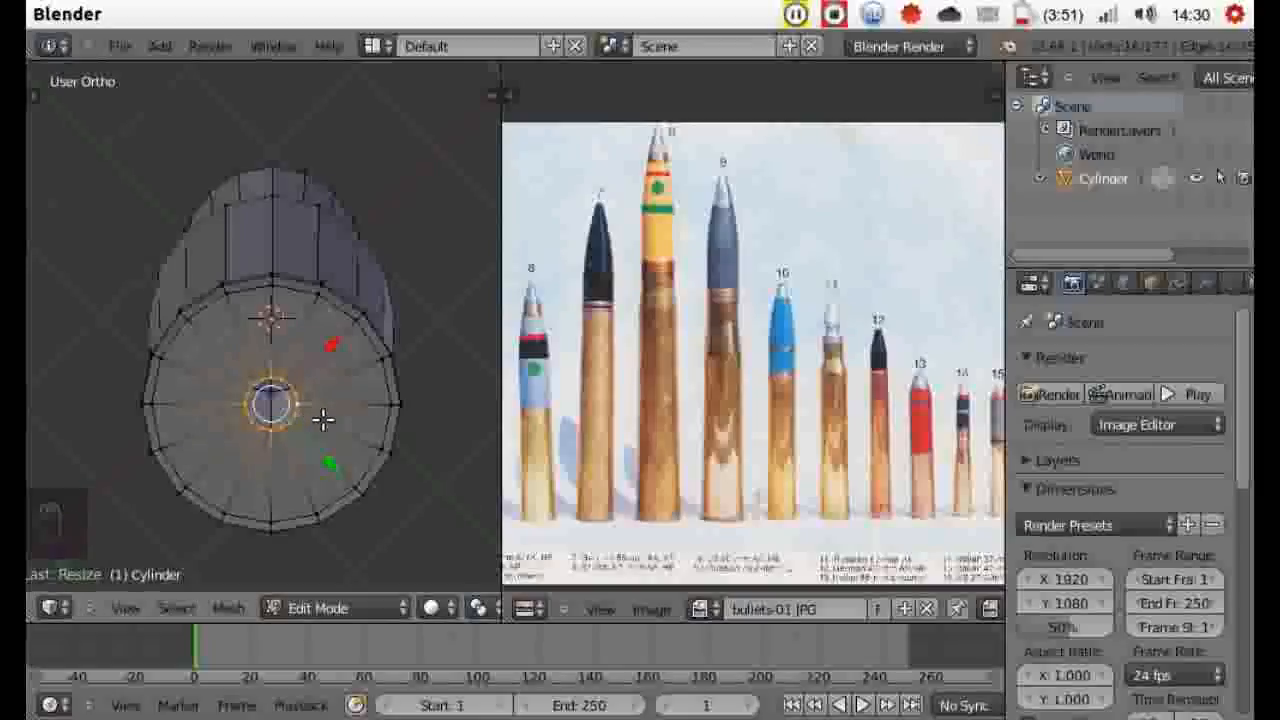
- Extrude the hole's edge loop about 0.39 along Z into the case, fill it with a face and clear the selection
{"action": "key", "text": "e"}
{"action": "key", "text": "z"}
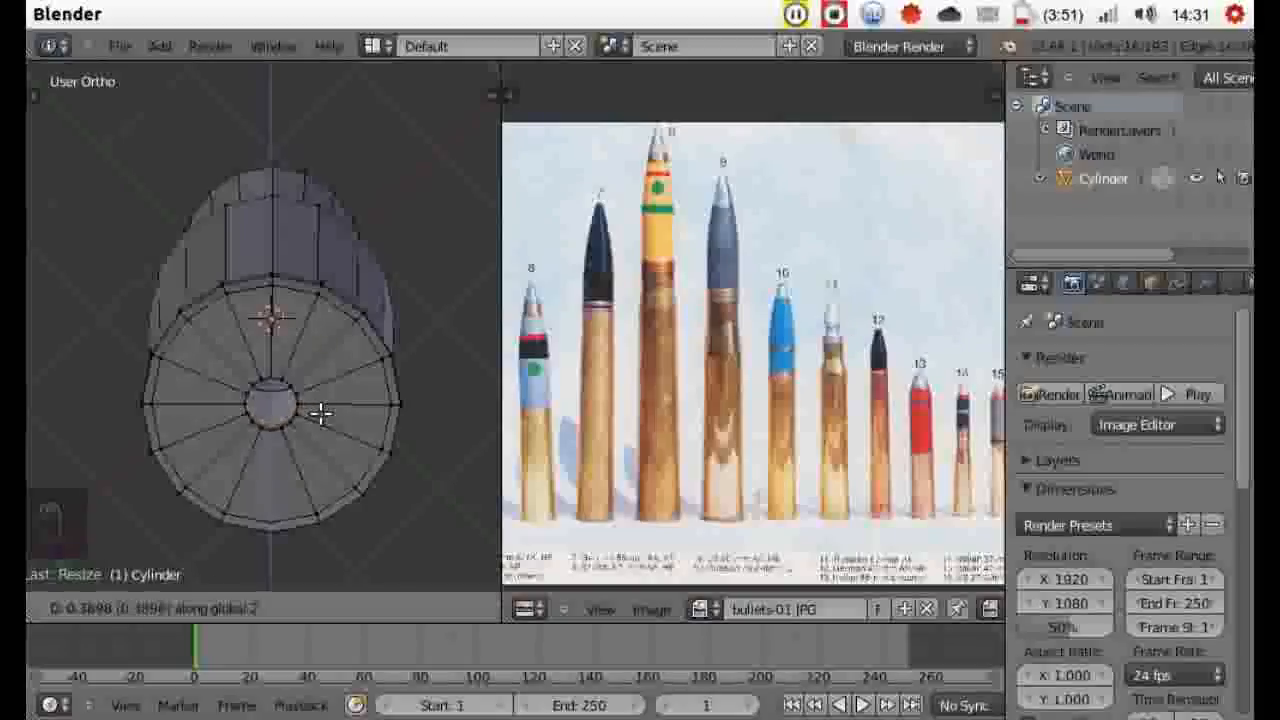
{"action": "left_click", "coordinate": [320, 413]}
{"action": "key", "text": "f"}
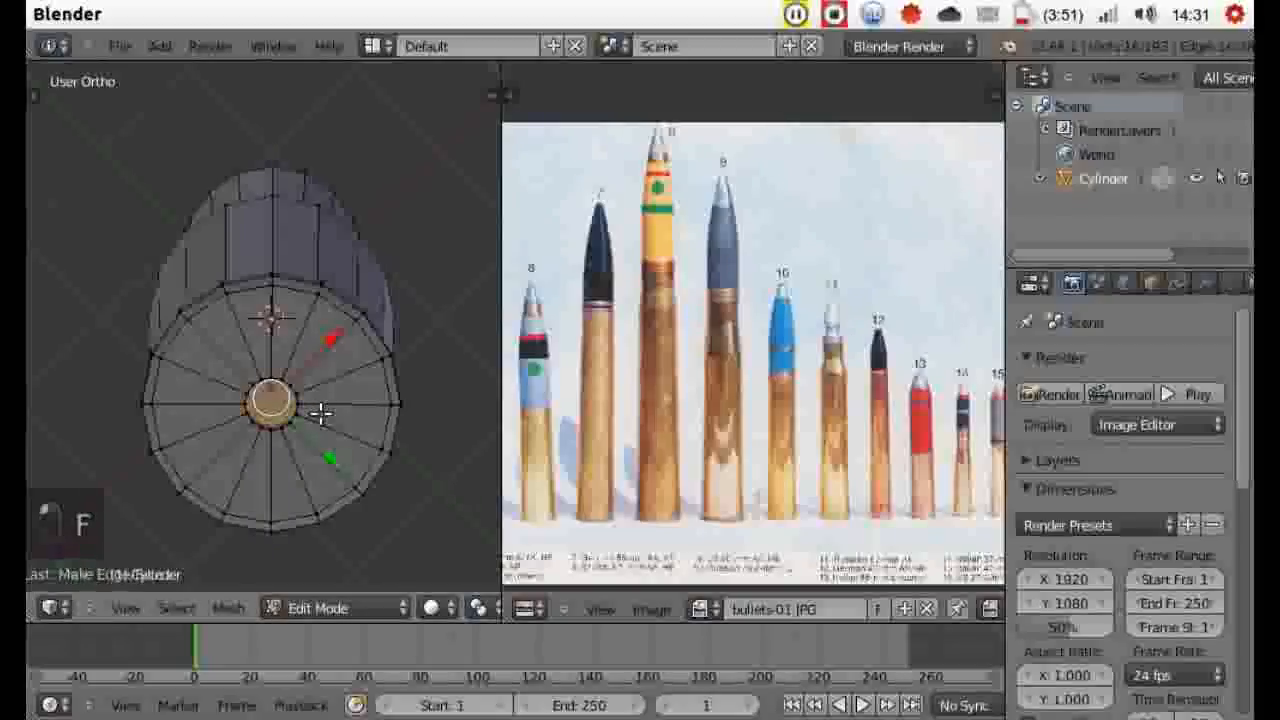
{"action": "key", "text": "a"}
- Make the primer recess shallower by moving its inner end face about -0.22 along Z in the right wireframe view, then restore solid shading
{"action": "middle_click_drag", "start_coordinate": [371, 329], "coordinate": [425, 346]}
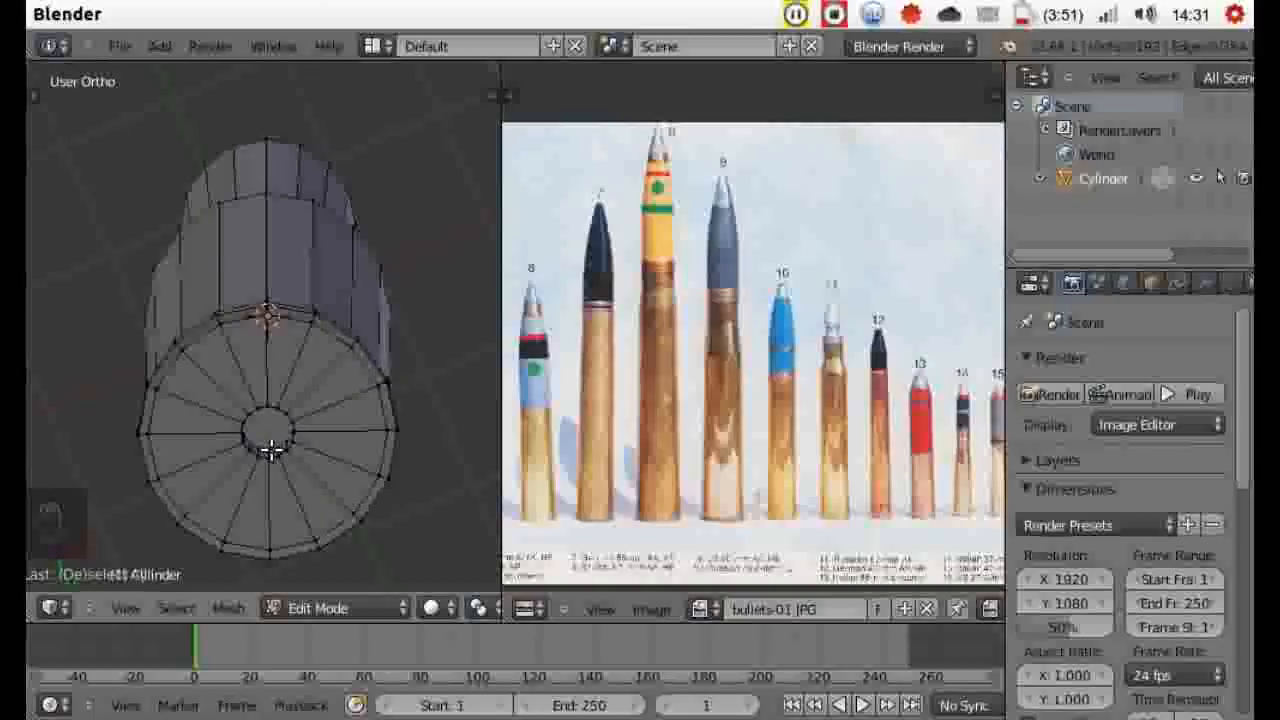
{"action": "right_click", "coordinate": [268, 446]}
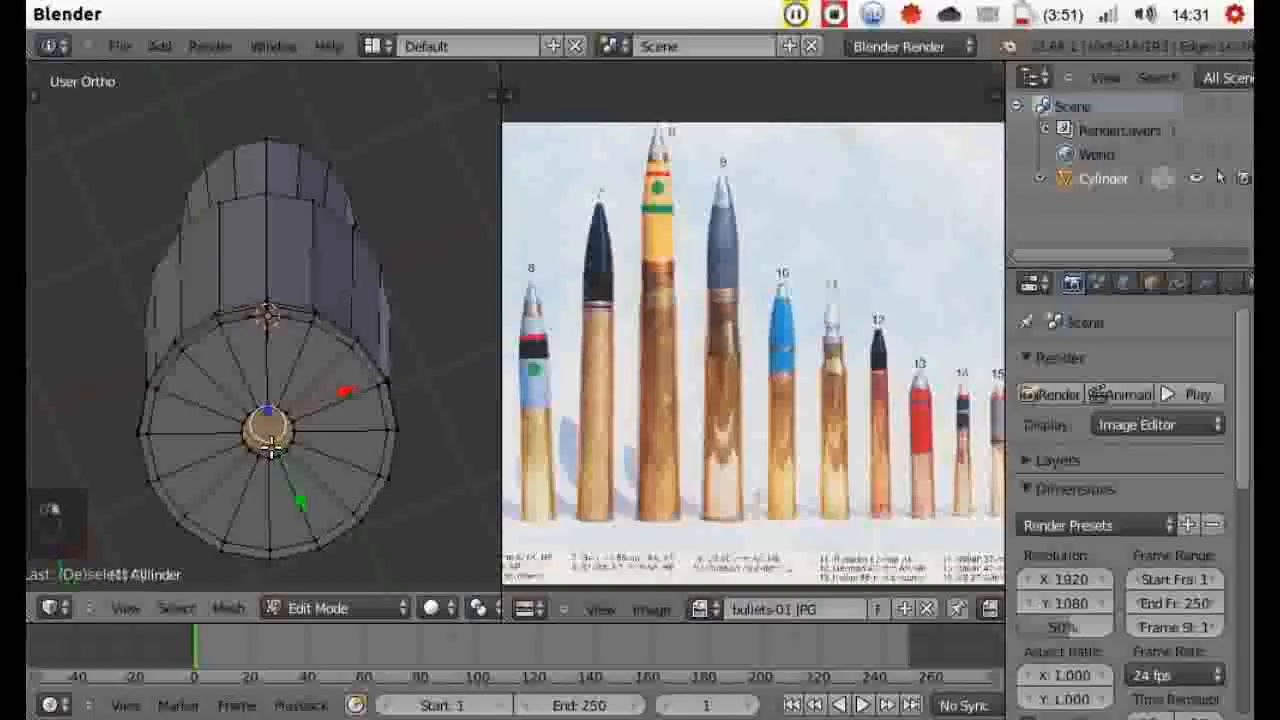
{"action": "middle_click_drag", "start_coordinate": [334, 302], "coordinate": [142, 615]}
{"action": "left_click", "coordinate": [130, 609]}
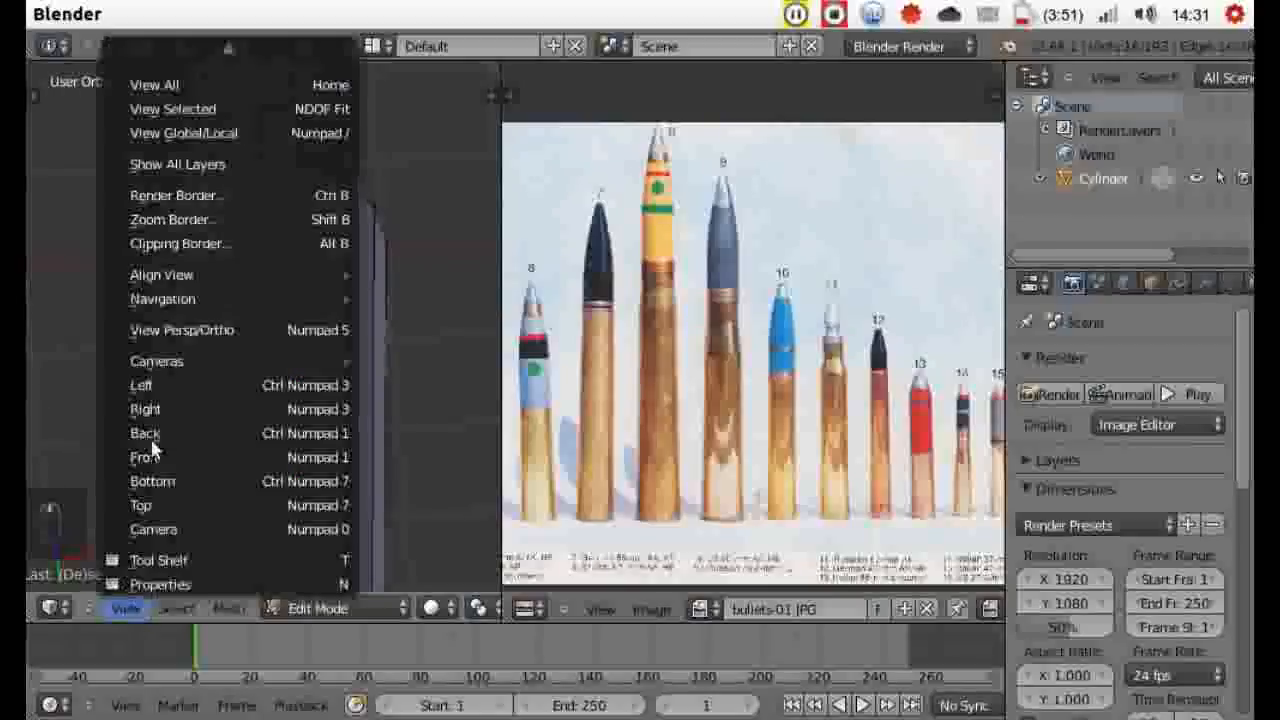
{"action": "left_click", "coordinate": [159, 408]}
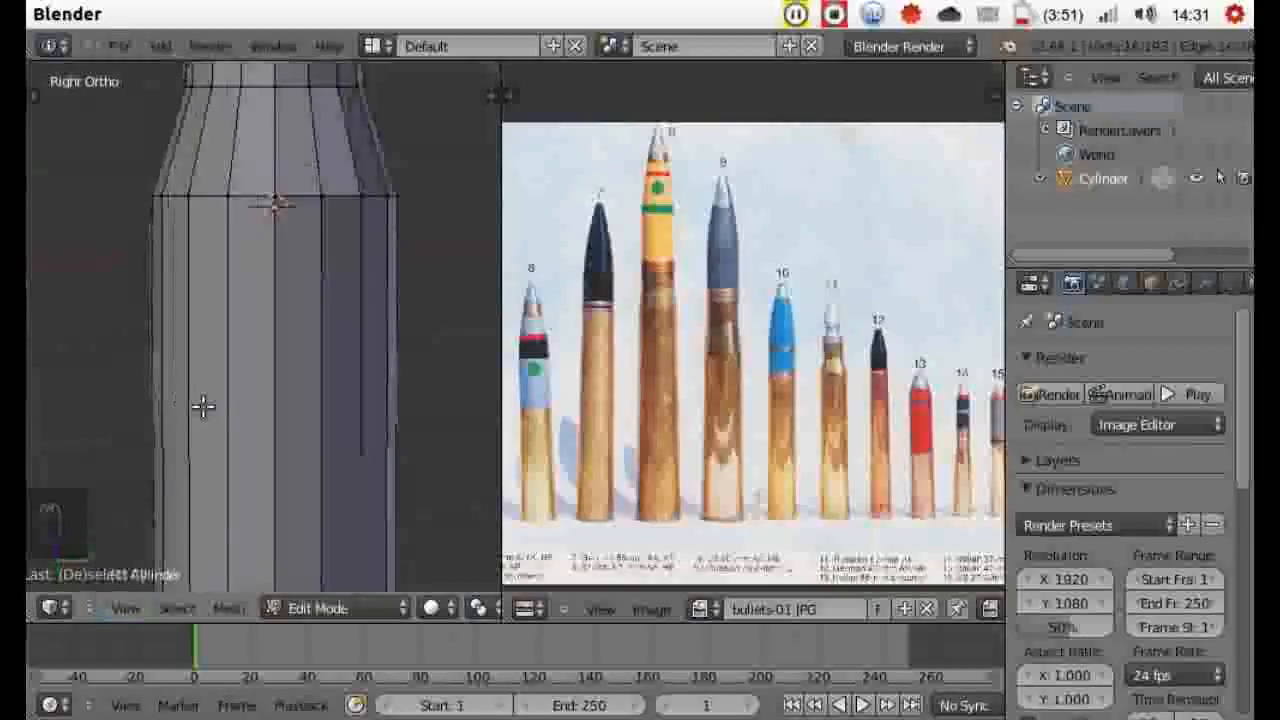
{"action": "scroll", "coordinate": [200, 406], "scroll_direction": "down", "scroll_amount": 5}
{"action": "key", "text": "z"}
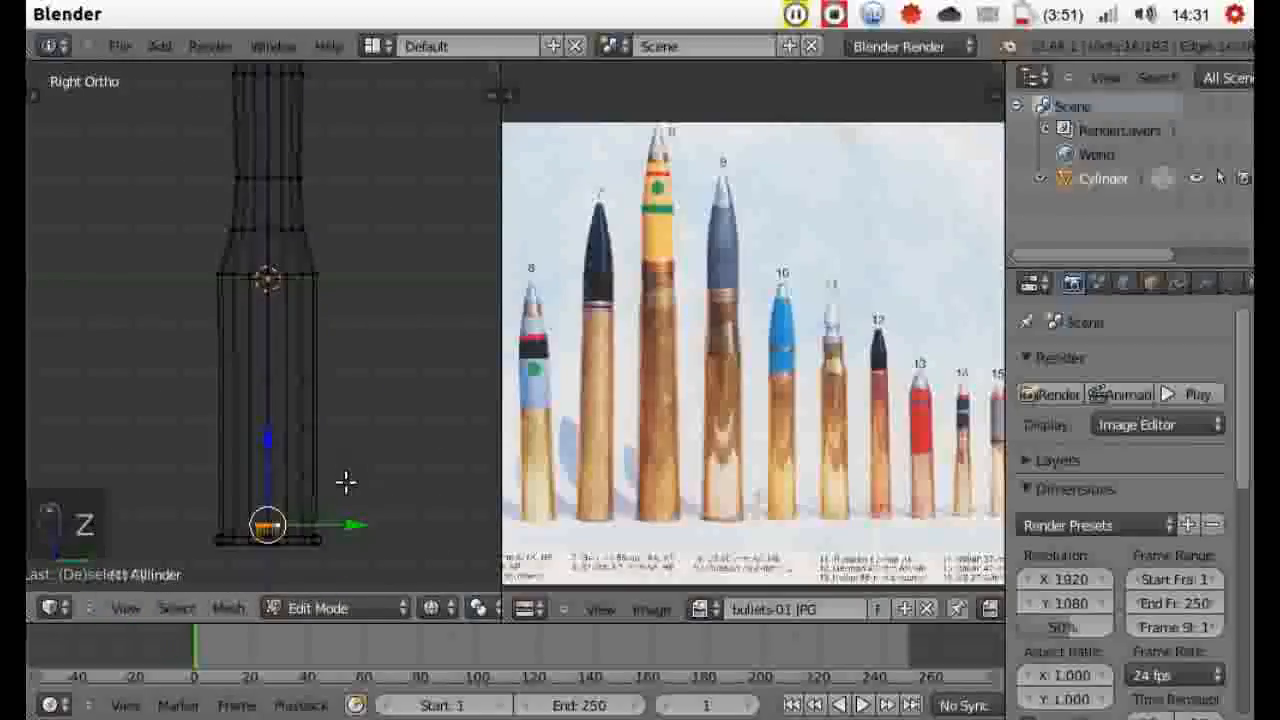
{"action": "key", "text": "g"}
{"action": "key", "text": "z"}
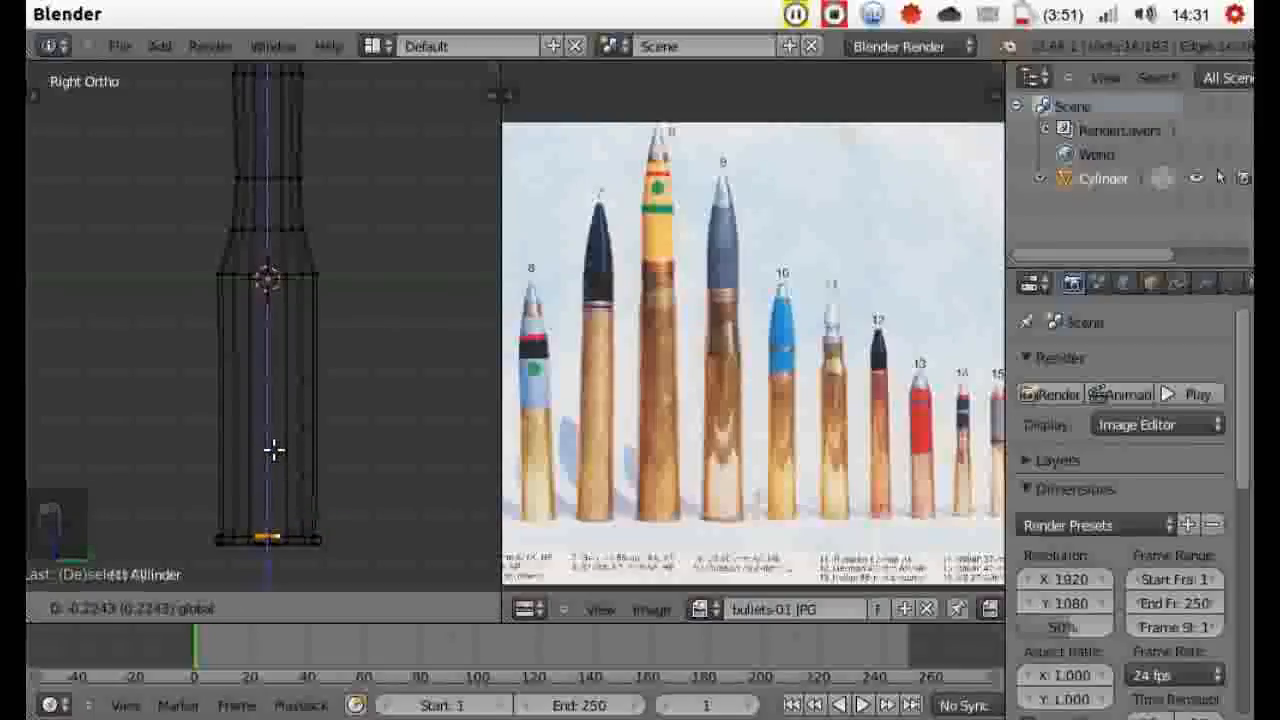
{"action": "left_click", "coordinate": [274, 451]}
{"action": "key", "text": "a"}
{"action": "key", "text": "z"}
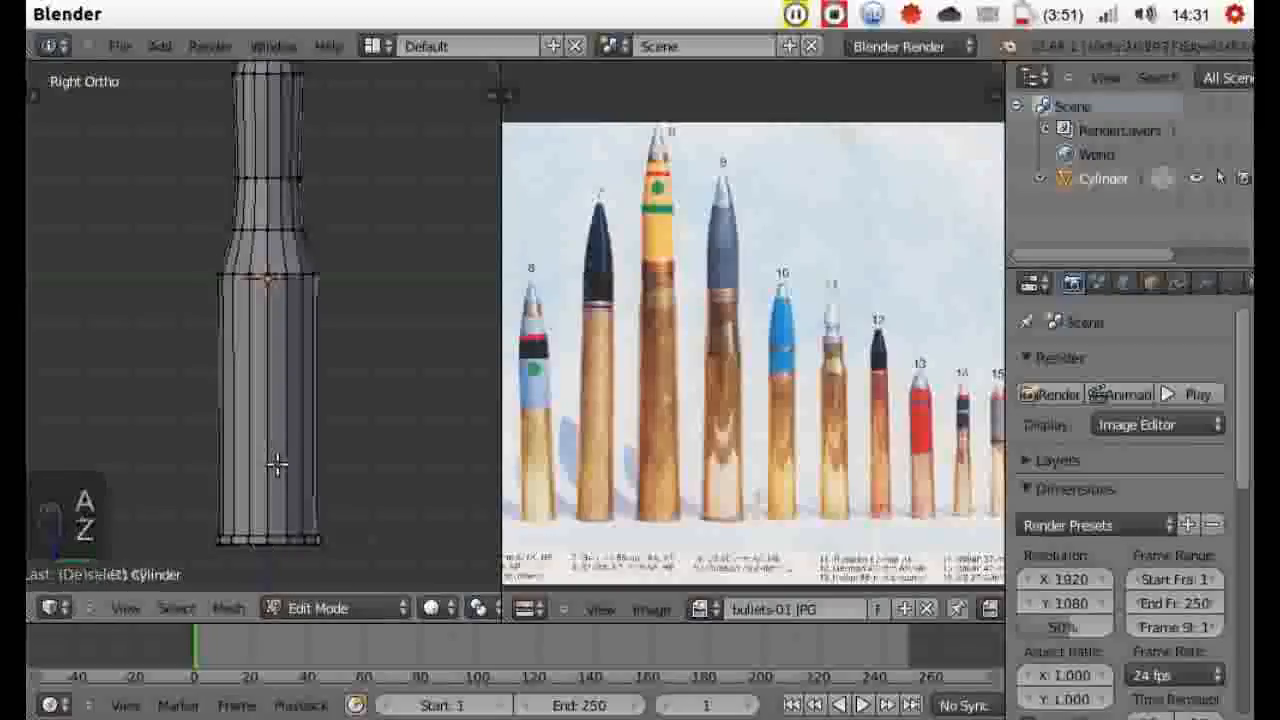
- Return to Object Mode, check the recessed base from below and deselect the bullet
{"action": "mouse_move", "coordinate": [286, 409]}
{"action": "middle_mouse_down"}
{"action": "mouse_move", "coordinate": [296, 327]}
{"action": "mouse_move", "coordinate": [330, 292]}
{"action": "middle_mouse_up"}
{"action": "key", "text": "Tab"}
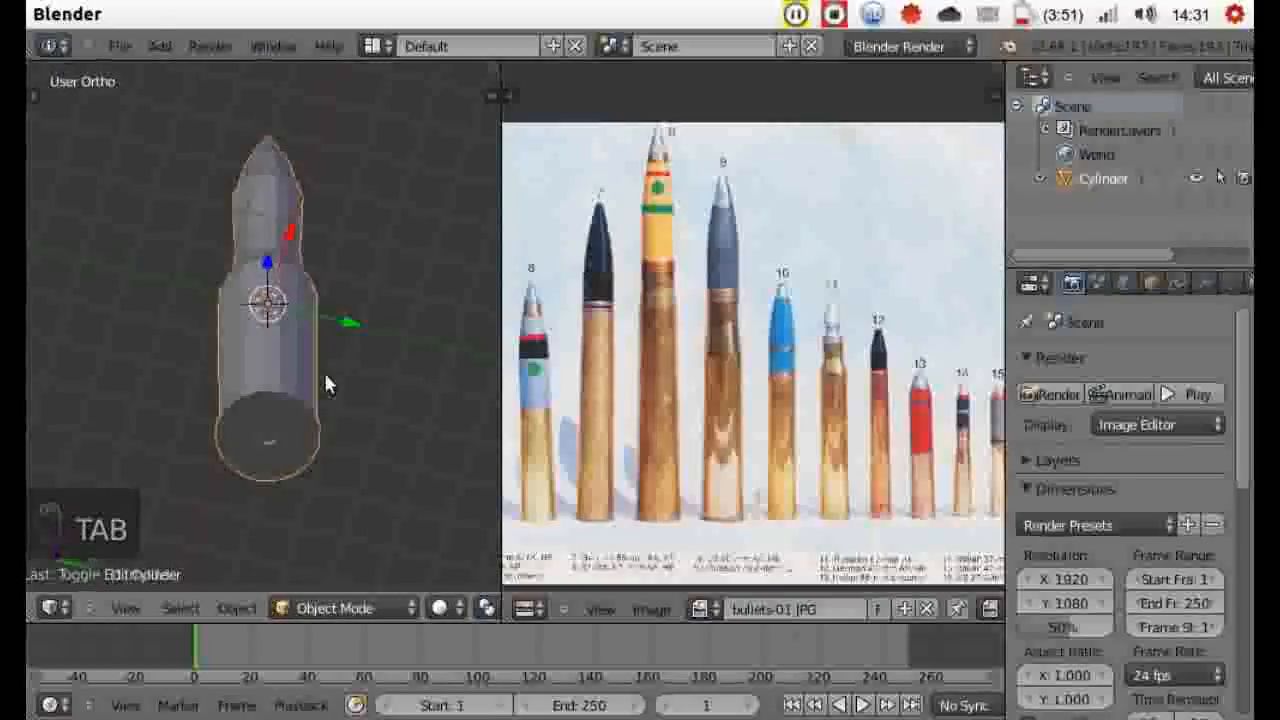
{"action": "middle_click_drag", "start_coordinate": [280, 420], "coordinate": [294, 240]}
{"action": "scroll", "coordinate": [294, 246], "scroll_direction": "down", "scroll_amount": 6}
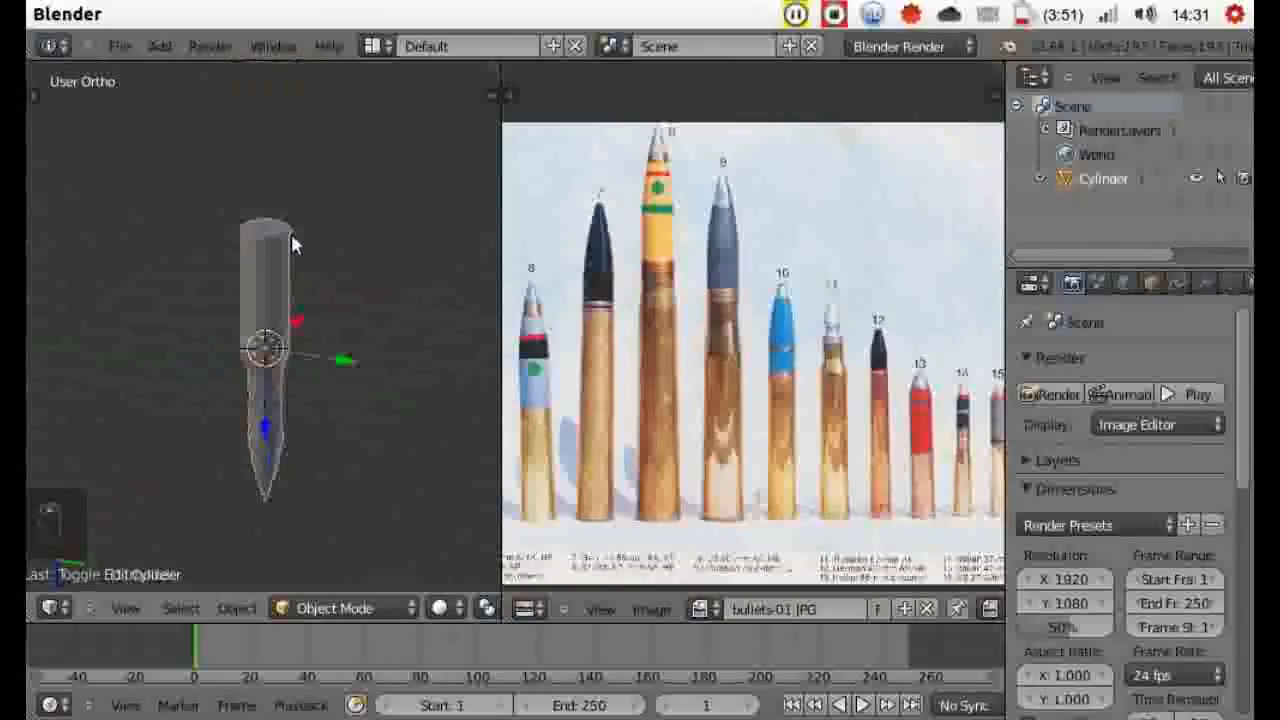
{"action": "key", "text": "g"}
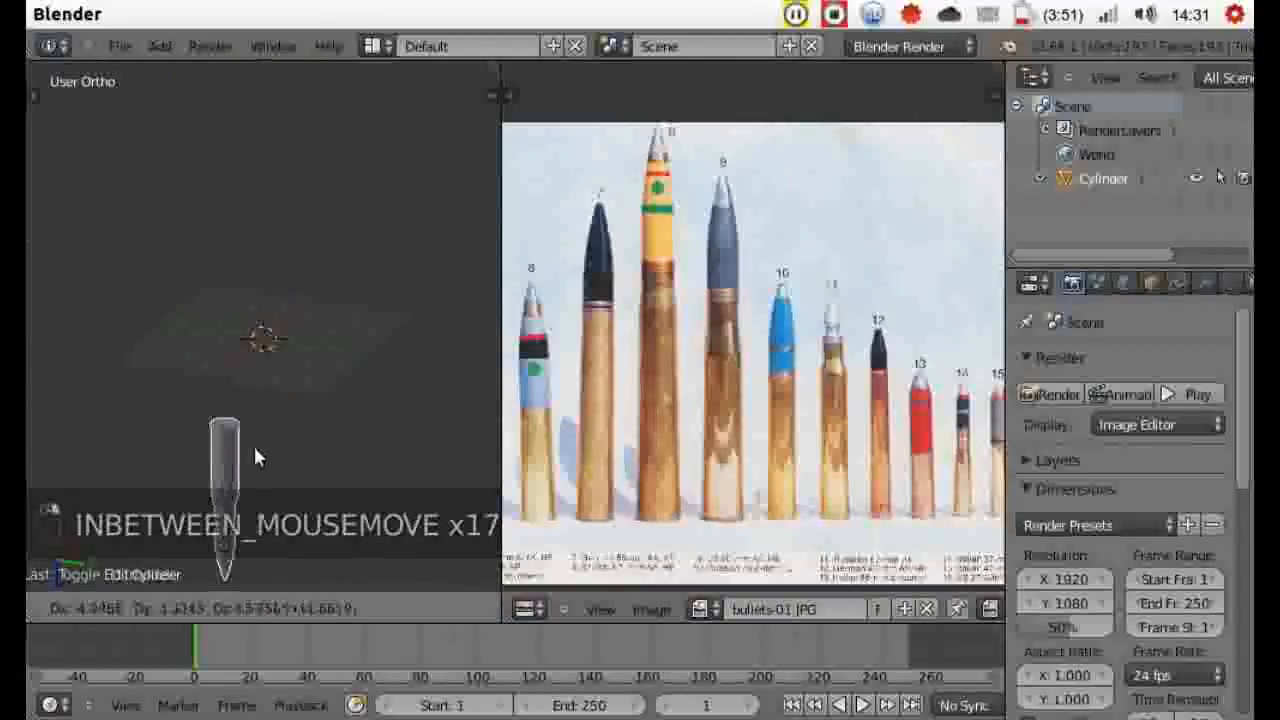
{"action": "right_click", "coordinate": [264, 424]}
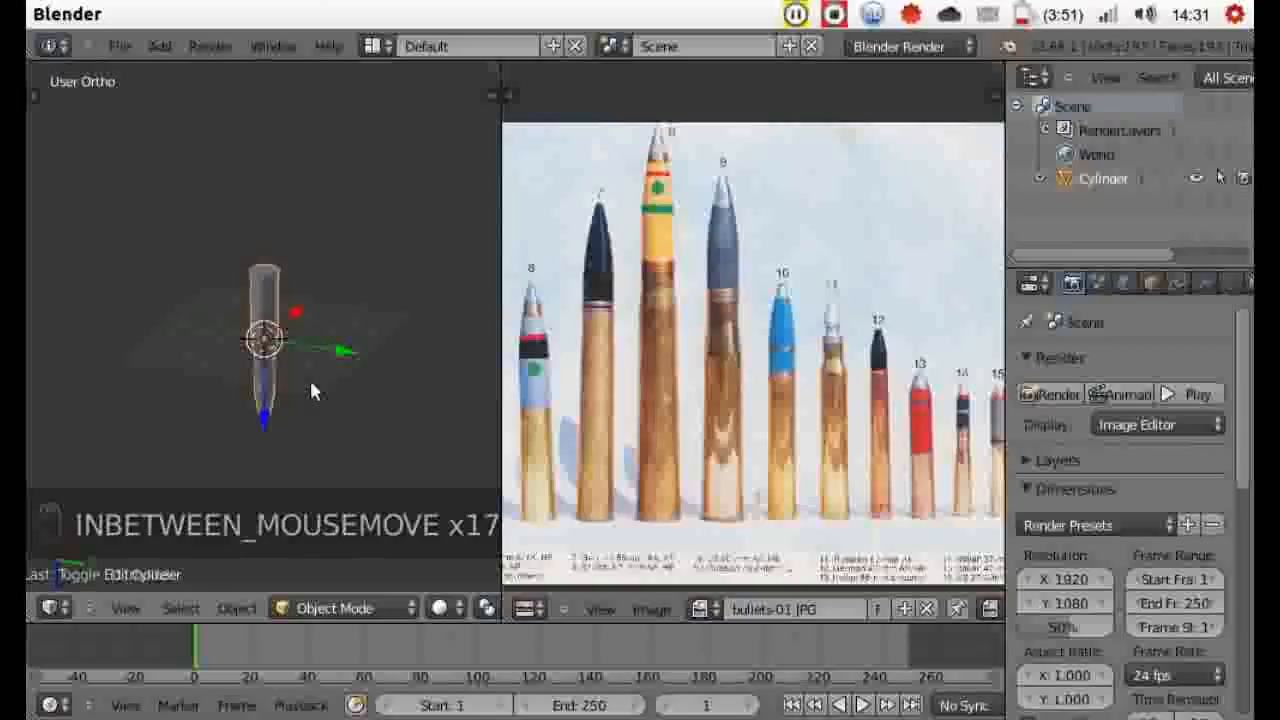
{"action": "key", "text": "a"}
- Switch the bullet to wireframe shading and frame its full length upright from the side
{"action": "middle_click_drag", "start_coordinate": [346, 294], "coordinate": [340, 366]}
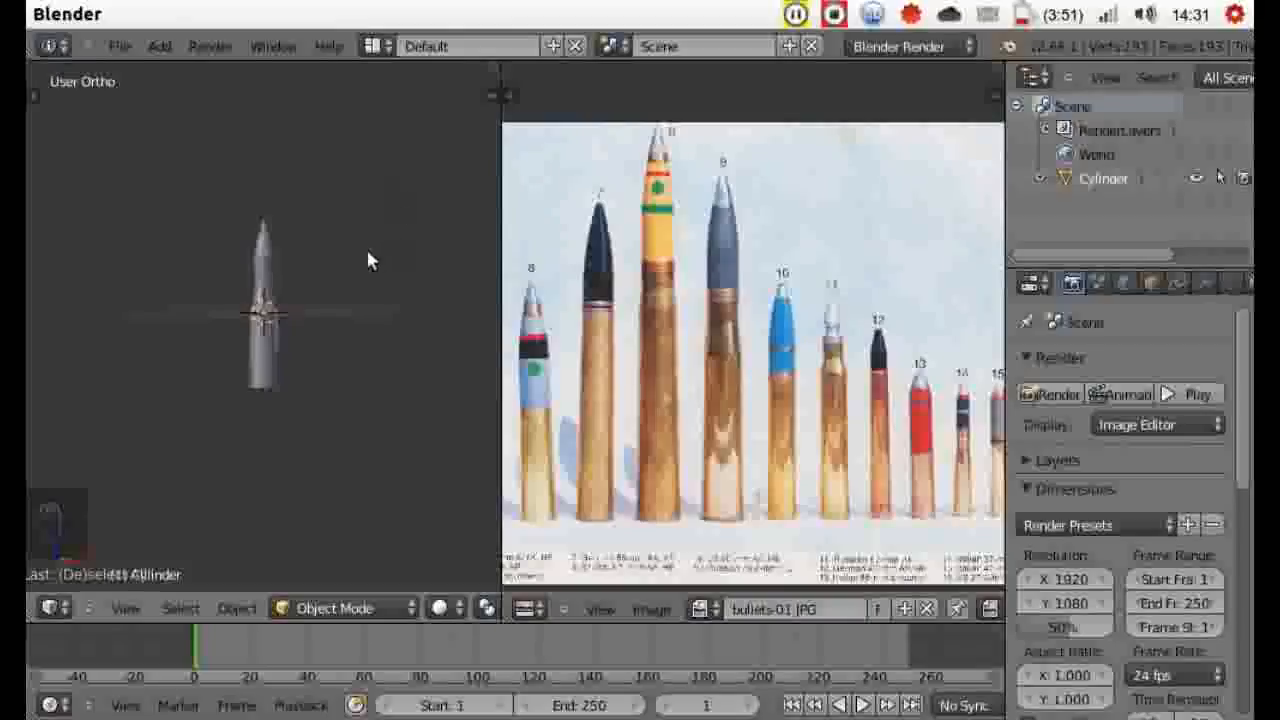
{"action": "scroll", "coordinate": [362, 259], "scroll_direction": "up", "scroll_amount": 8}
{"action": "key", "text": "z"}
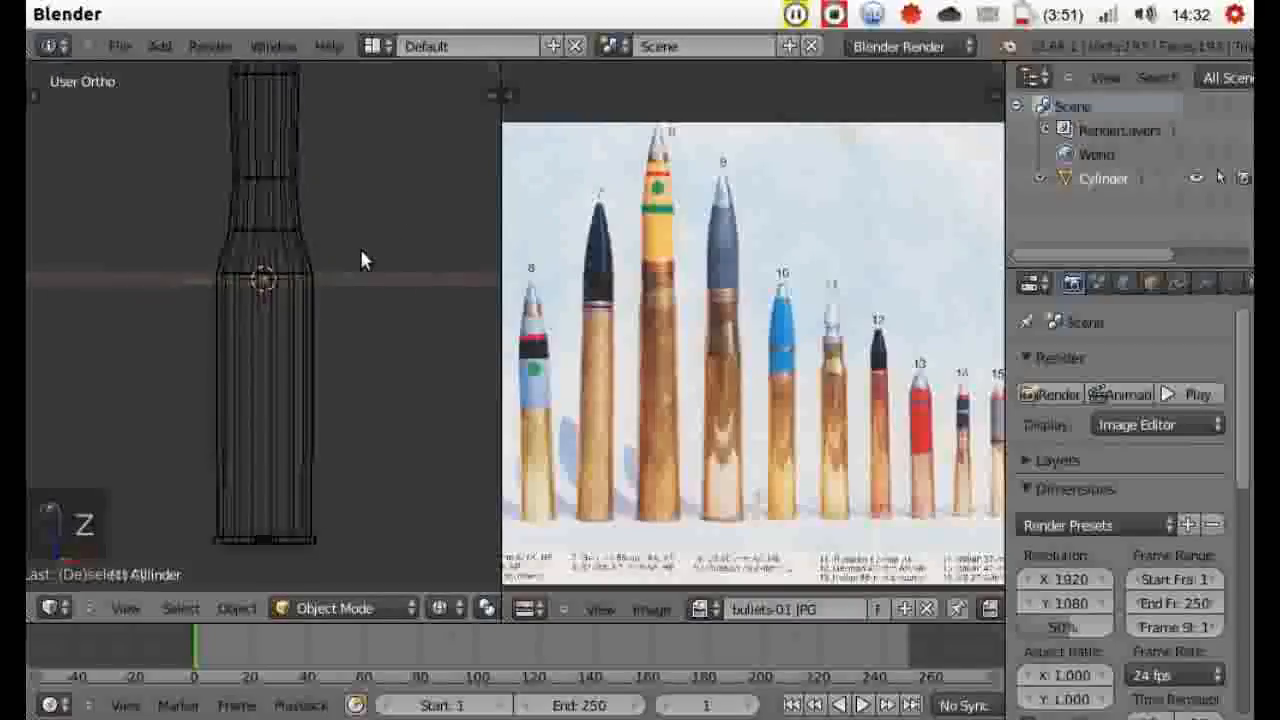
{"action": "scroll", "coordinate": [359, 246], "scroll_direction": "down", "scroll_amount": 3}
{"action": "scroll", "coordinate": [348, 251], "scroll_direction": "up", "scroll_amount": 1}
{"action": "scroll", "coordinate": [347, 257], "scroll_direction": "up", "scroll_amount": 2}
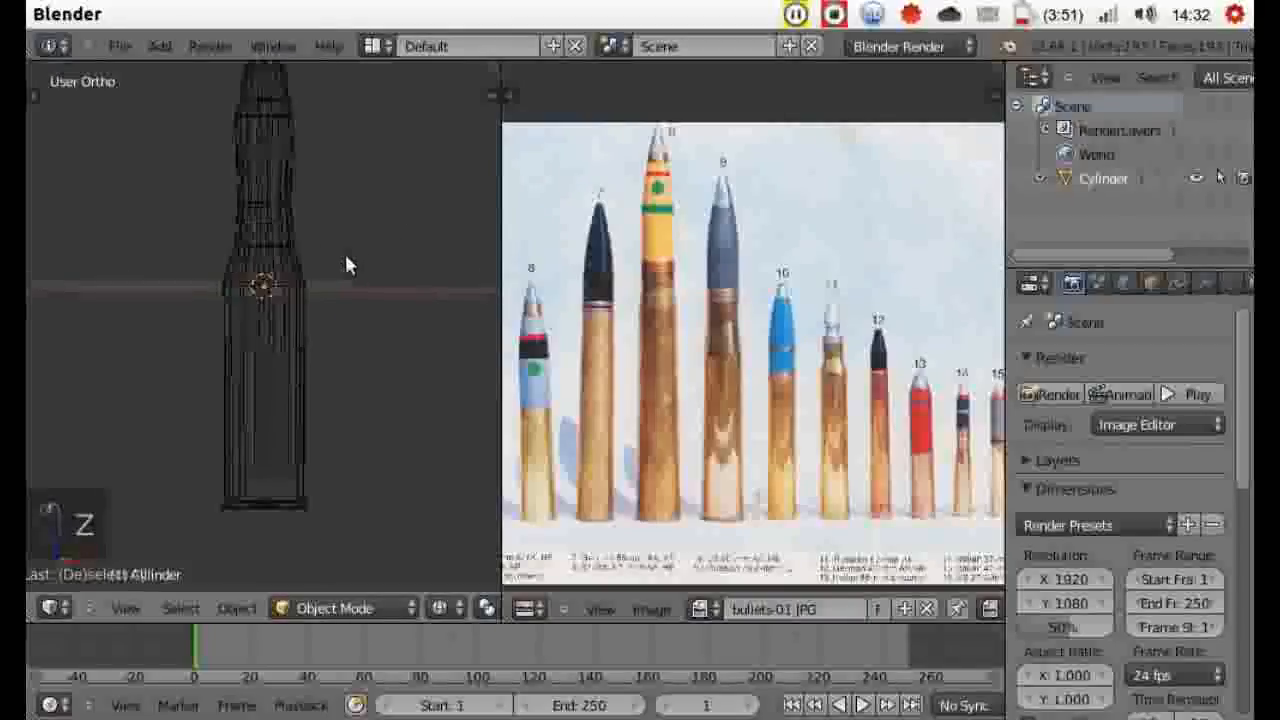
{"action": "mouse_move", "coordinate": [326, 309]}
{"action": "middle_mouse_down"}
{"action": "mouse_move", "coordinate": [323, 298]}
{"action": "mouse_move", "coordinate": [326, 309]}
{"action": "middle_mouse_up"}
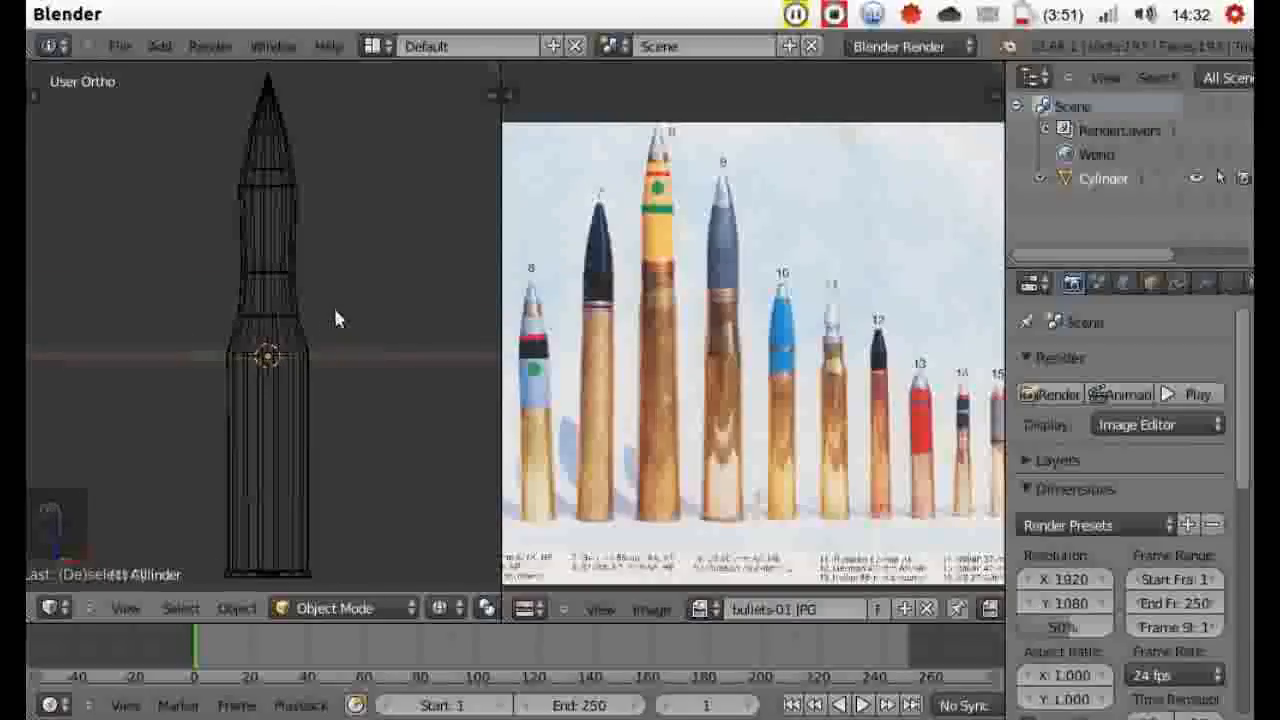